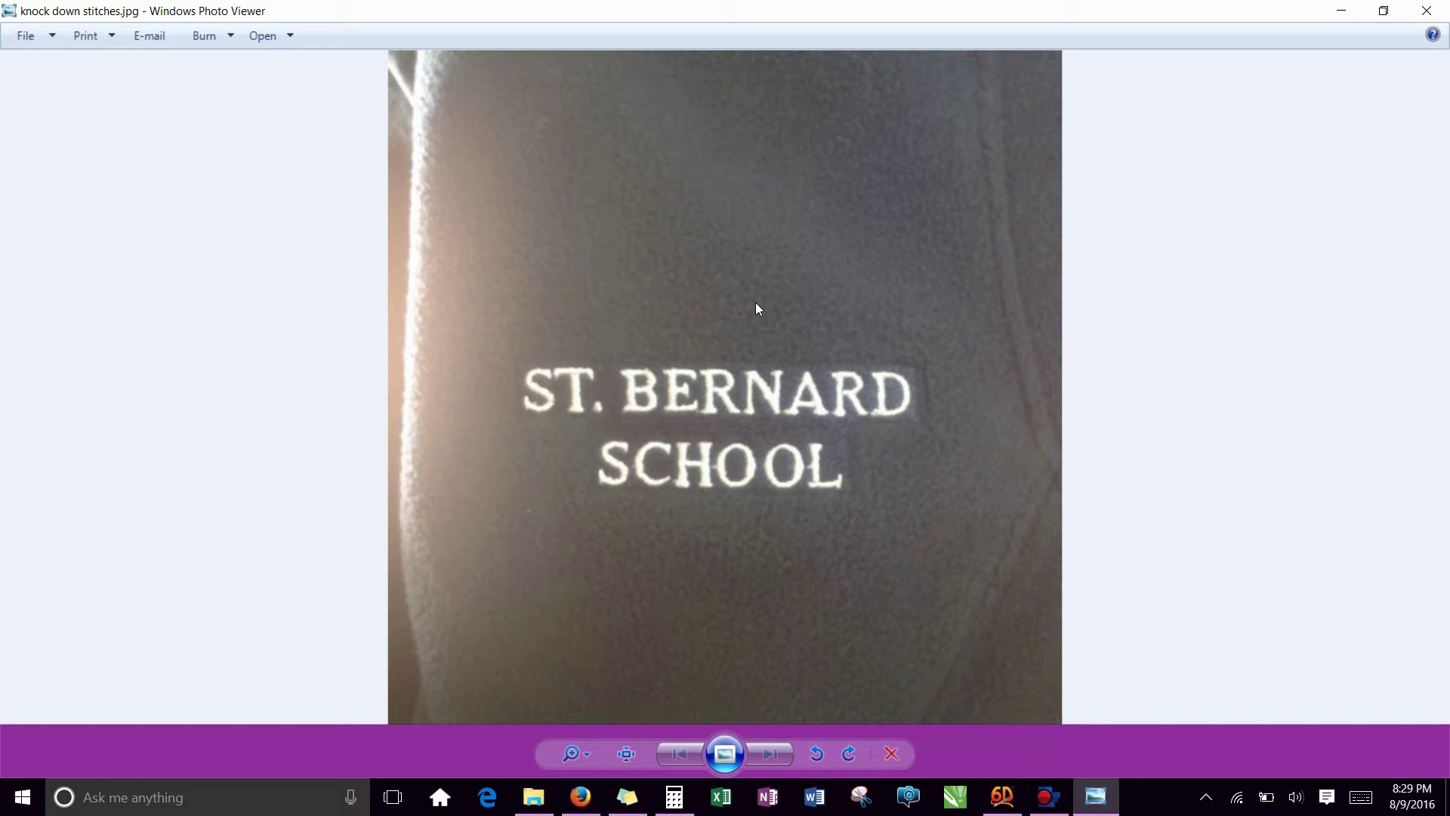
Minimize Windows Photo Viewer to reveal the desktop and the 'knock down stitches.jpg' file.
scroll(593, 355, "up", 3)
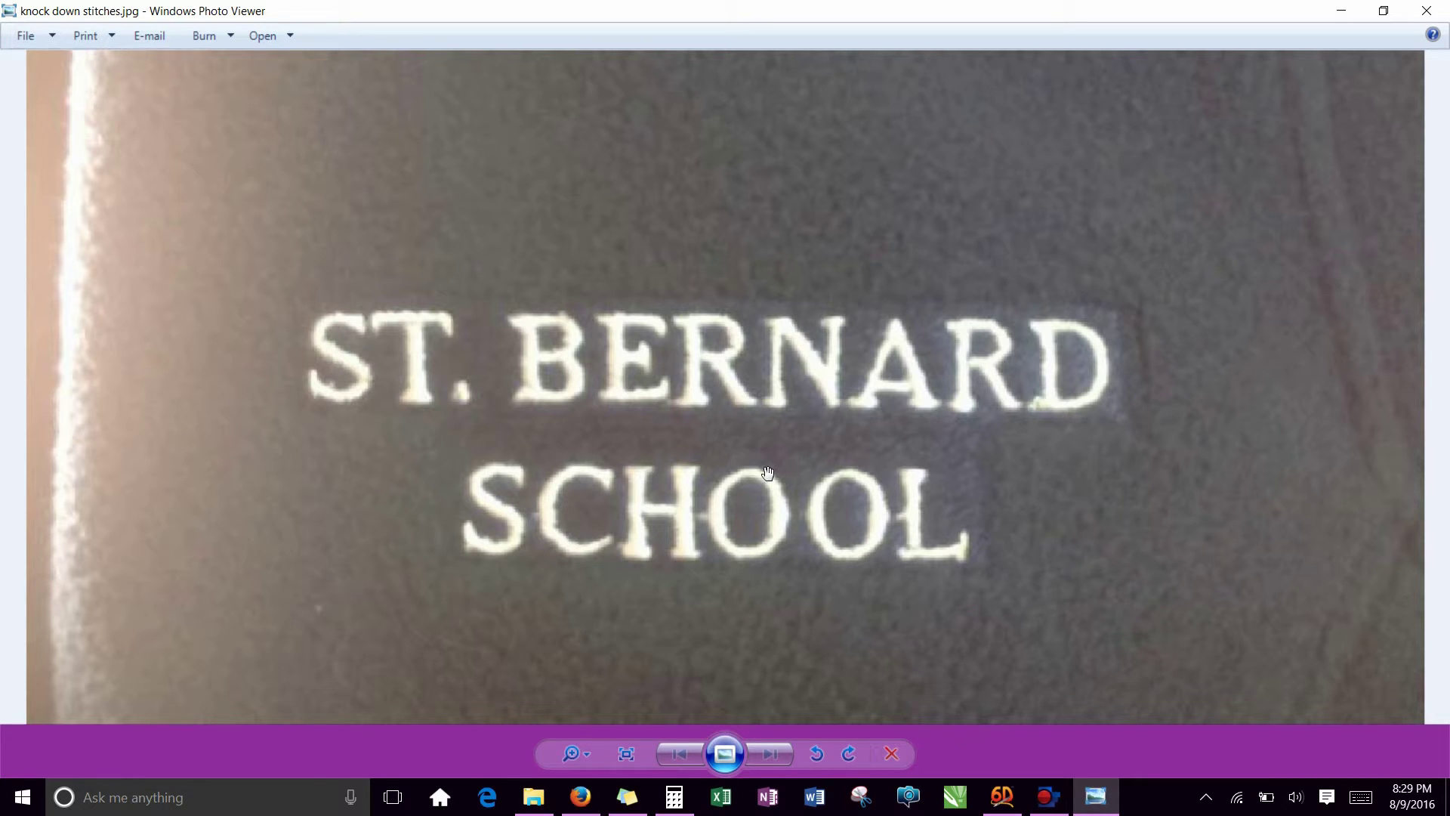
scroll(759, 468, "down", 4)
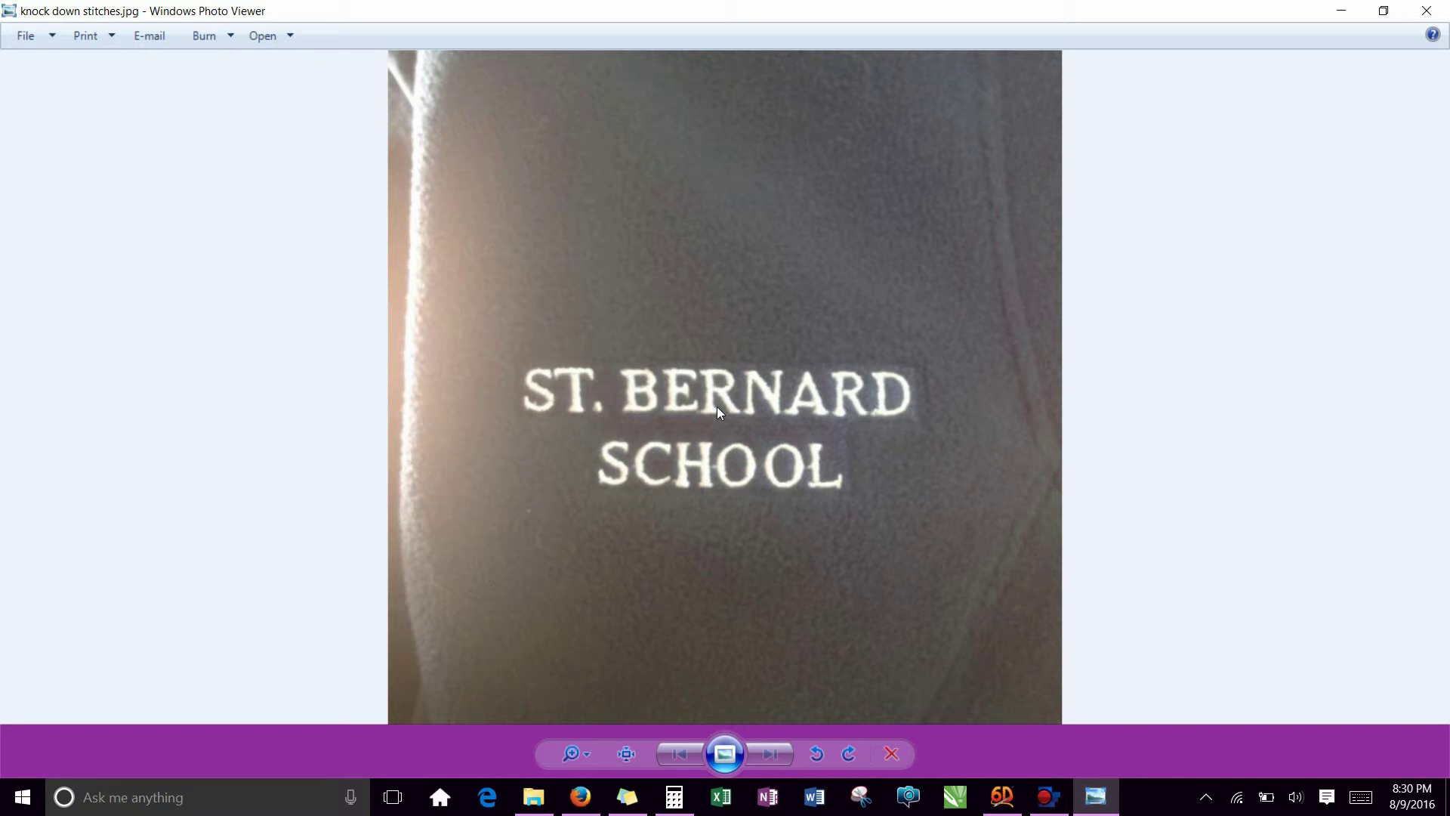
scroll(740, 414, "up", 1)
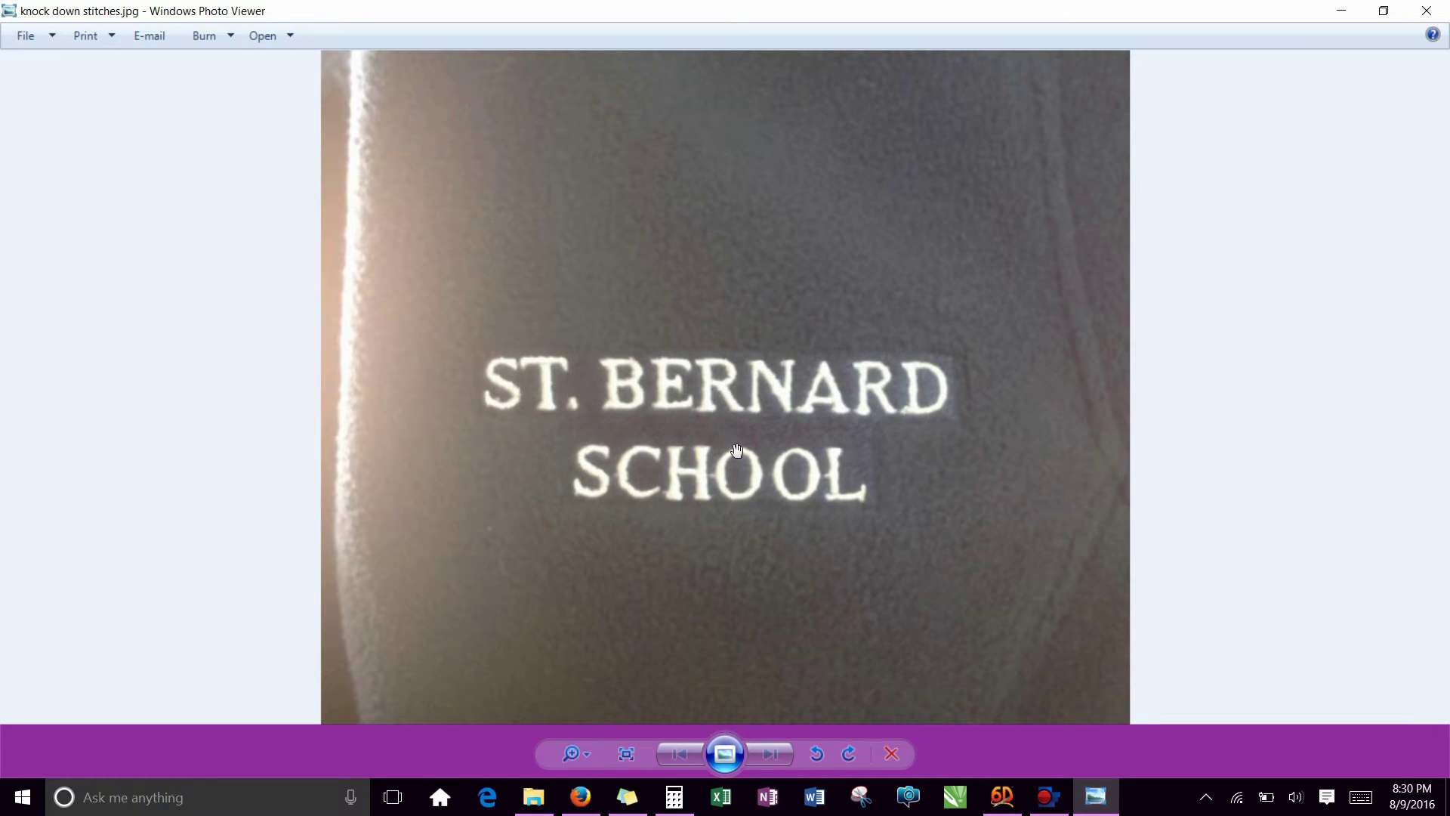
left_click(1341, 14)
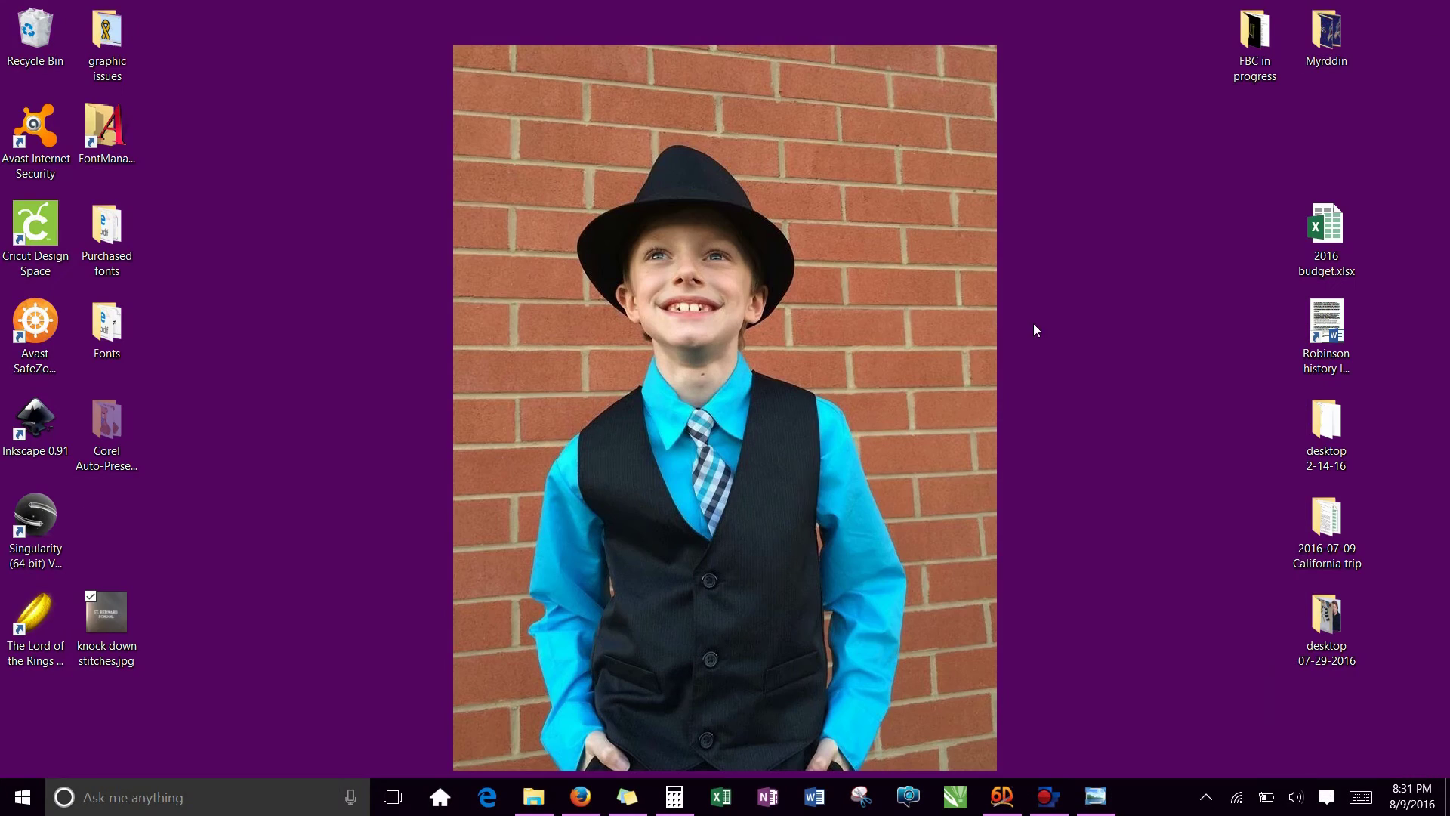
Return to 6D Embroidery Extra showing the red 104.5 x 56.8 mm TEST ME lettering.
left_click(1001, 799)
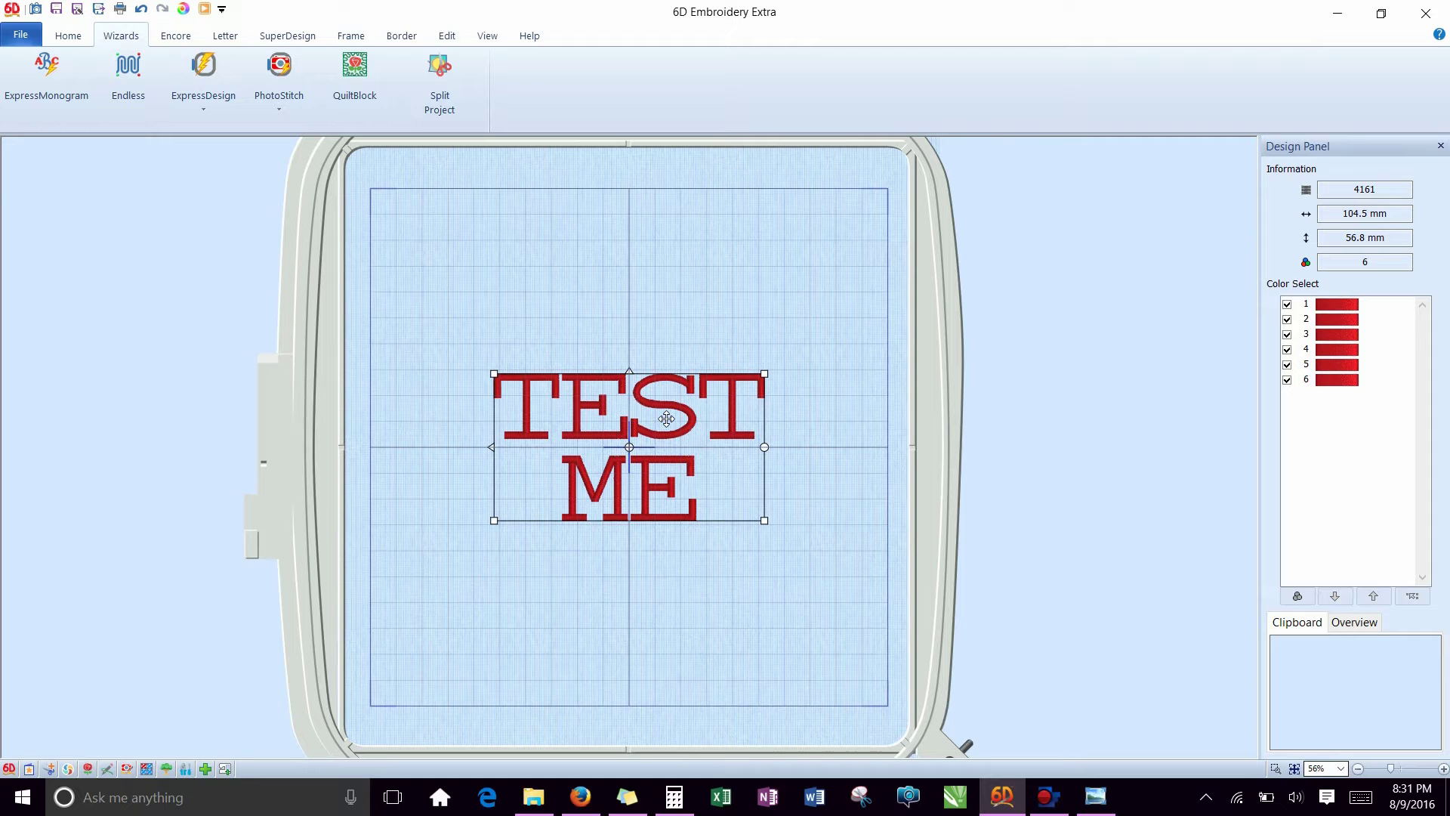
left_click(36, 34)
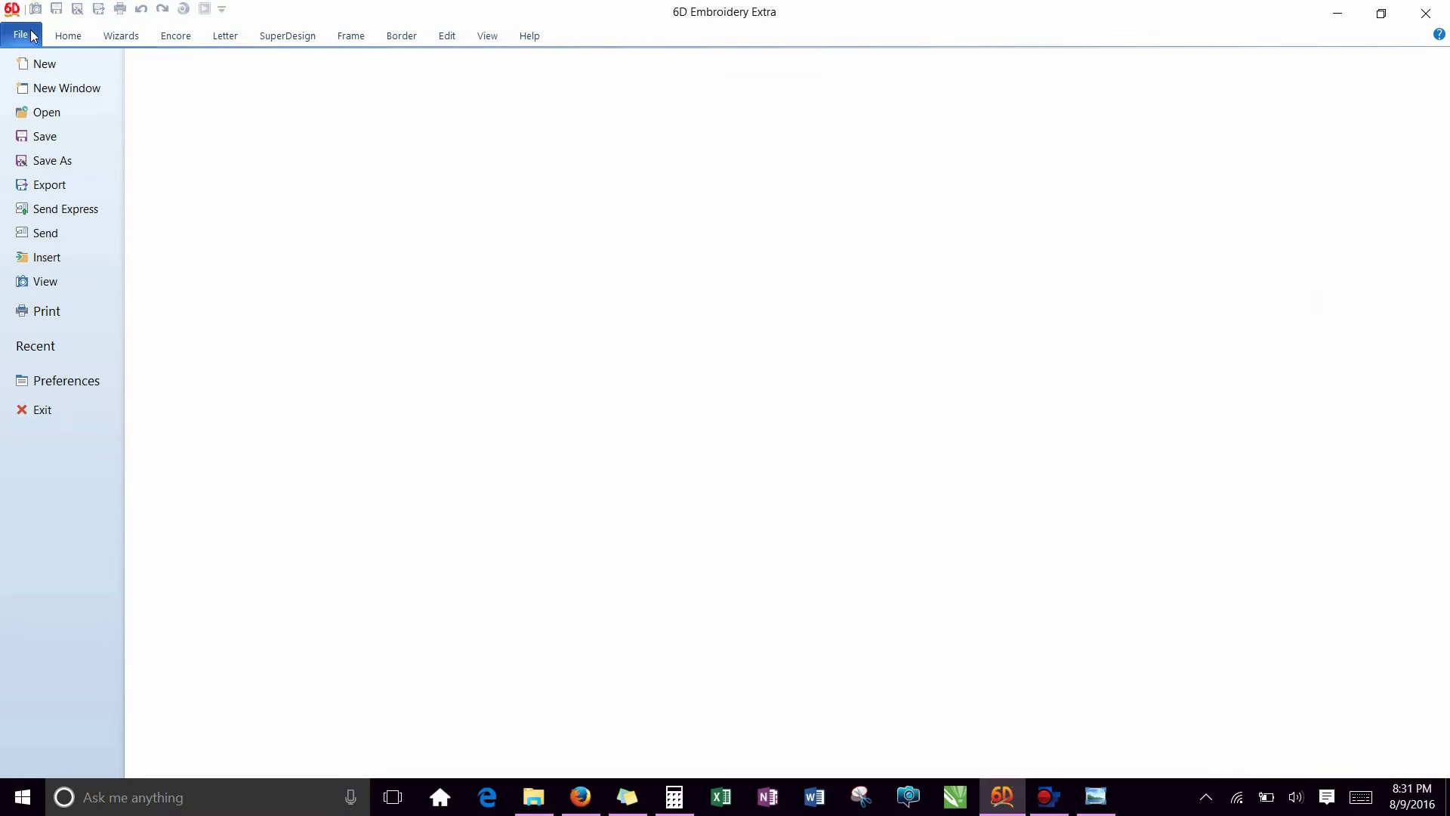
left_click(63, 39)
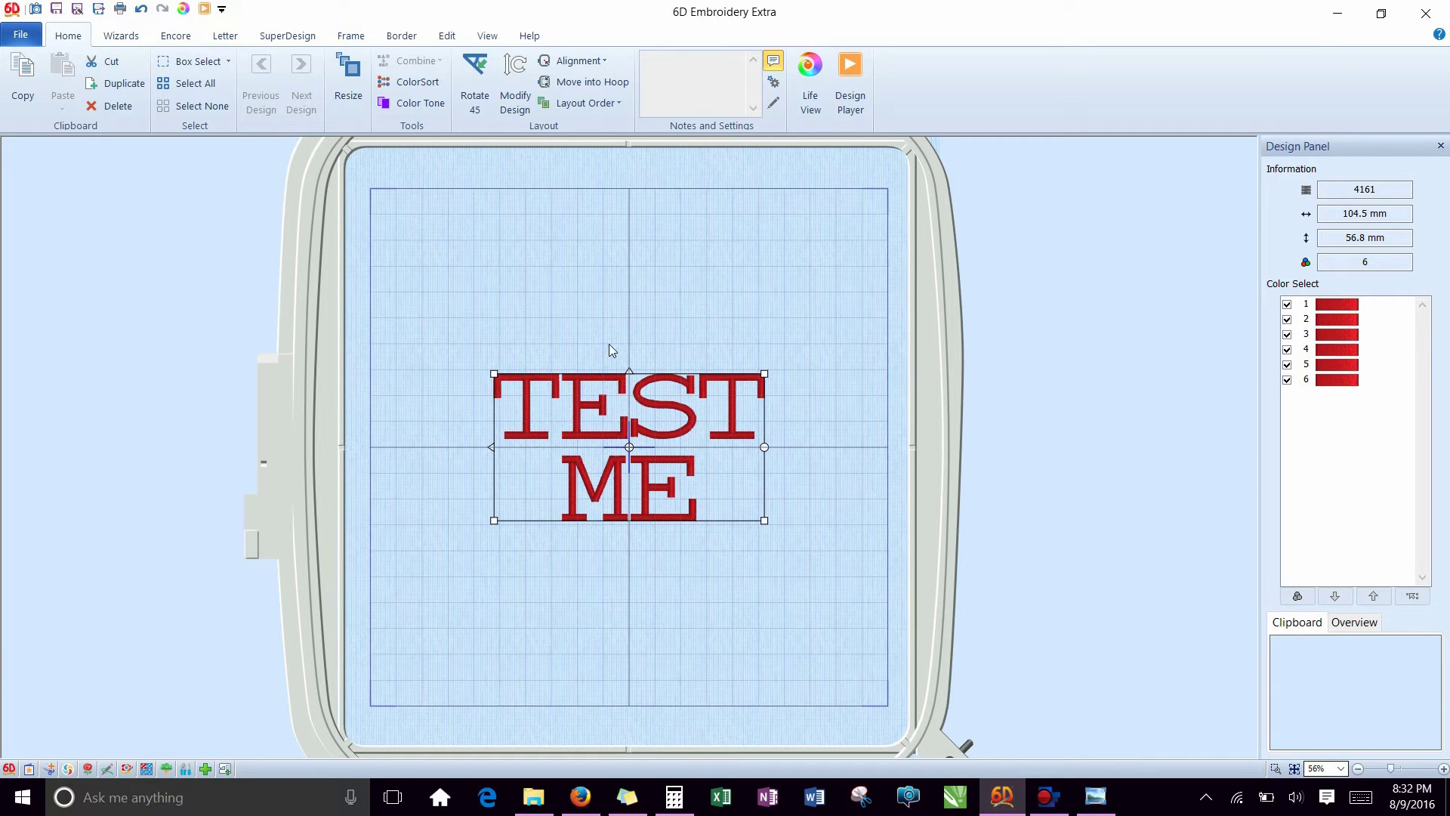
Delete the TEST ME lettering from the hoop, then cancel File > Open without opening anything.
left_click(219, 36)
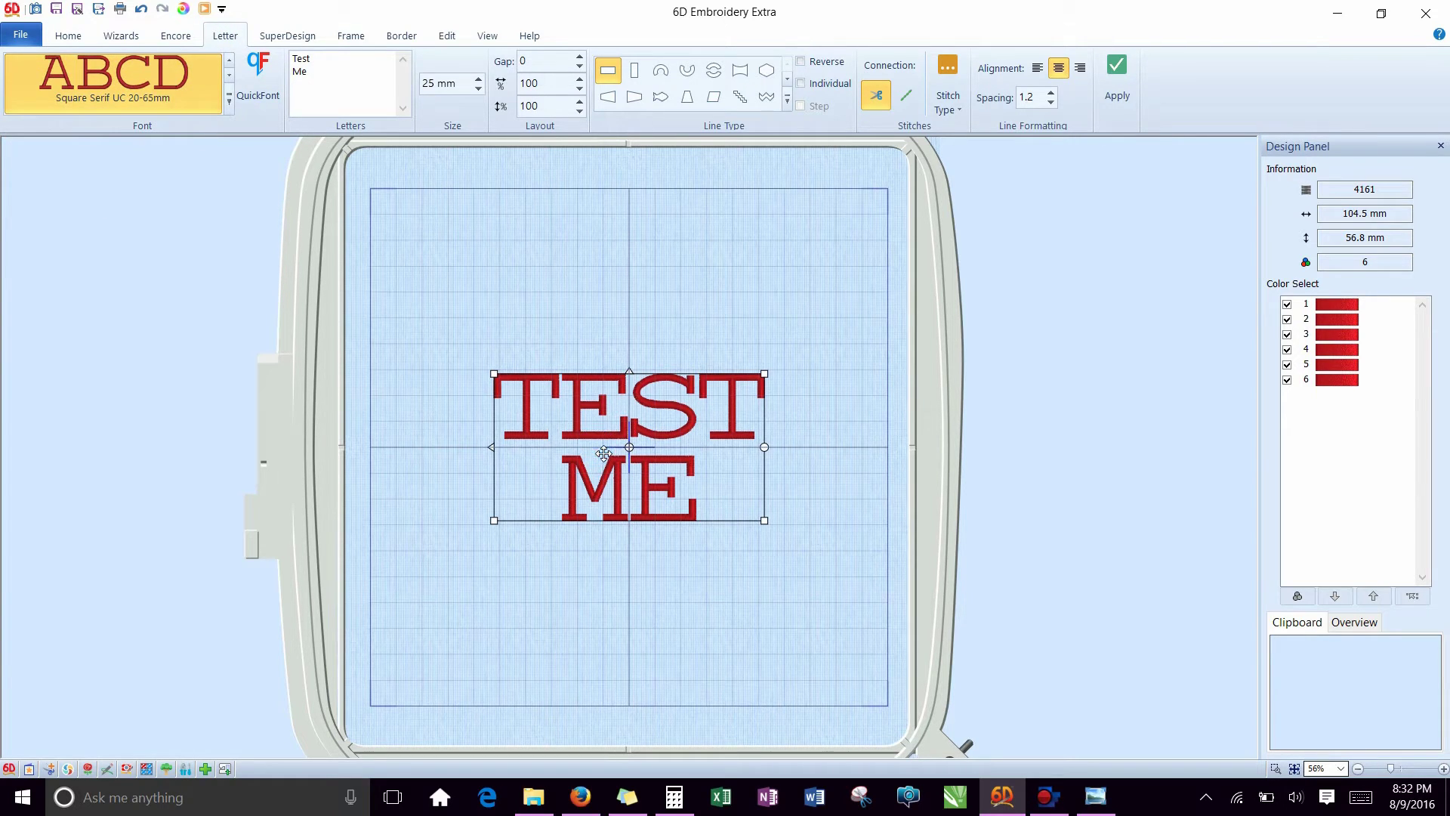
key("Delete")
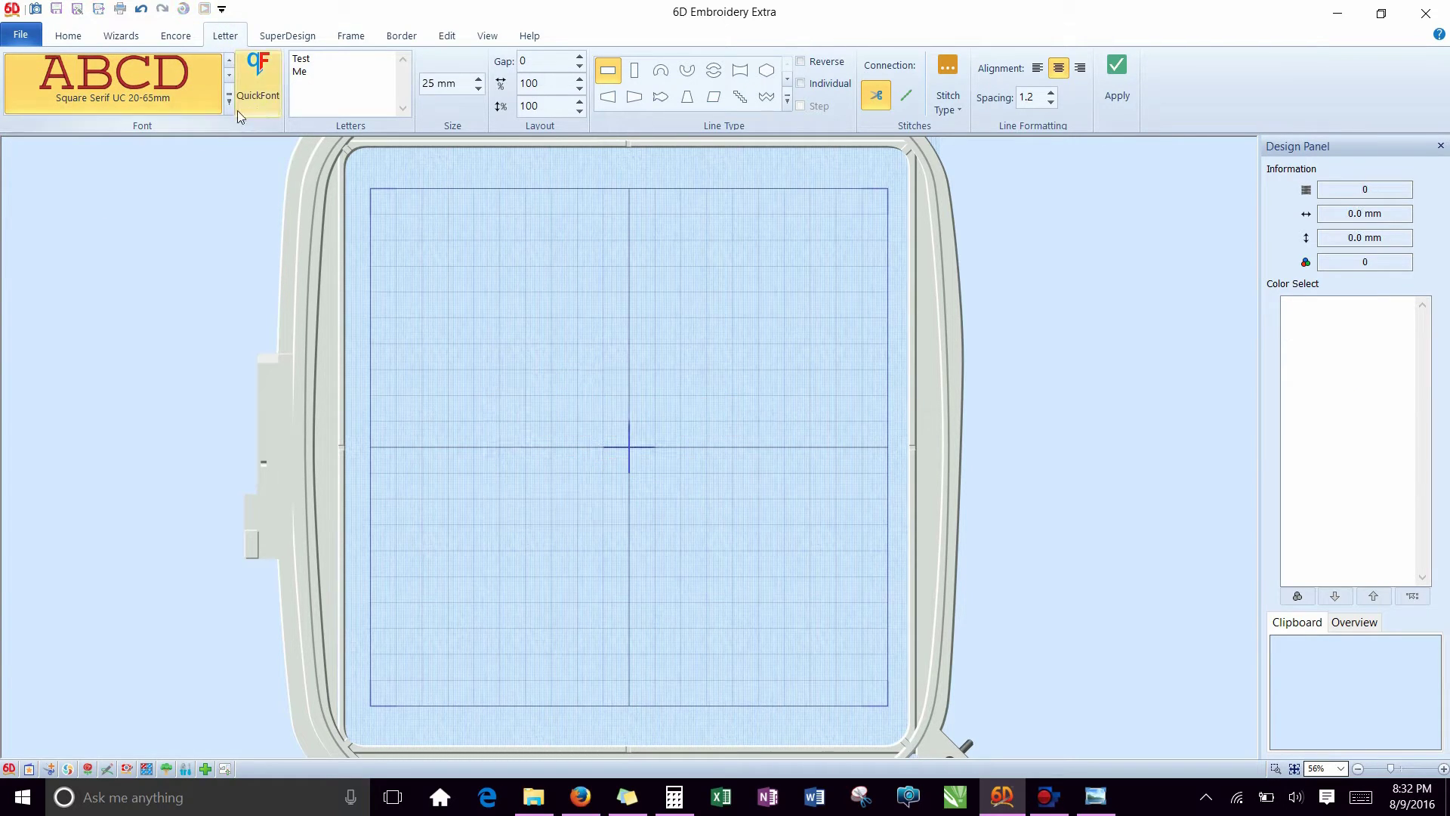
left_click(216, 36)
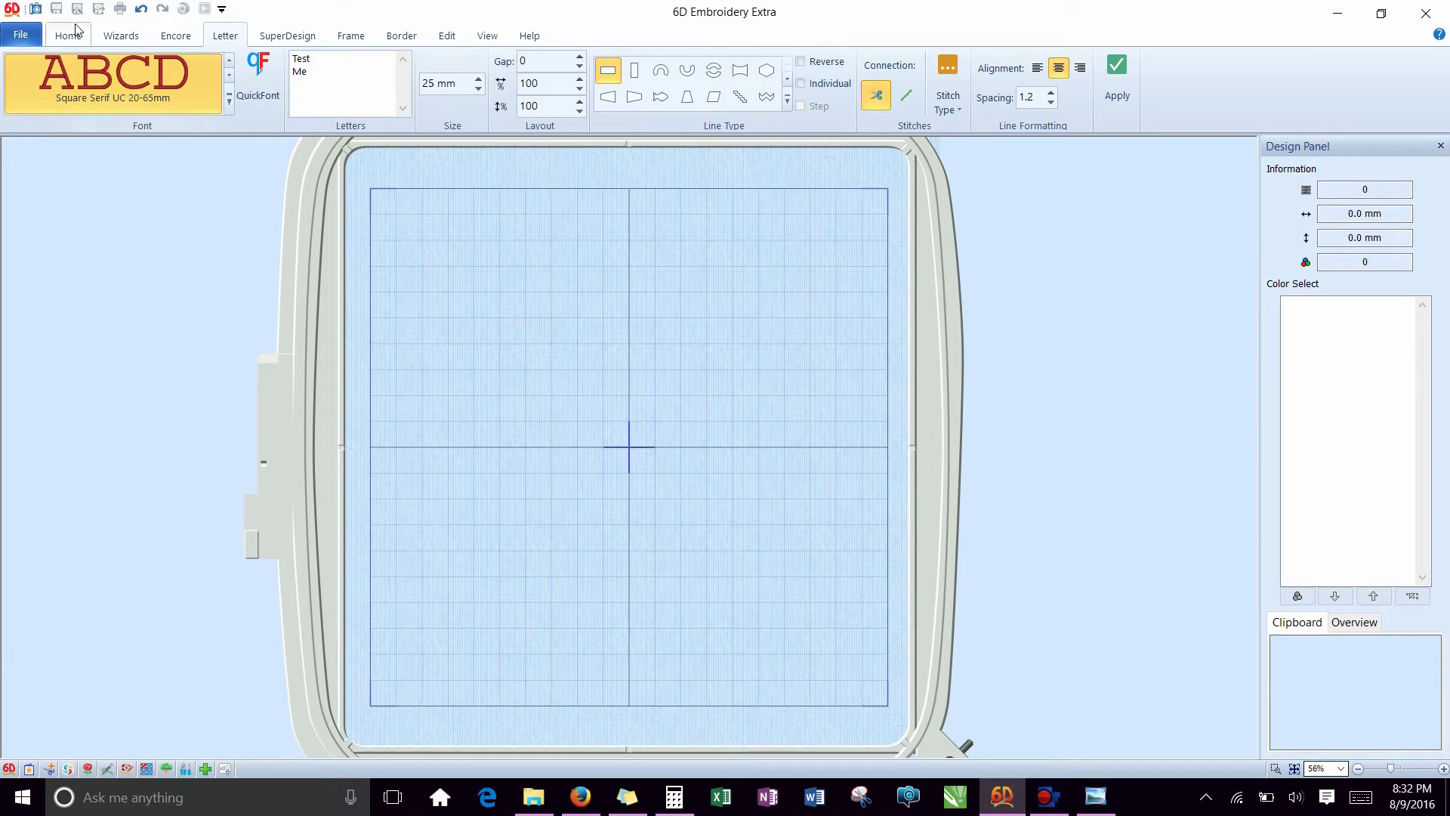
left_click(36, 36)
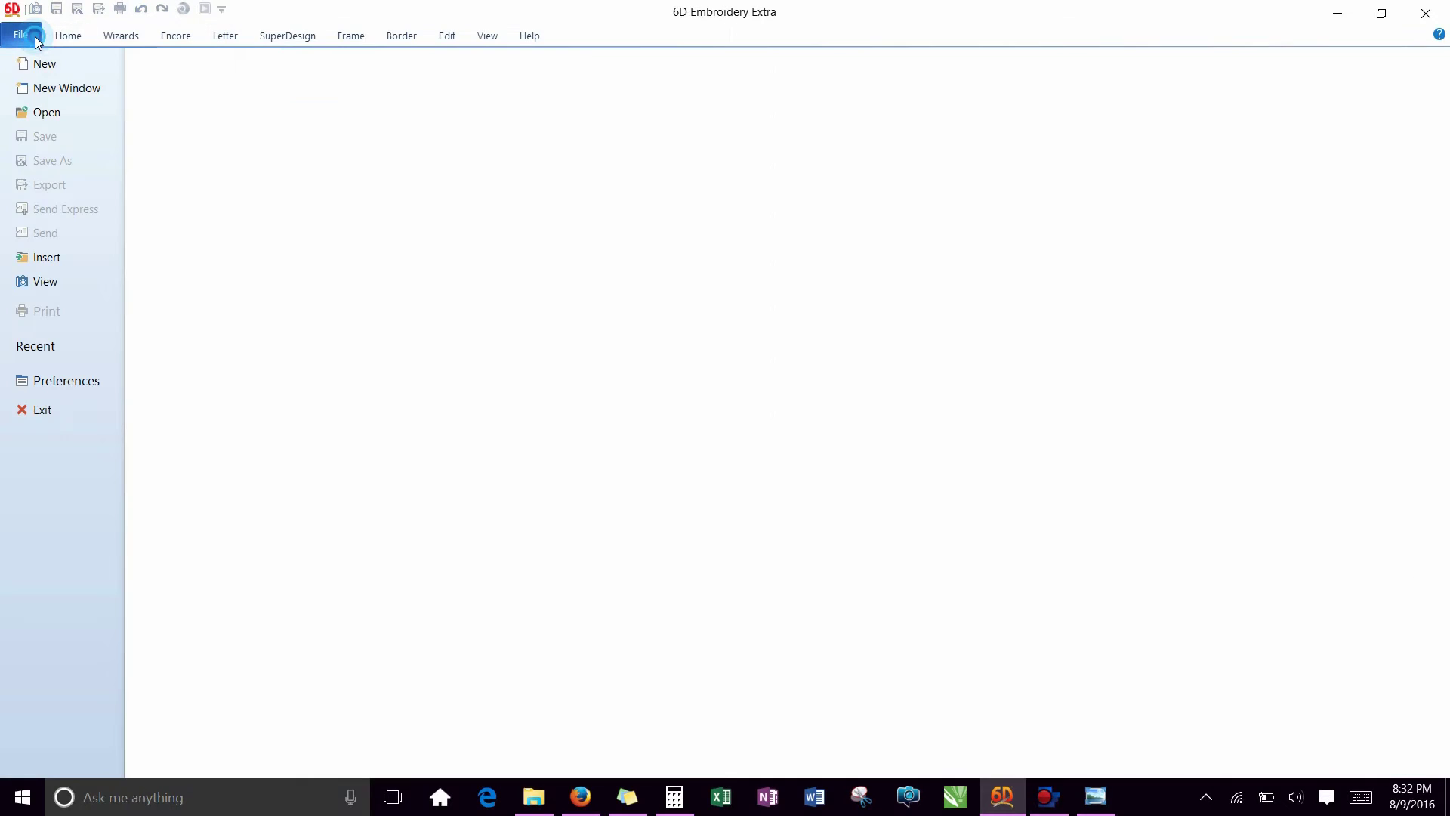
left_click(39, 109)
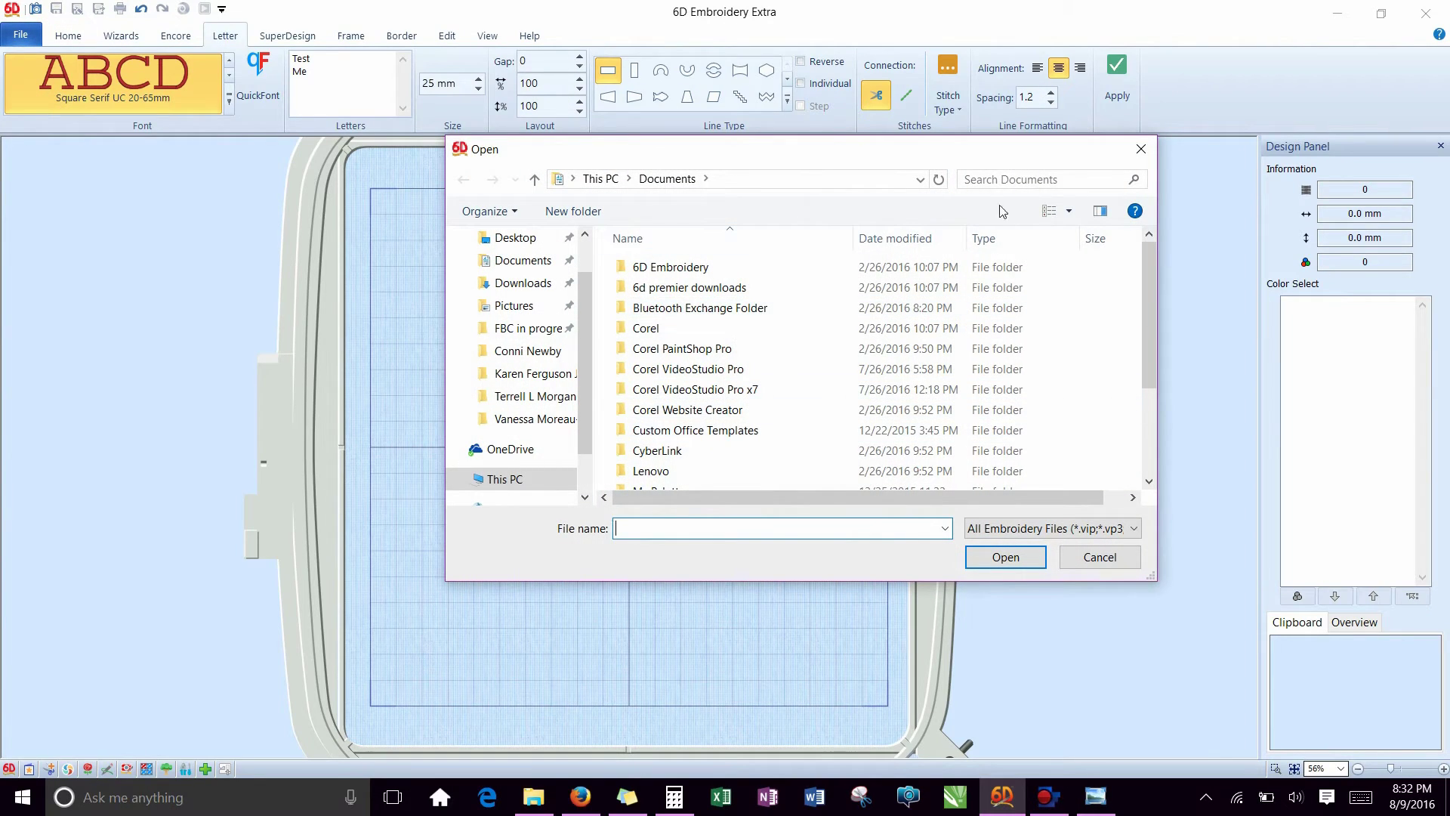
left_click(1145, 150)
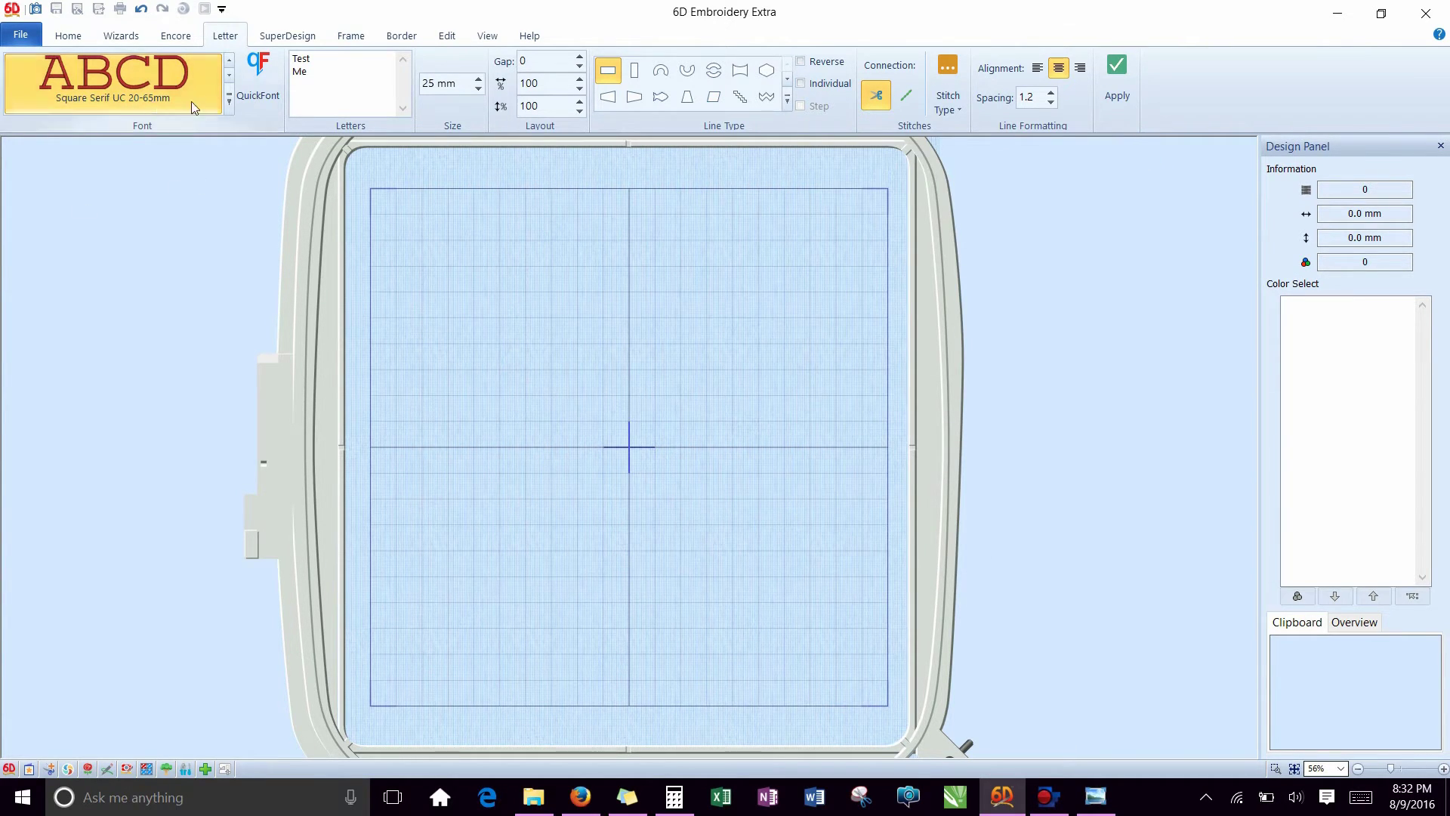
Choose Square Serif UC 20-65mm as the lettering font from the font gallery.
left_click(228, 98)
left_click(249, 94)
left_click(230, 101)
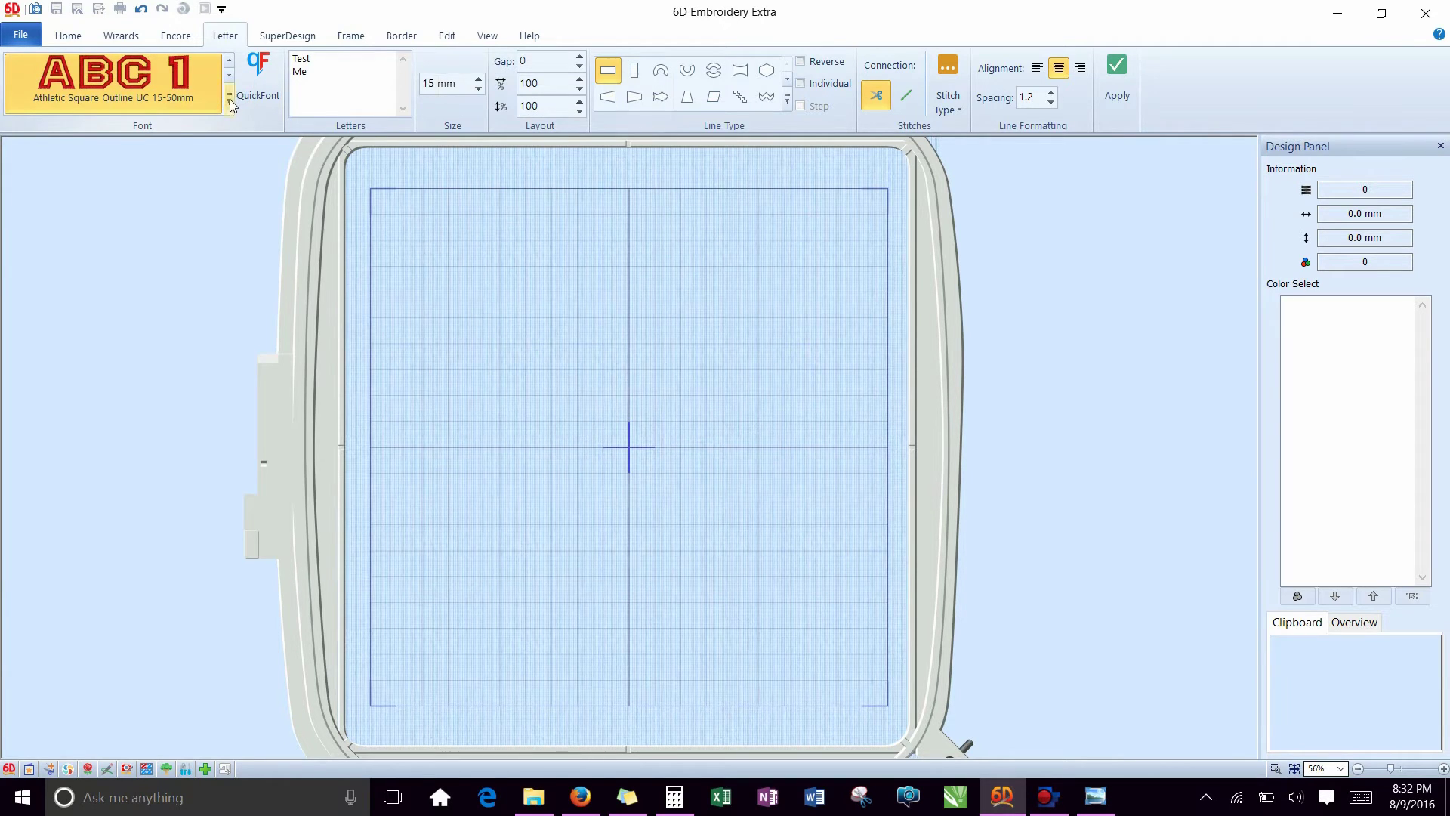
left_click(229, 101)
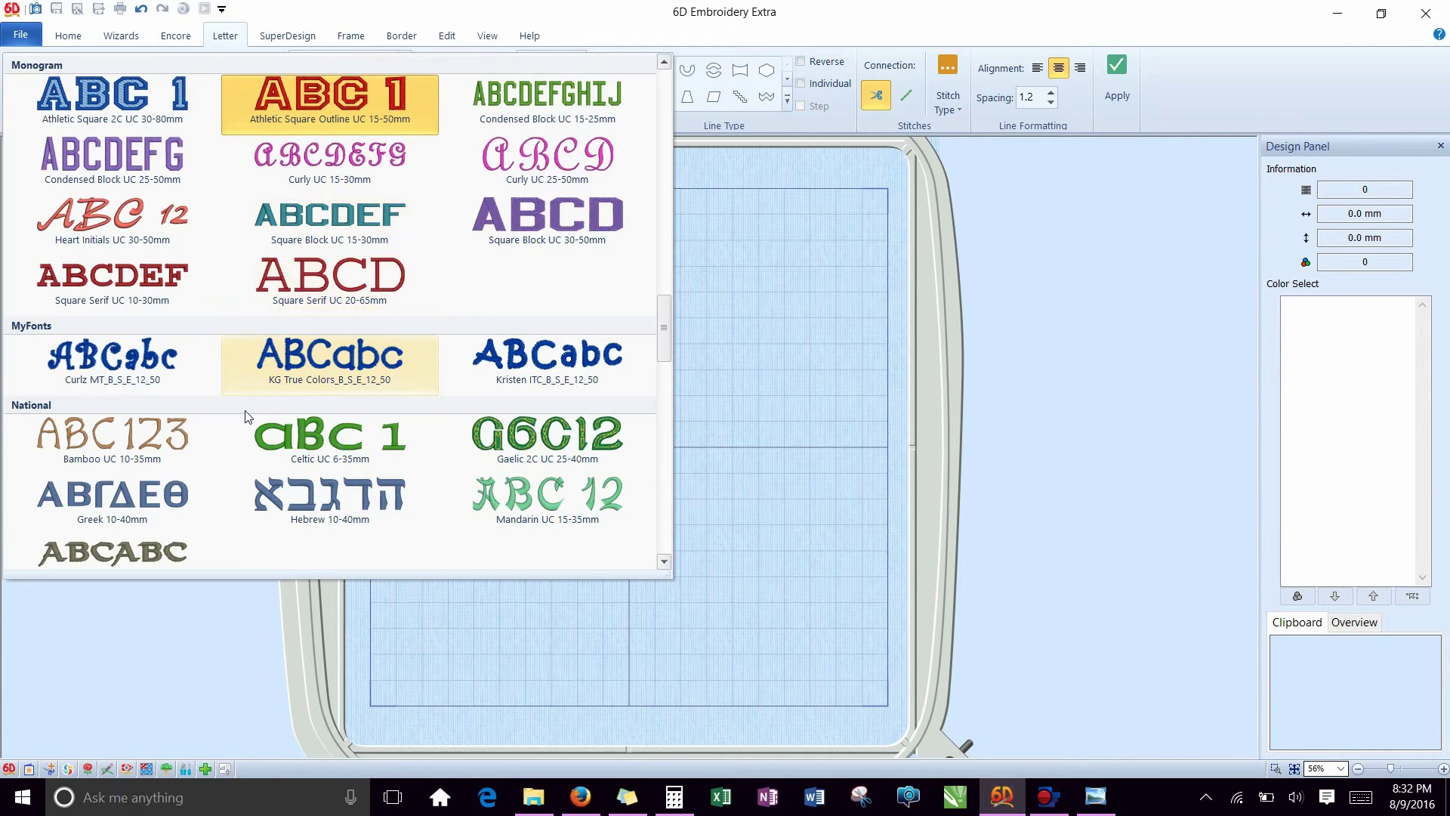
scroll(361, 365, "down", 5)
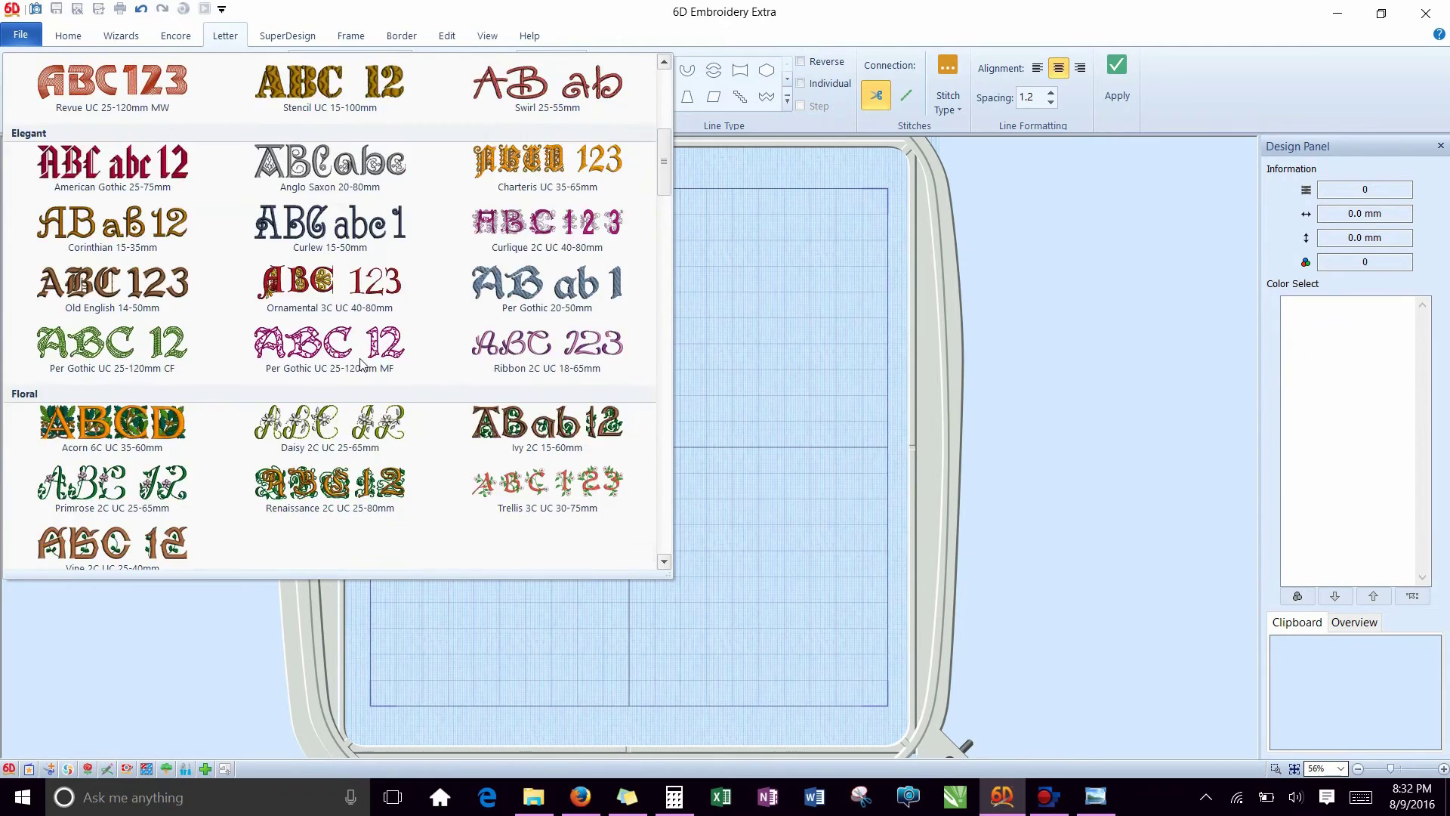
scroll(361, 365, "down", 6)
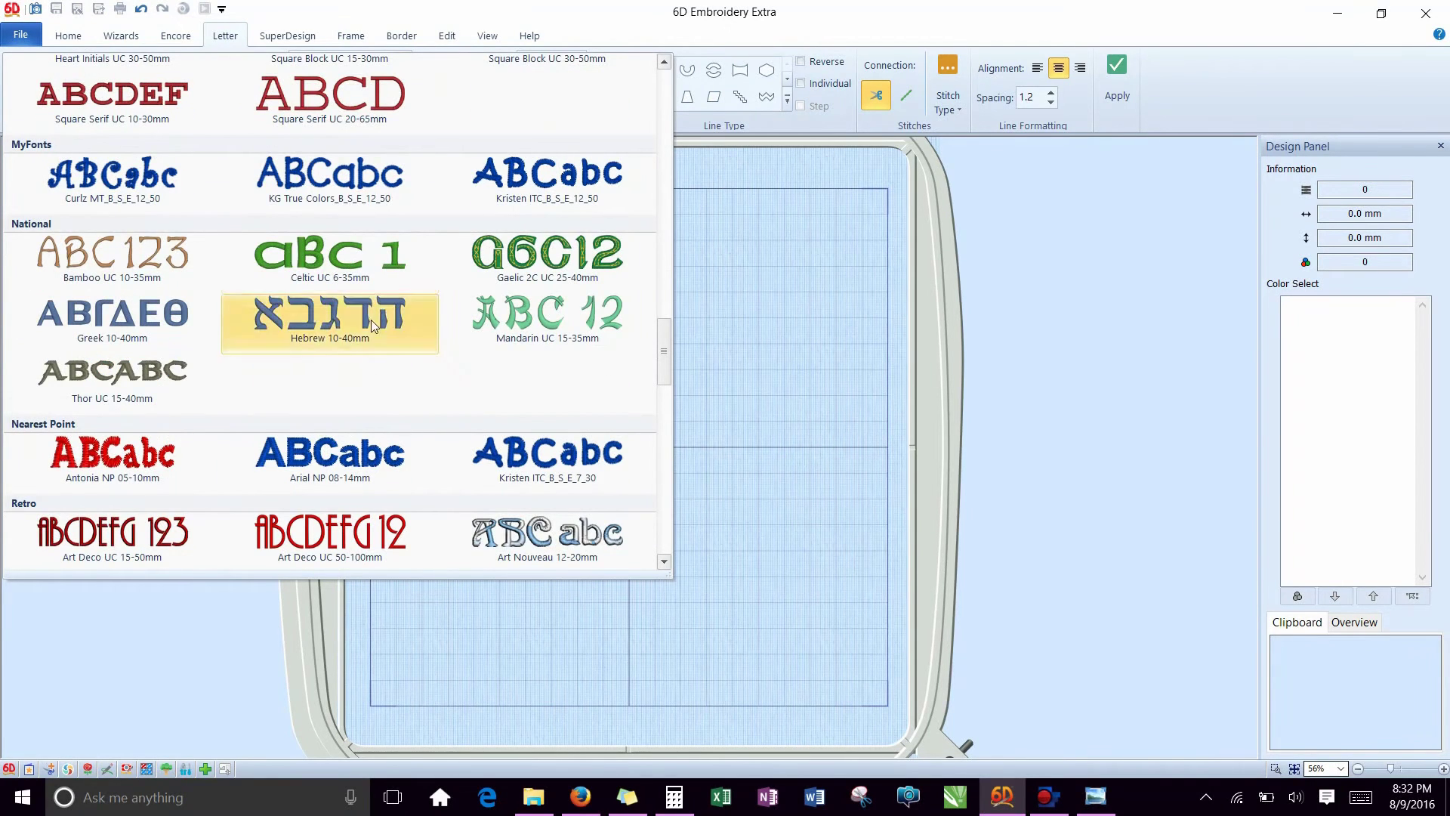
left_click(328, 121)
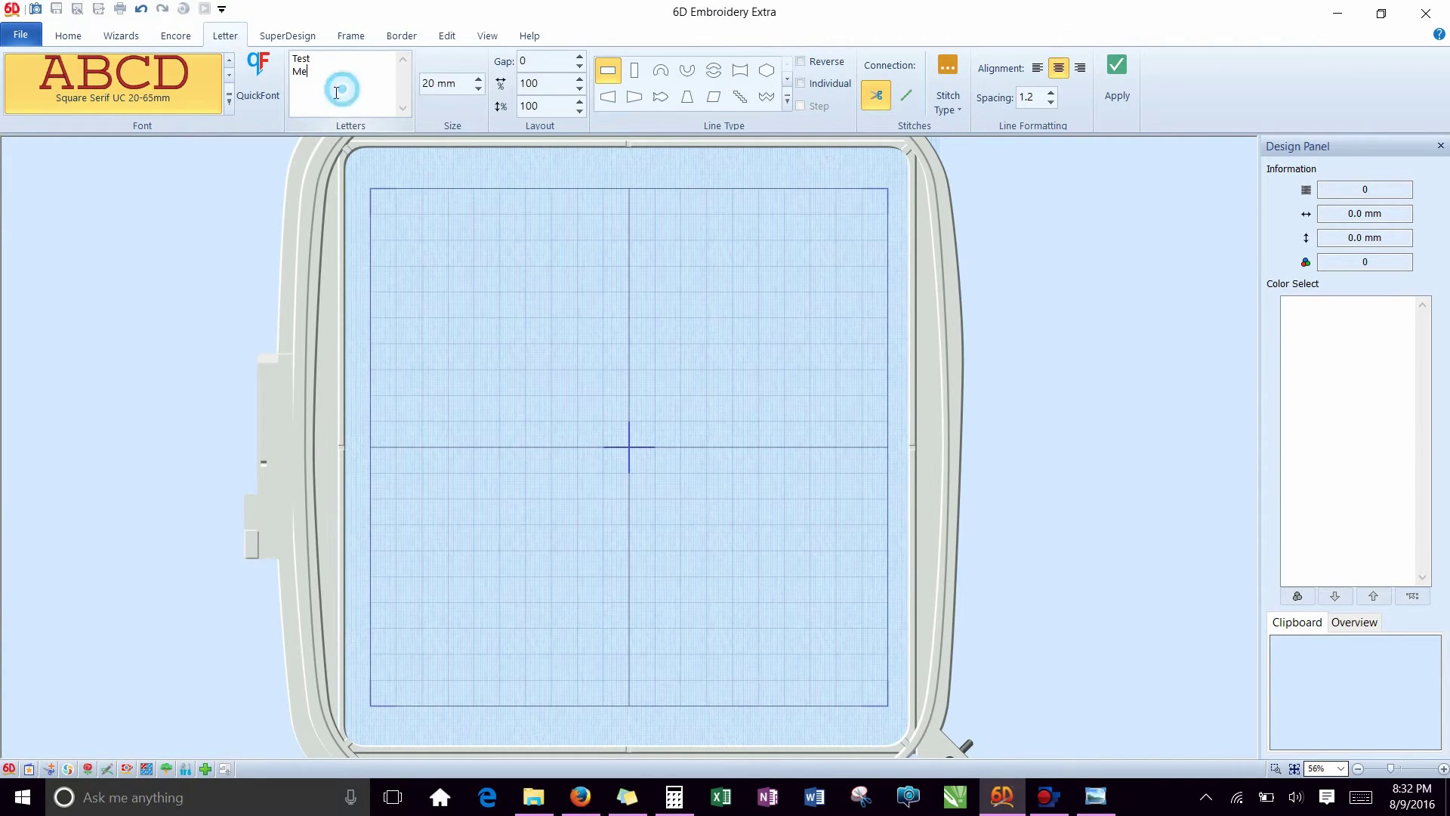
Set the two-line TEST ME lettering to 25 mm on a straight line and apply it.
left_click_drag(292, 59, 314, 73)
left_click(436, 90)
left_click_drag(424, 89, 438, 92)
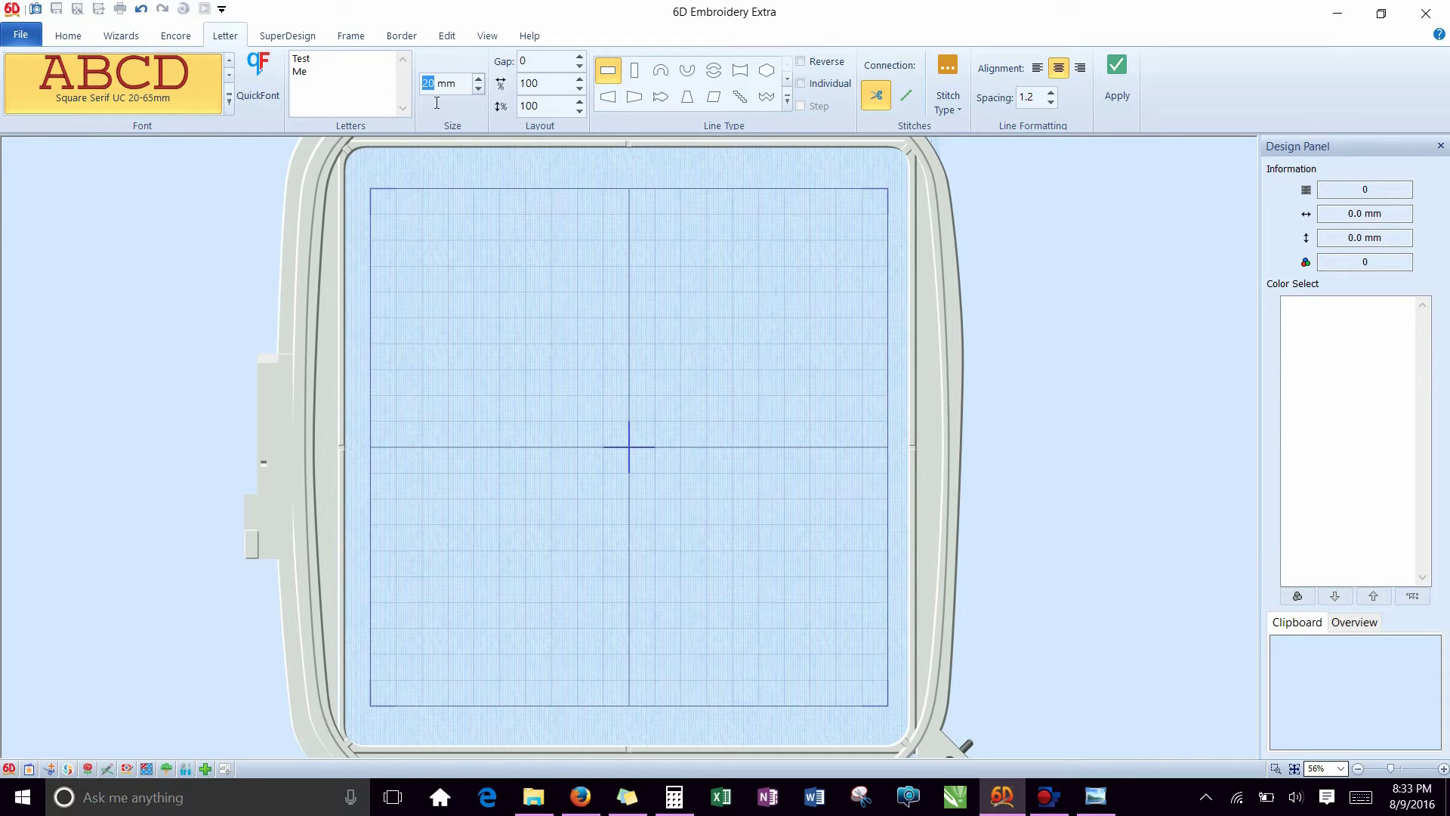
type("25")
left_click(608, 72)
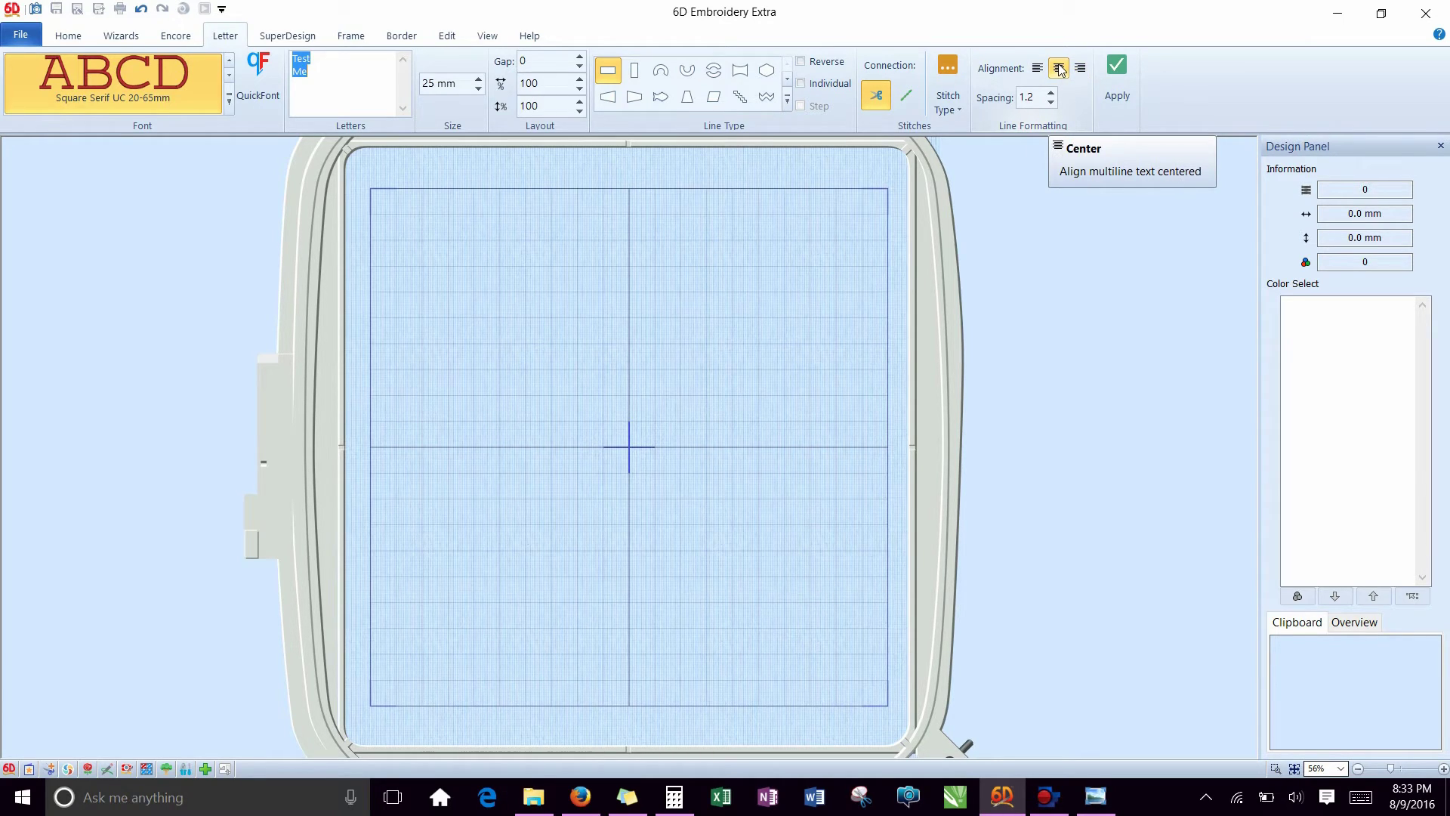
left_click(1116, 69)
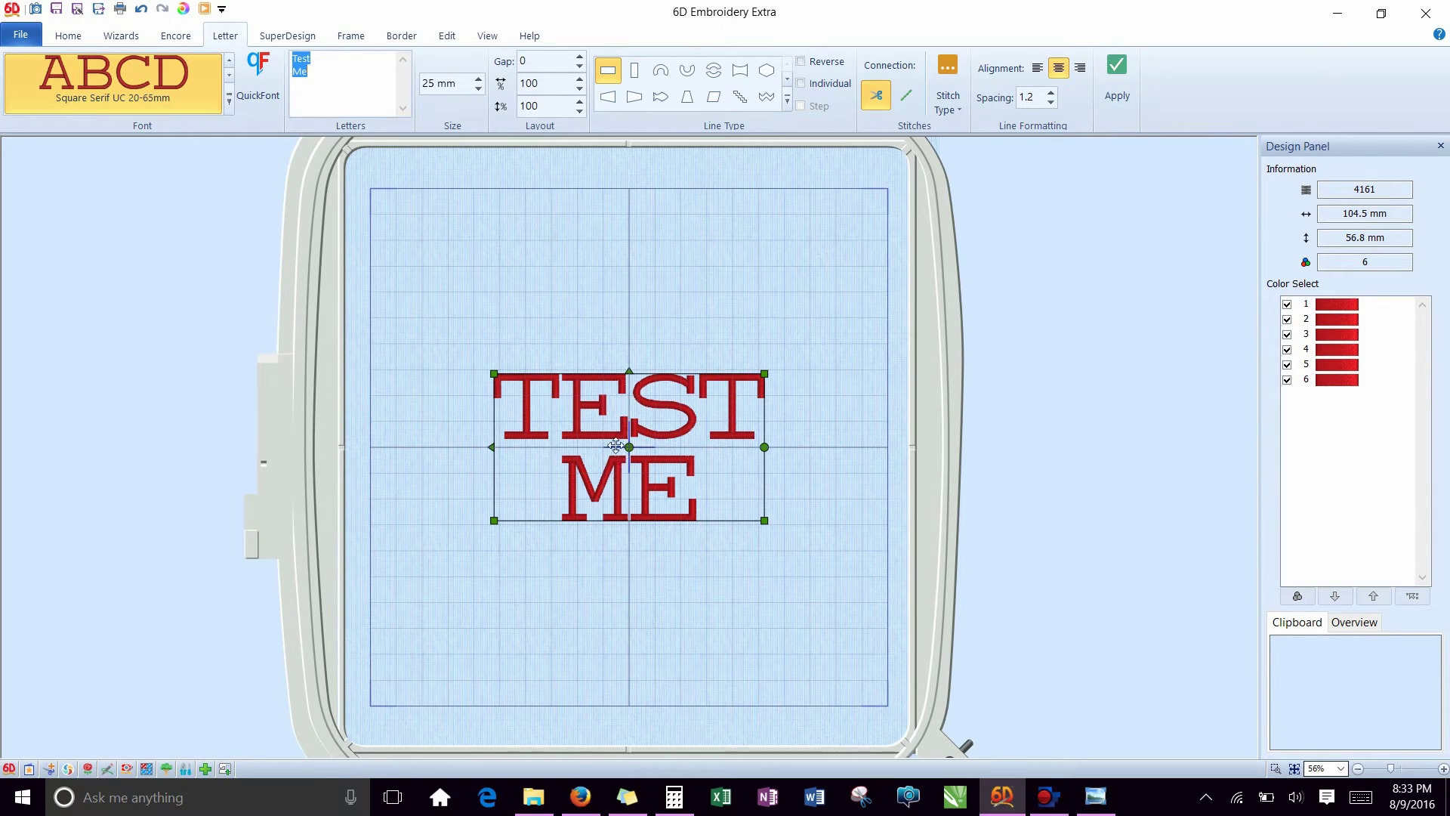
left_click(642, 261)
left_click(639, 404)
left_click(447, 35)
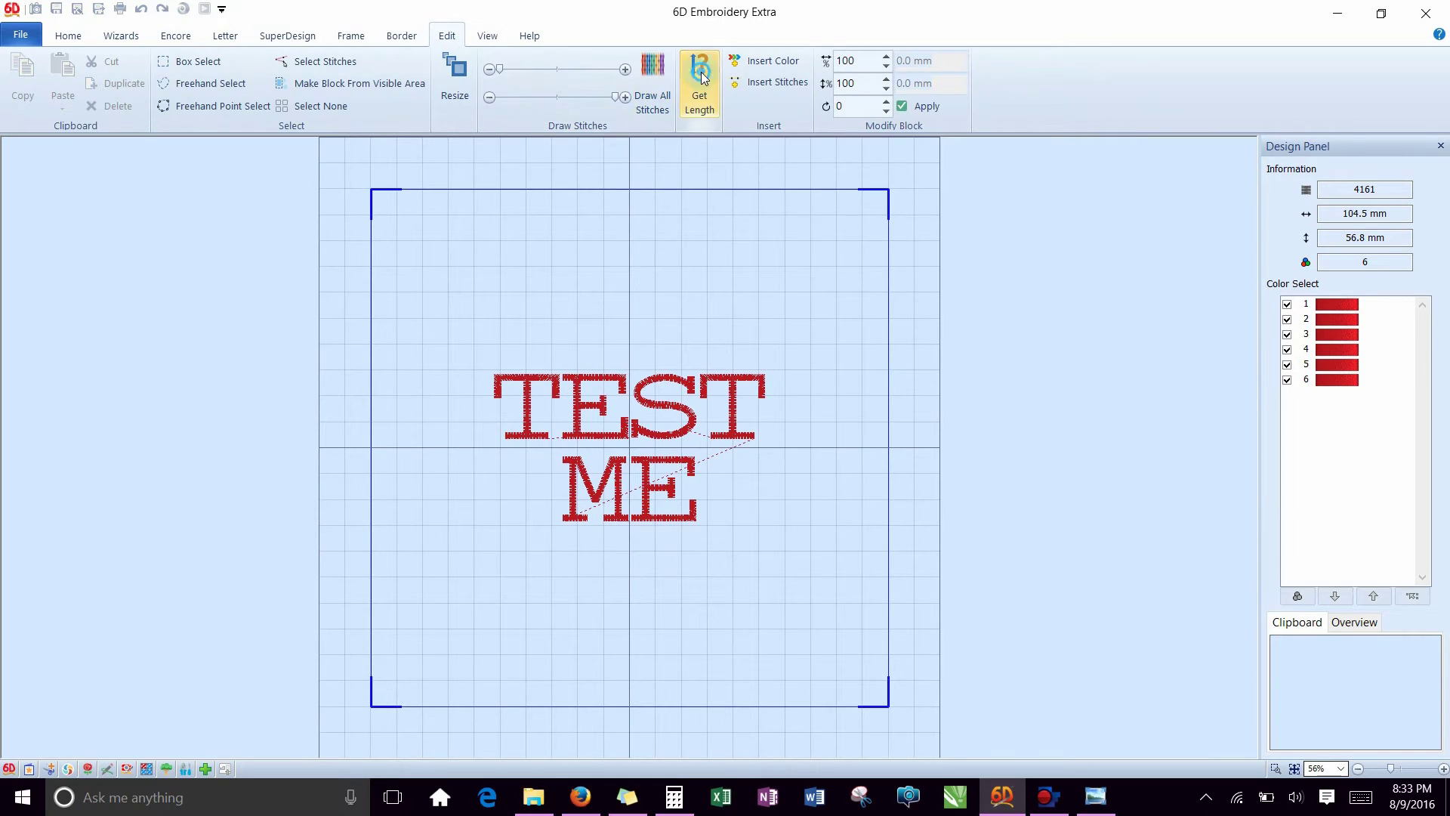
left_click(701, 77)
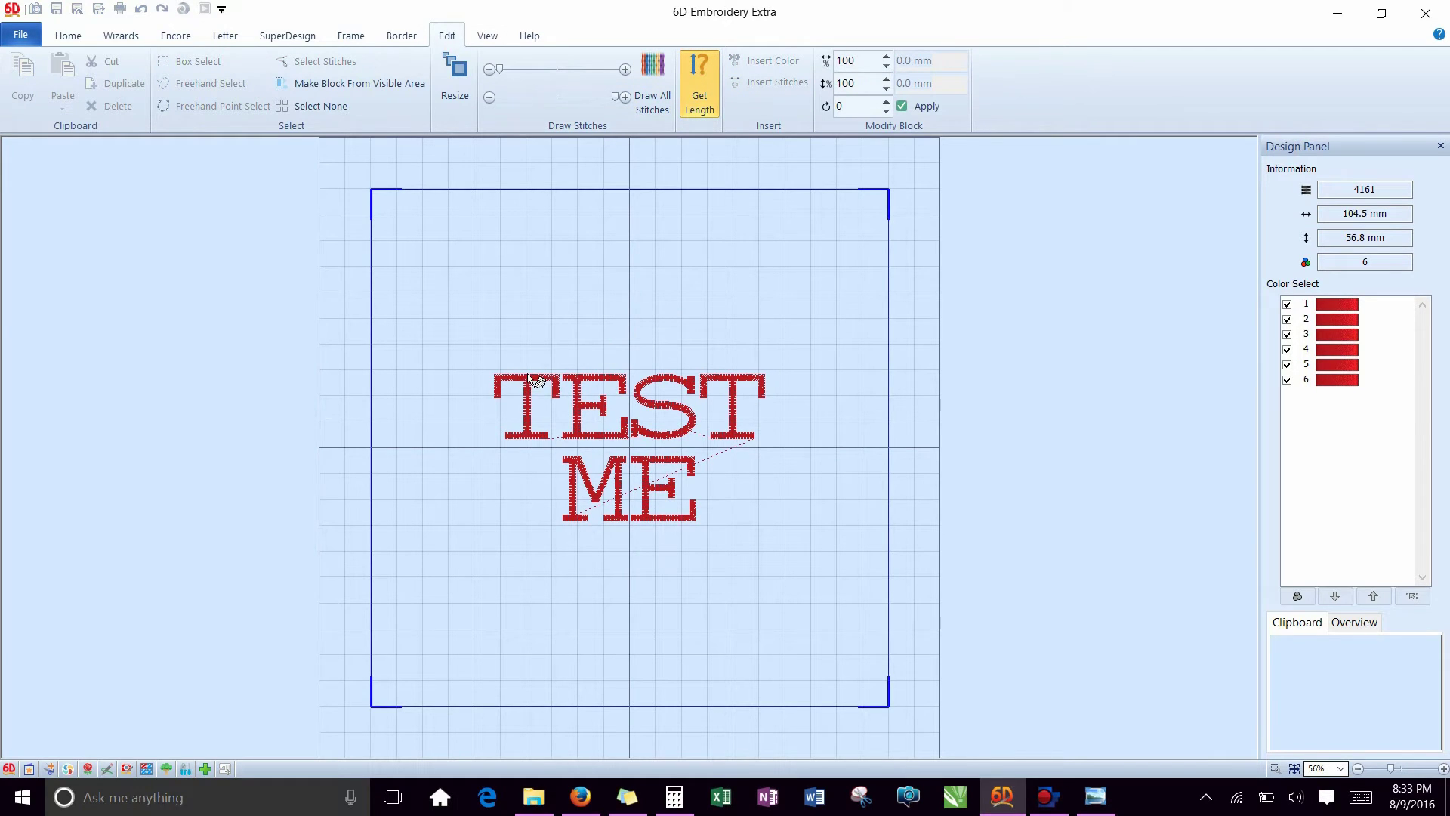
left_click_drag(534, 378, 532, 444)
left_click_drag(628, 356, 630, 449)
left_click_drag(630, 361, 631, 453)
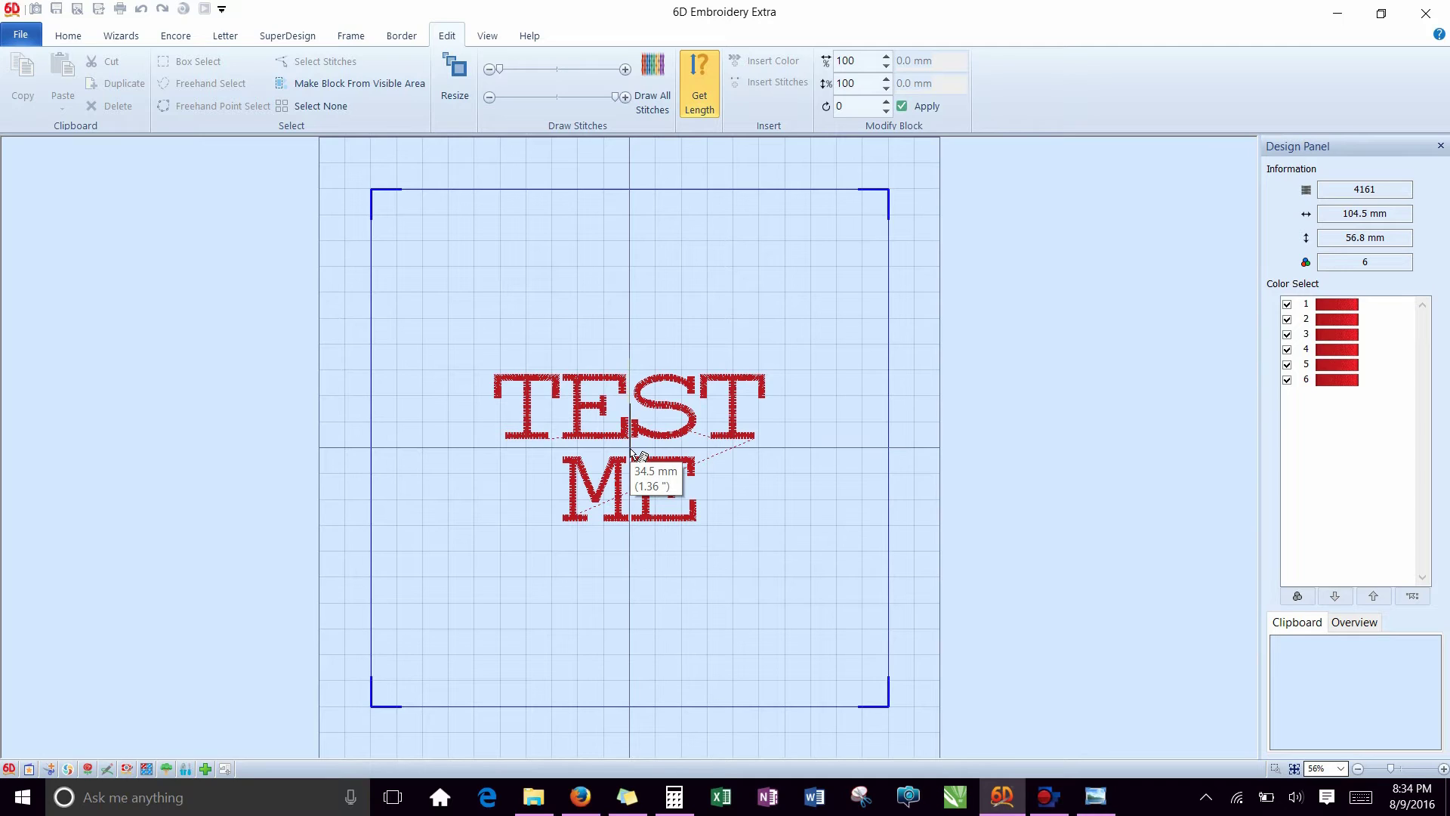
left_click_drag(631, 453, 631, 452)
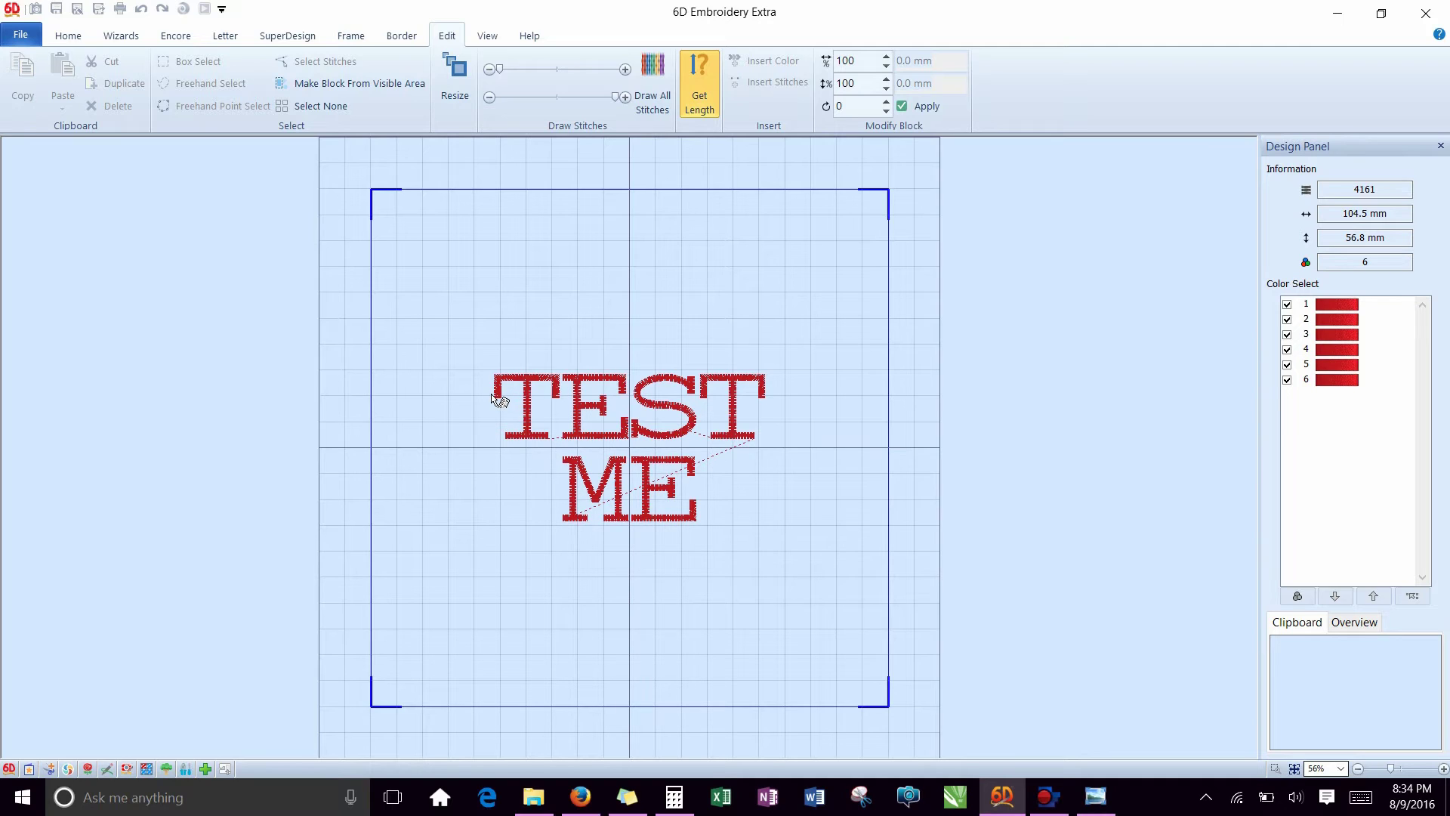
left_click_drag(495, 393, 767, 397)
left_click_drag(483, 393, 774, 396)
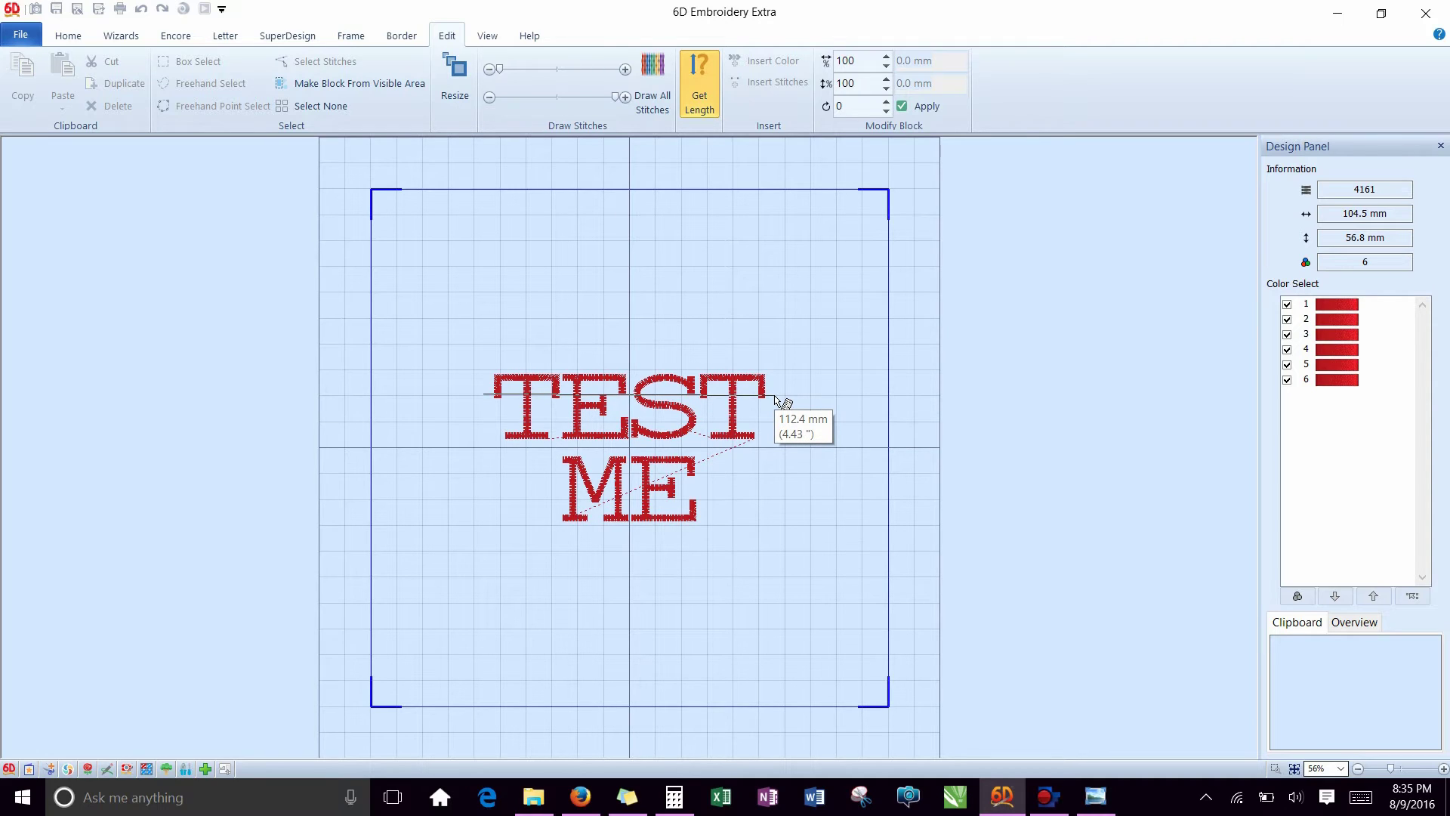
left_click_drag(775, 396, 775, 397)
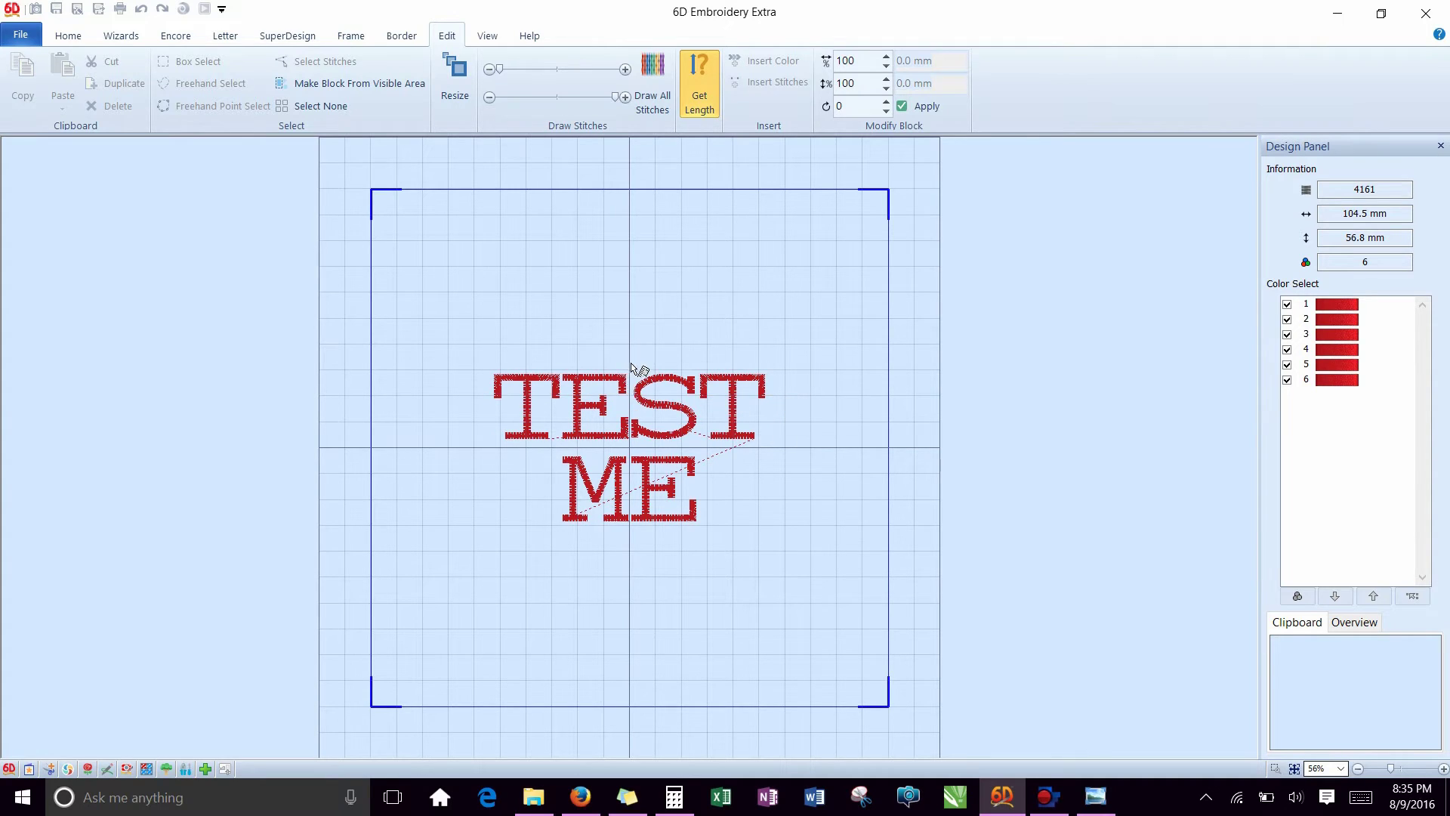
left_click_drag(631, 367, 632, 453)
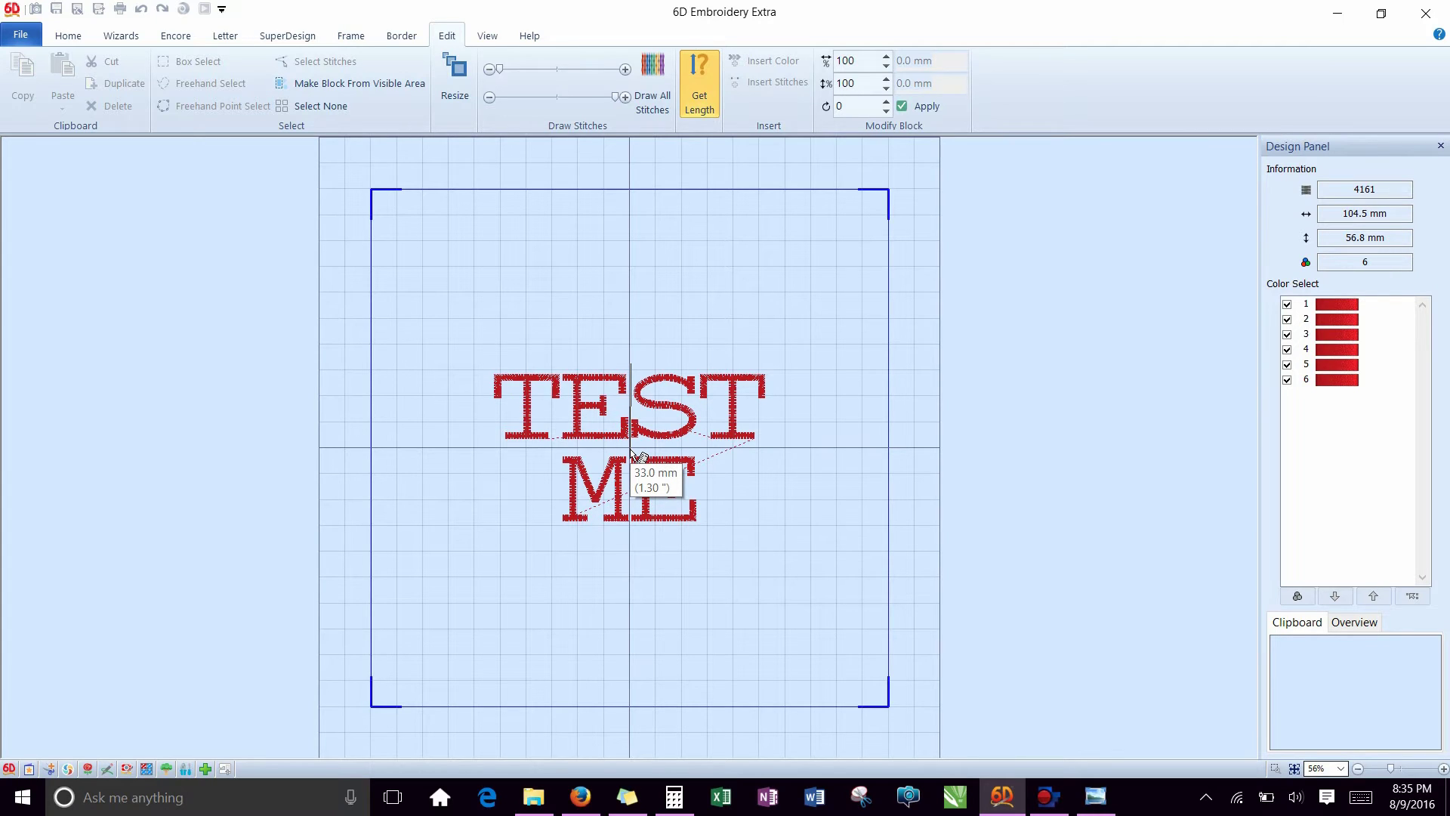
left_click_drag(631, 453, 632, 453)
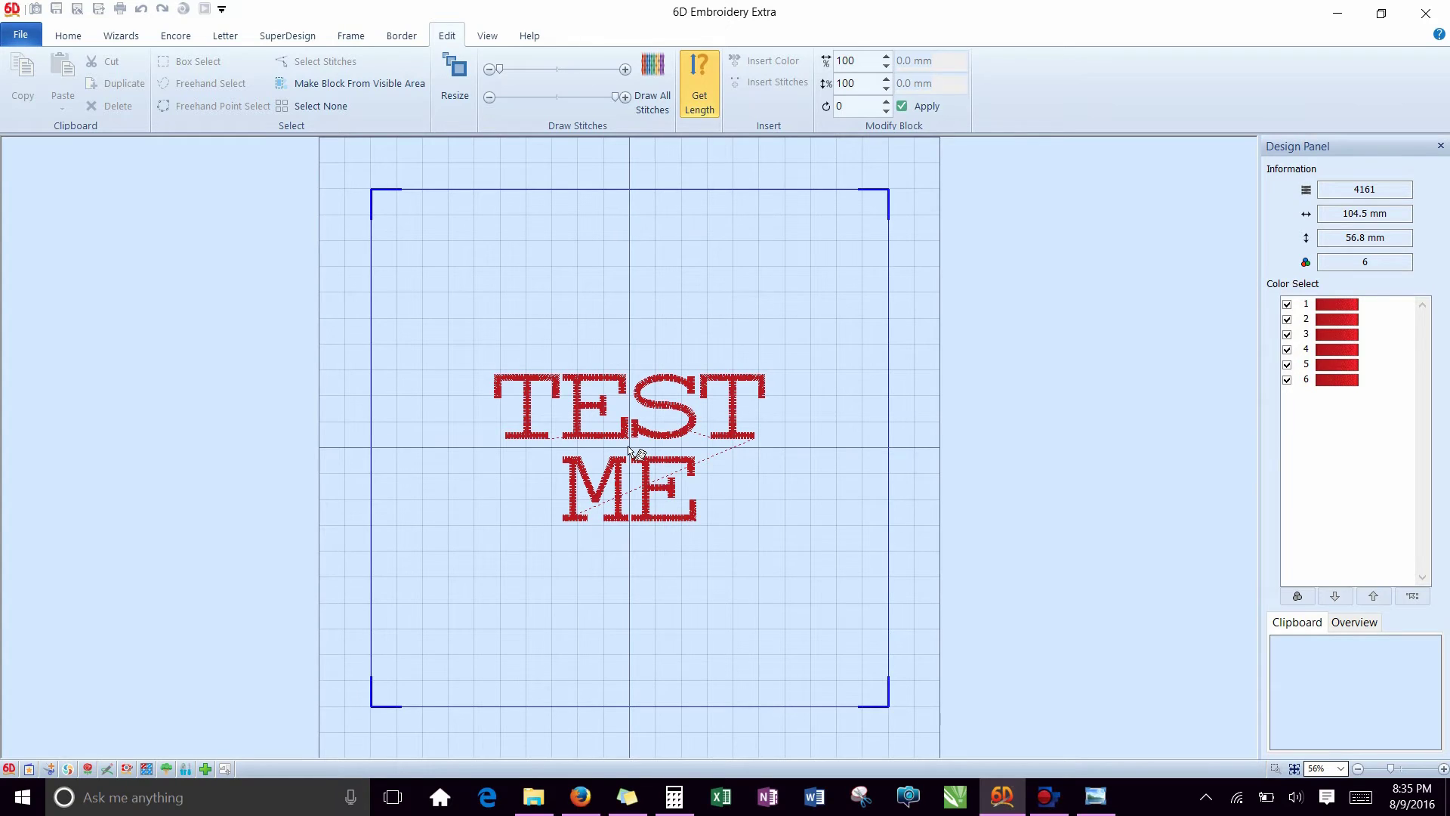
left_click_drag(628, 447, 630, 532)
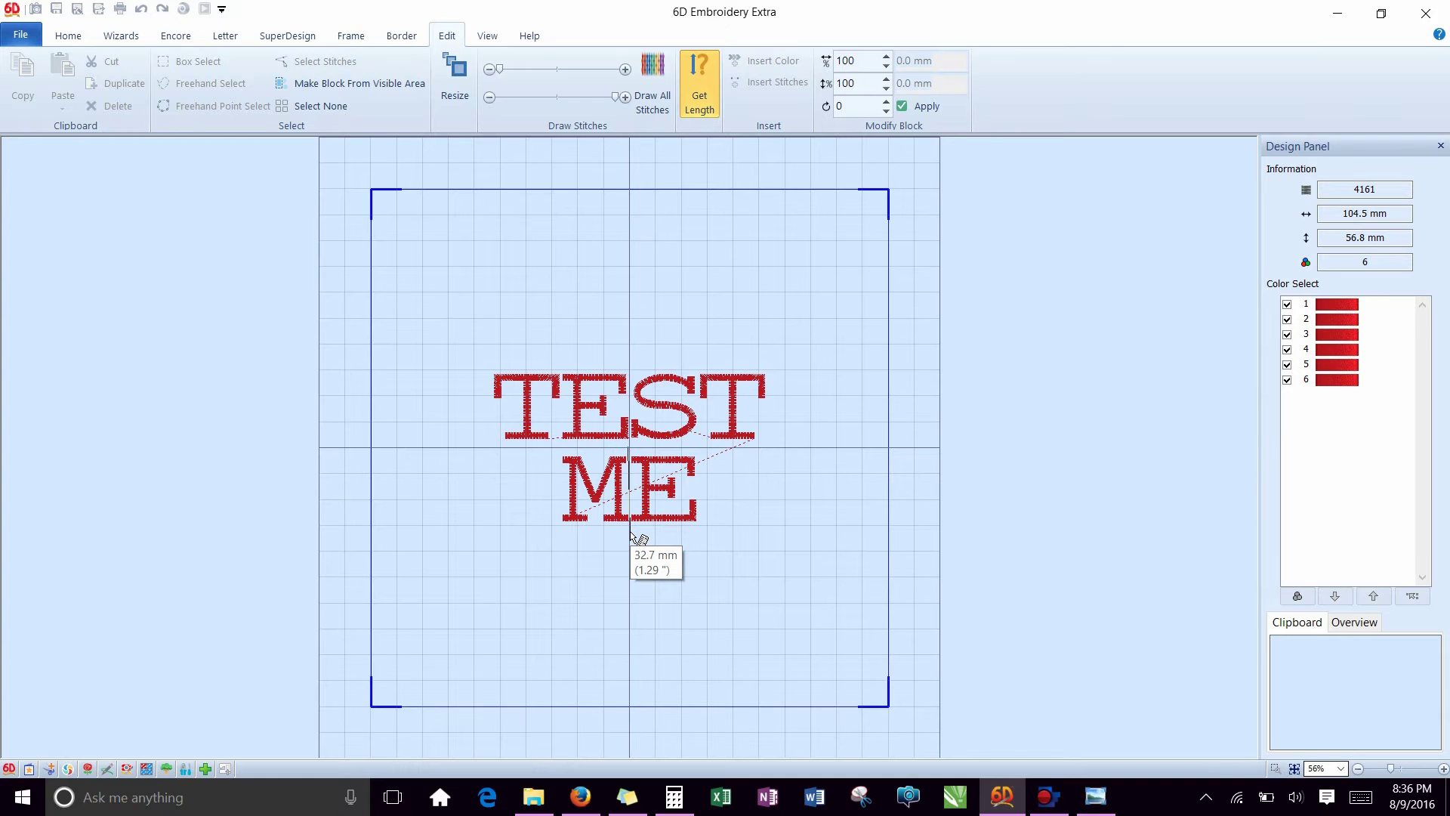
left_click_drag(629, 532, 630, 531)
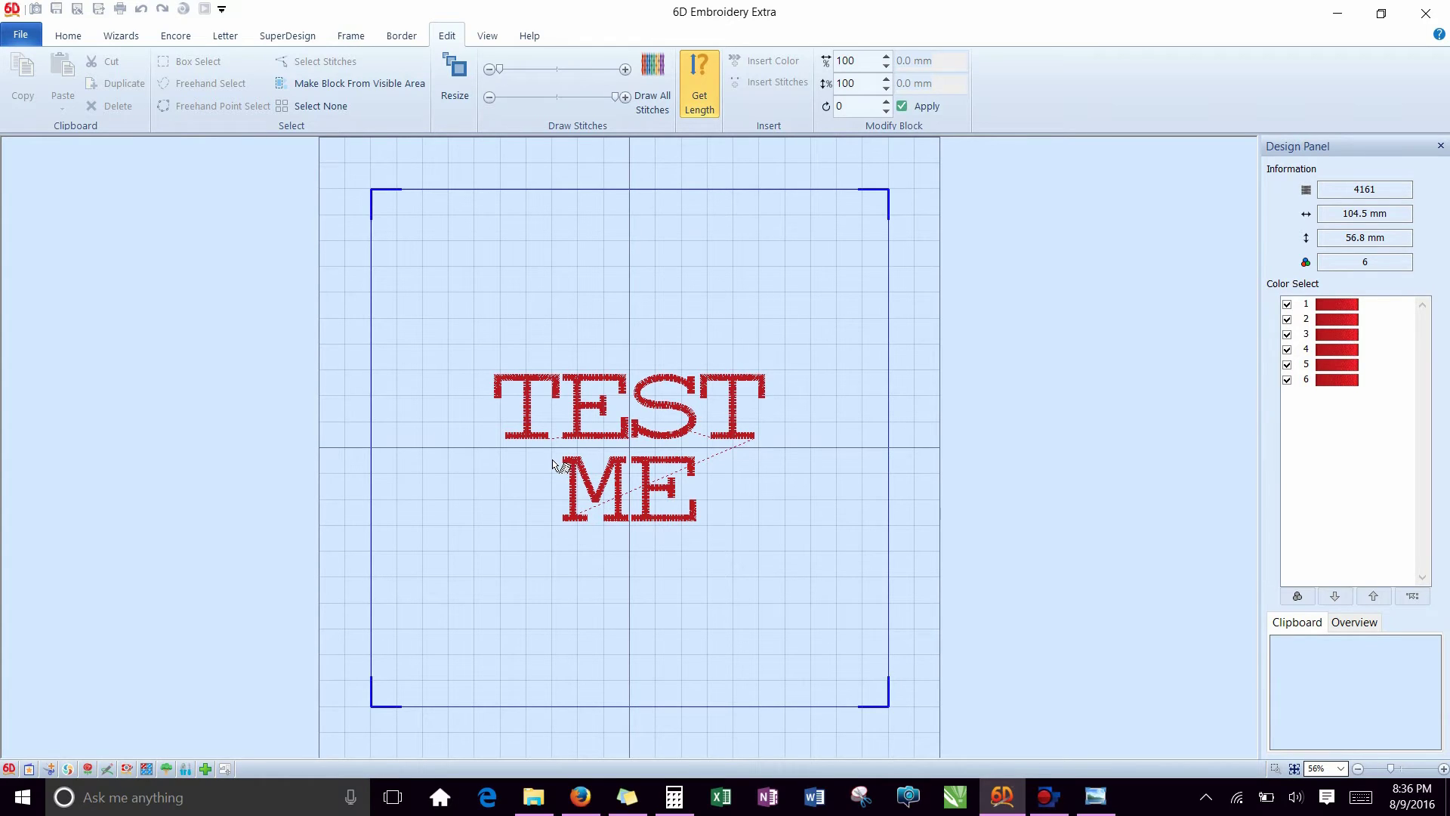
left_click_drag(551, 460, 701, 462)
Start the QuiltBlock wizard, preview each style, and pick Filled Quilt Block; No Inner Shape.
left_click(135, 39)
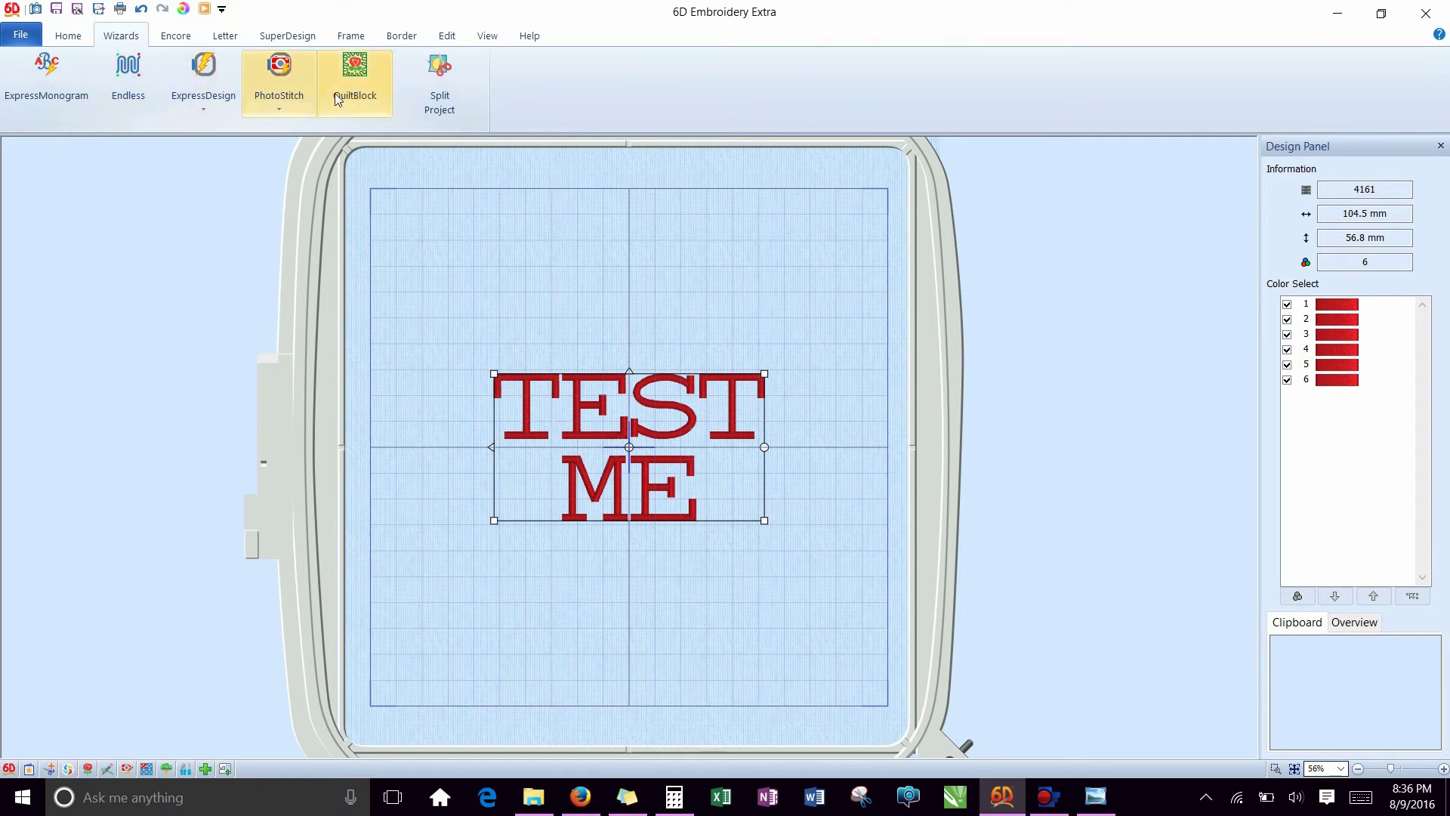
left_click(364, 76)
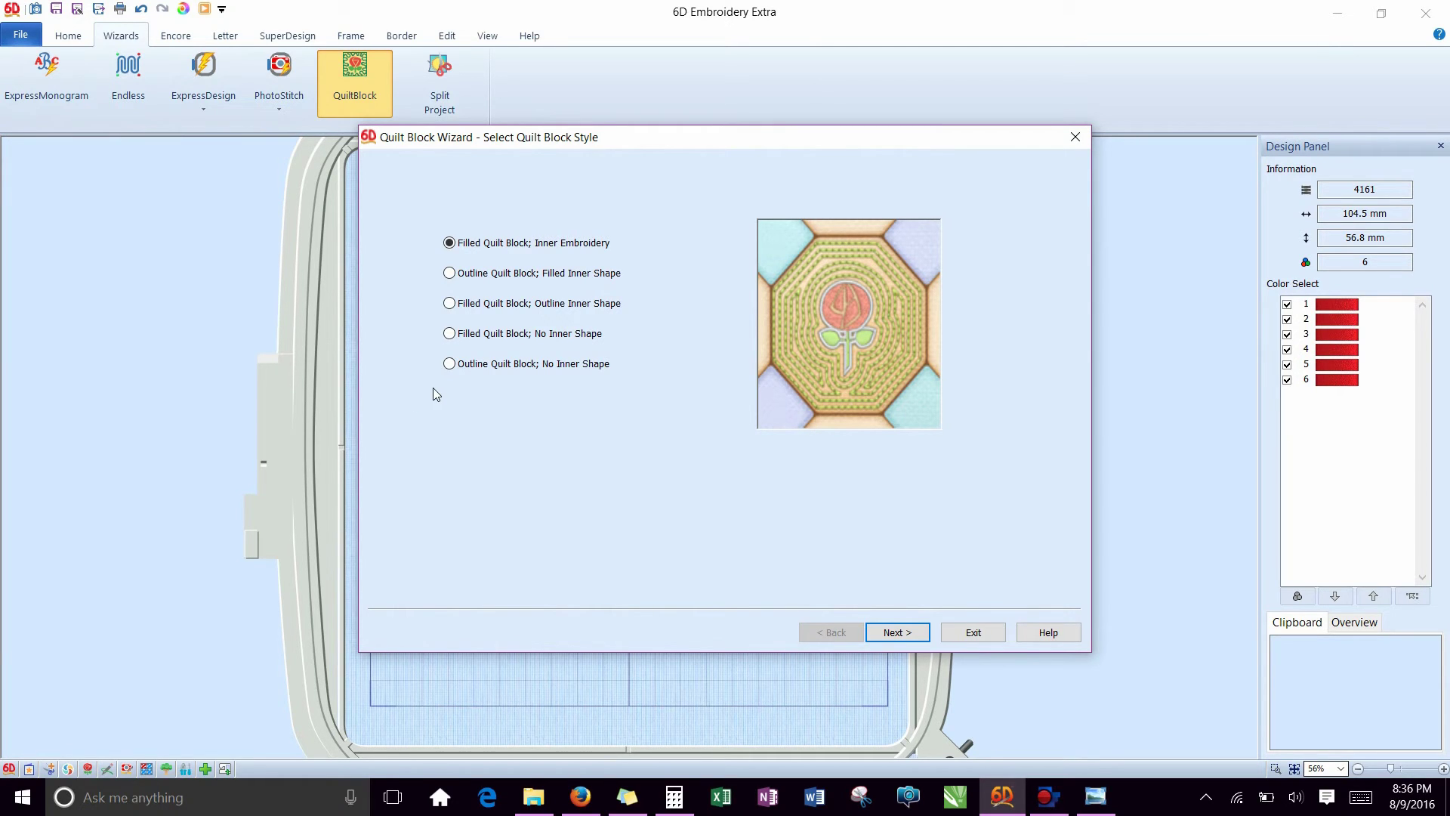
left_click(449, 333)
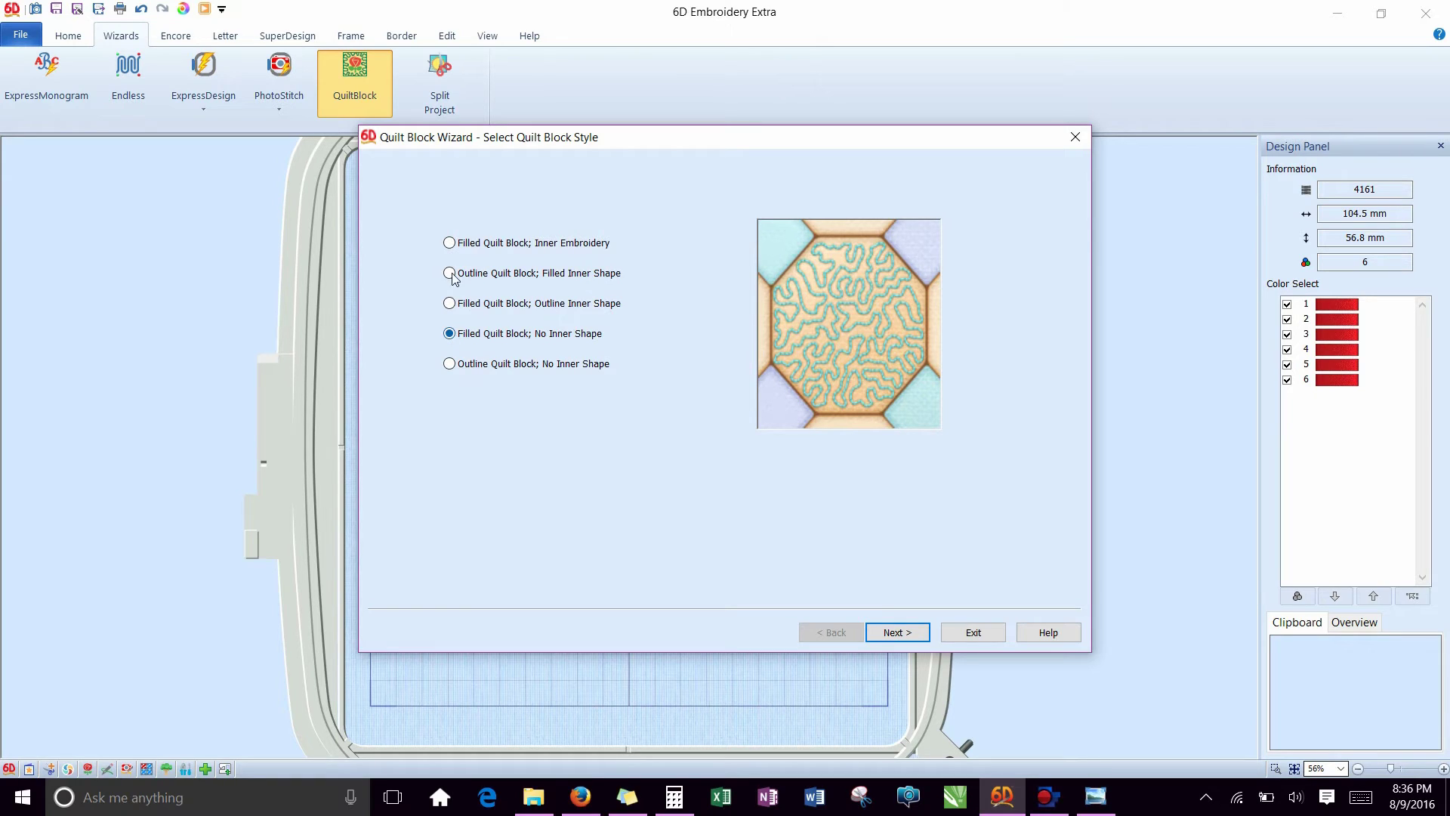
left_click(449, 243)
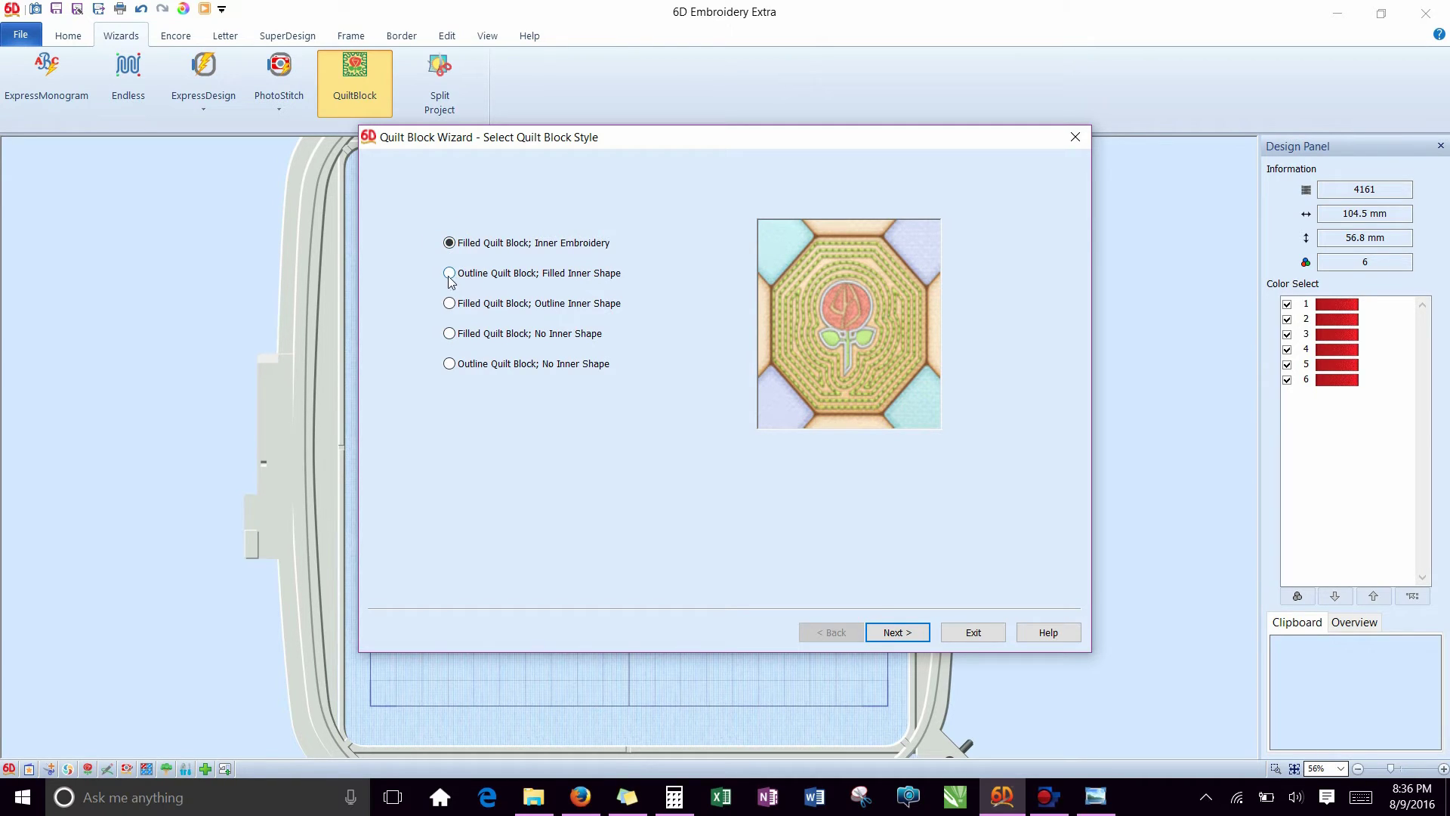
left_click(450, 278)
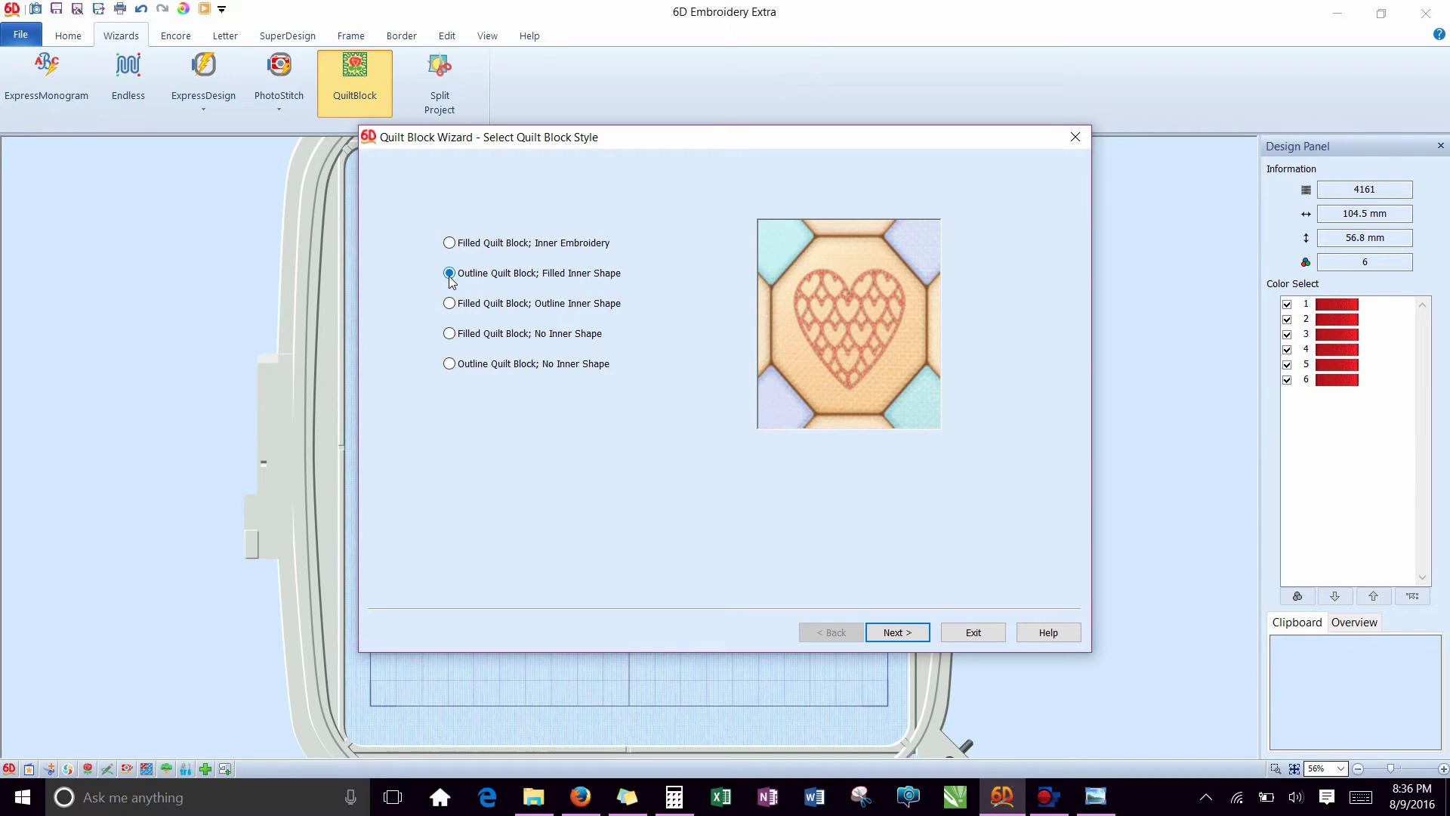
left_click(450, 304)
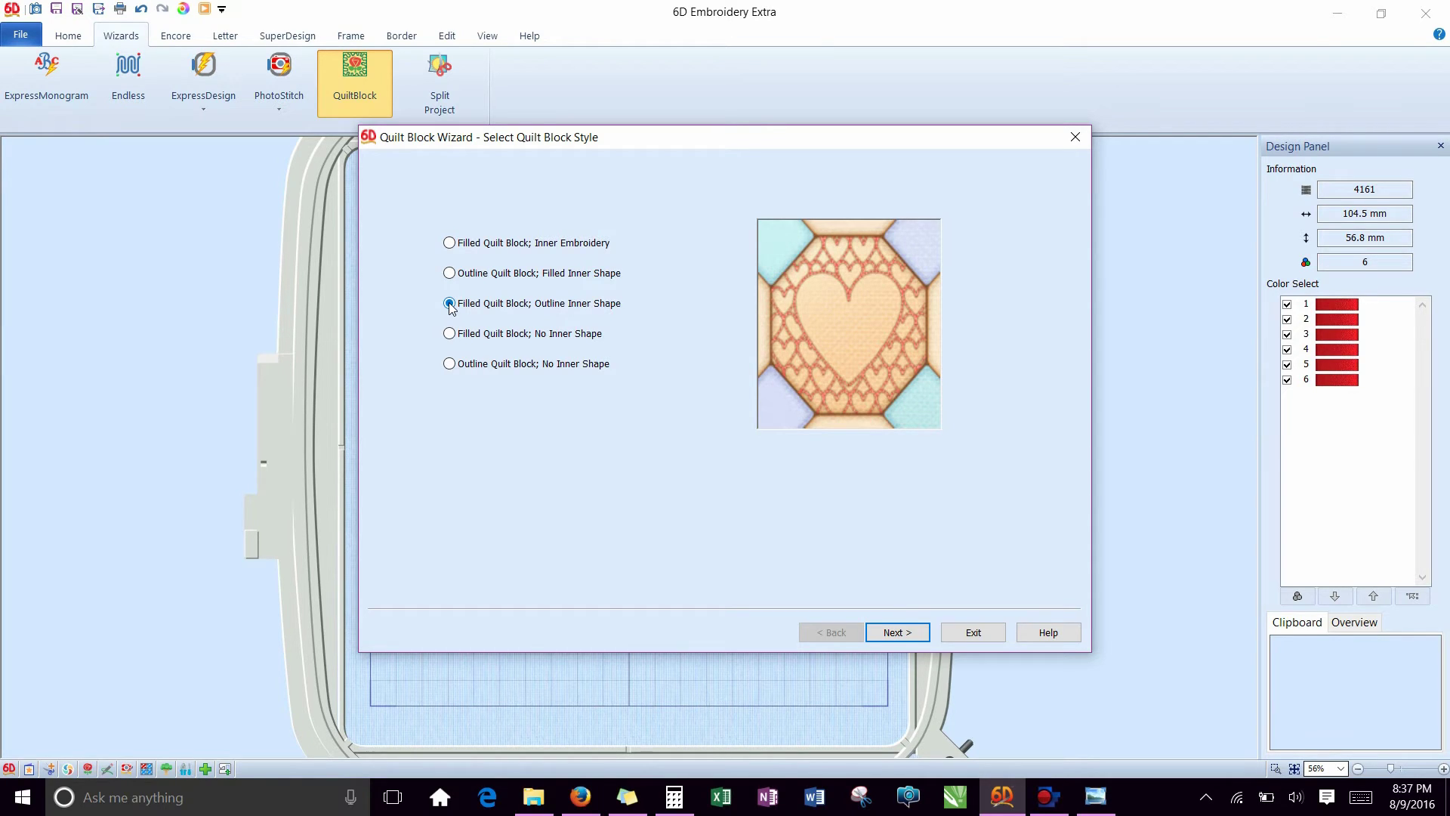
left_click(451, 364)
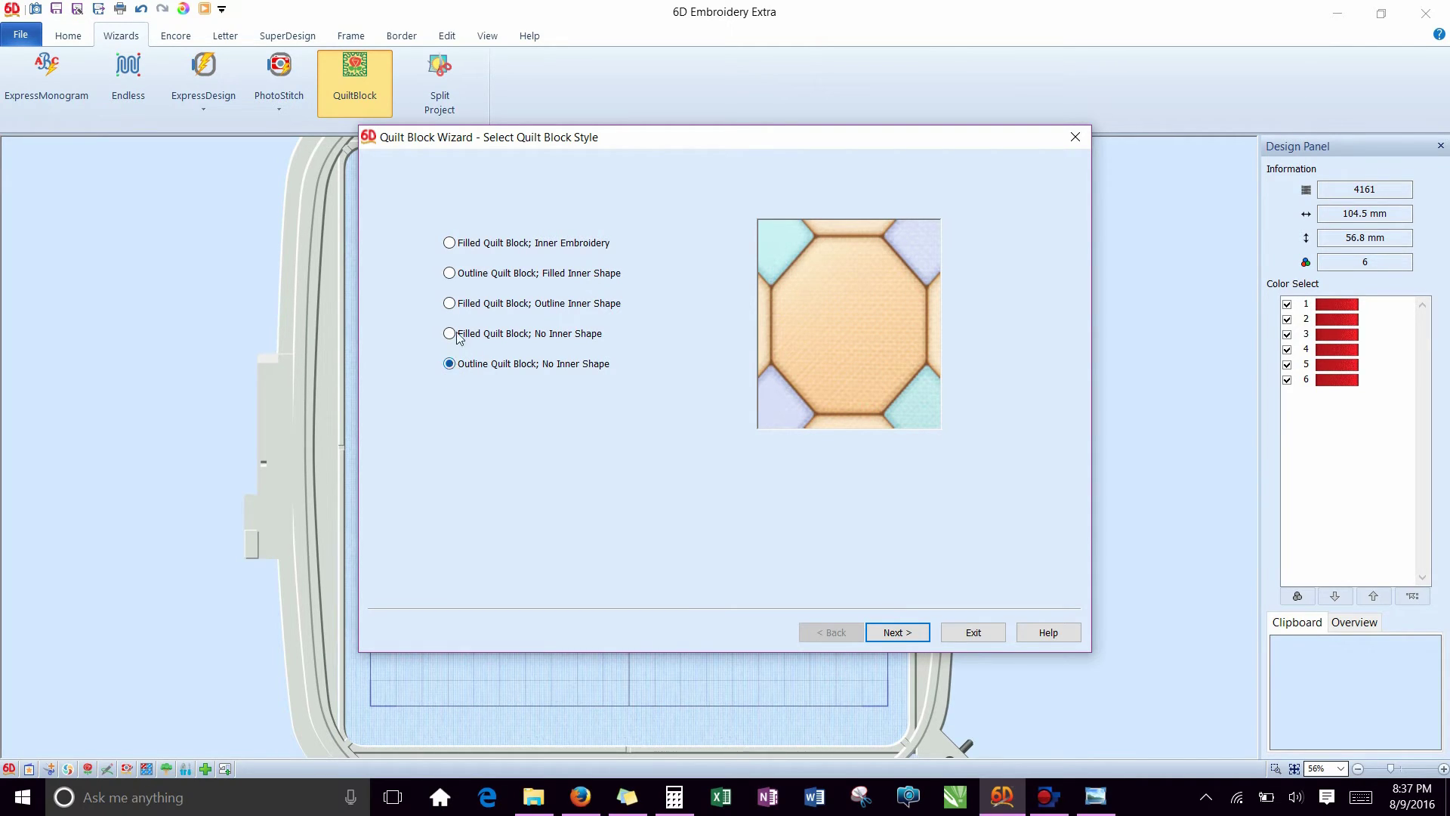
left_click(451, 335)
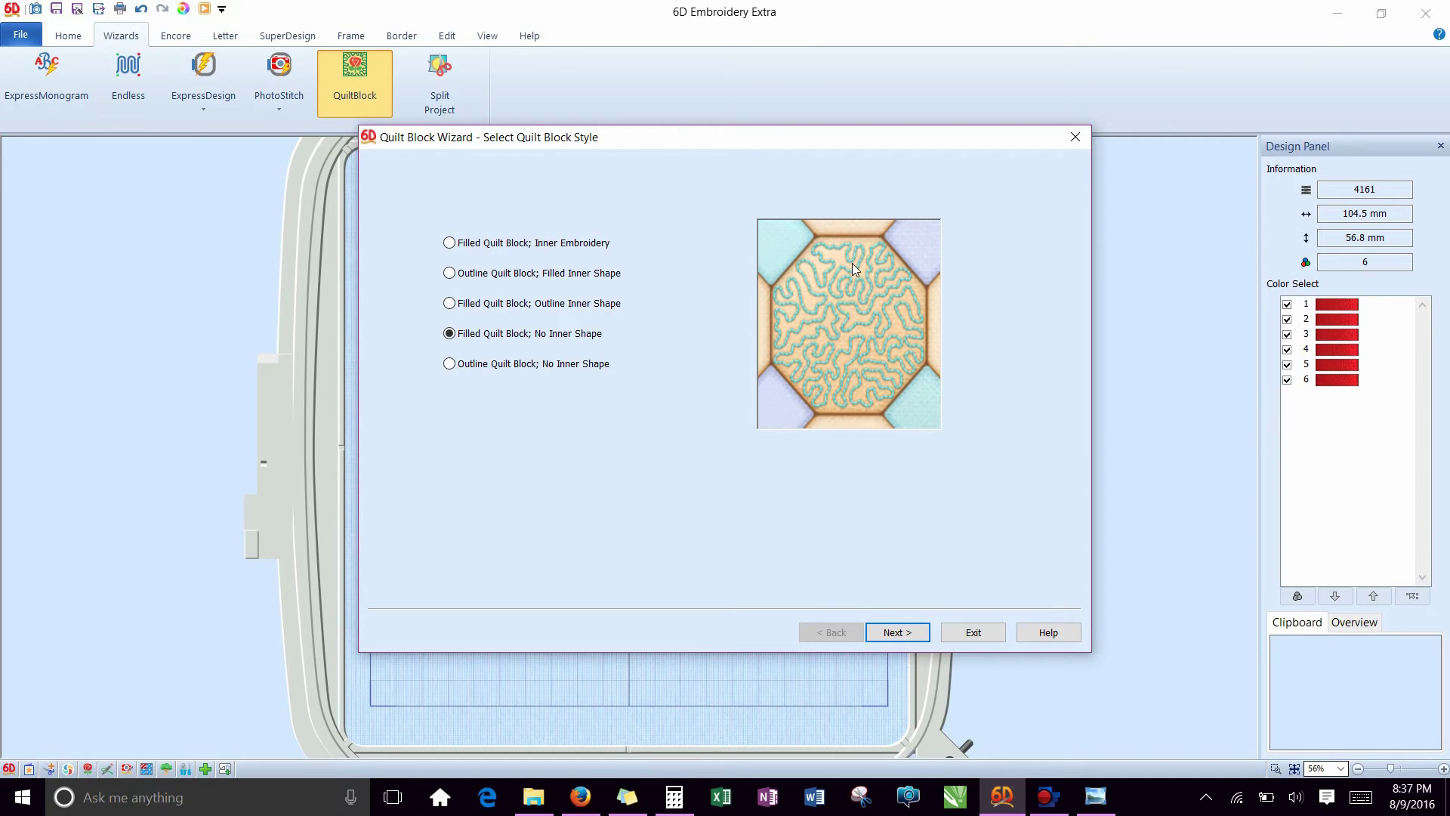
Size the quilt block as a 112 x 34 mm rectangle with the cut line off.
left_click(905, 634)
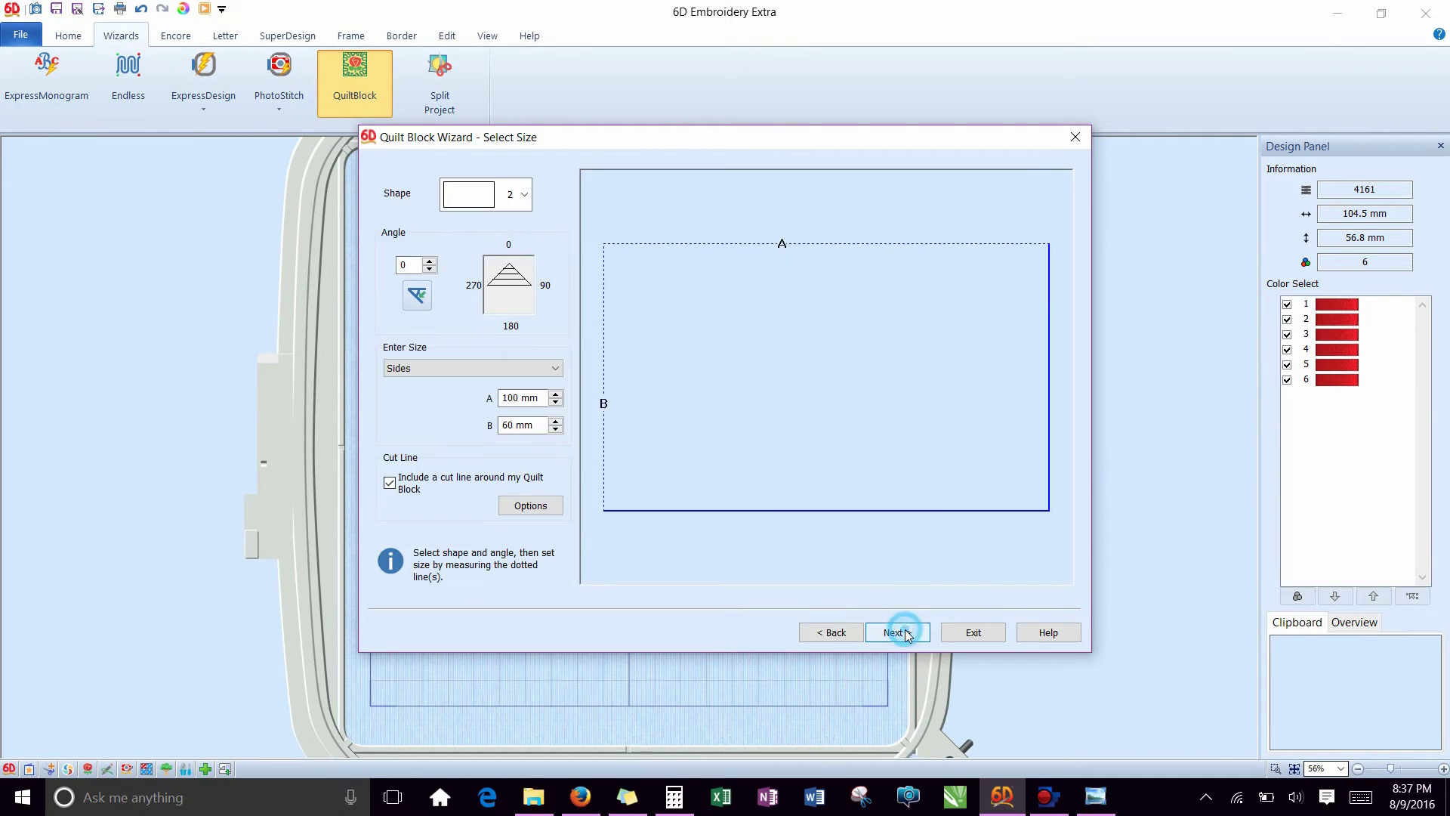
left_click(522, 198)
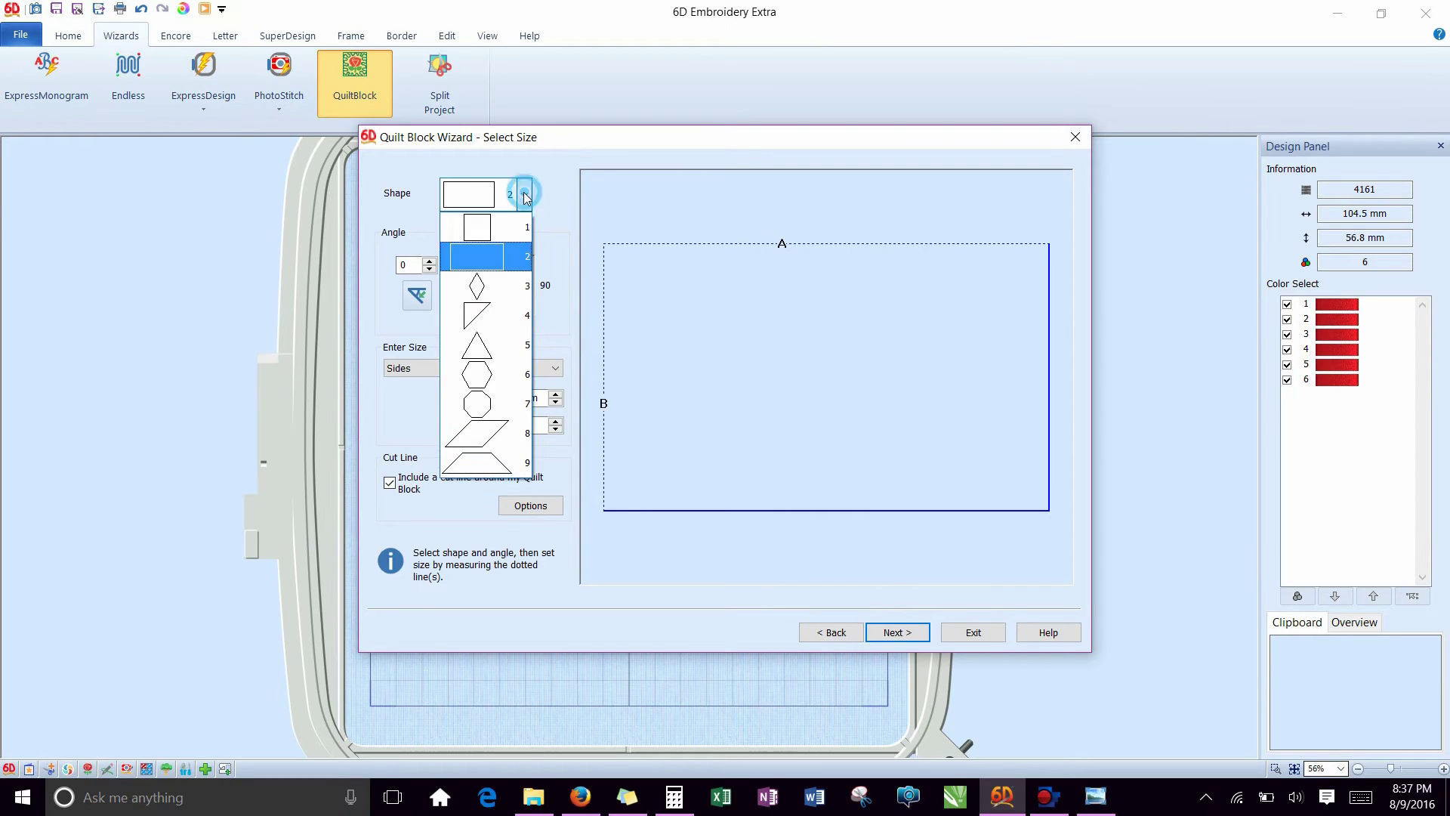
left_click(489, 261)
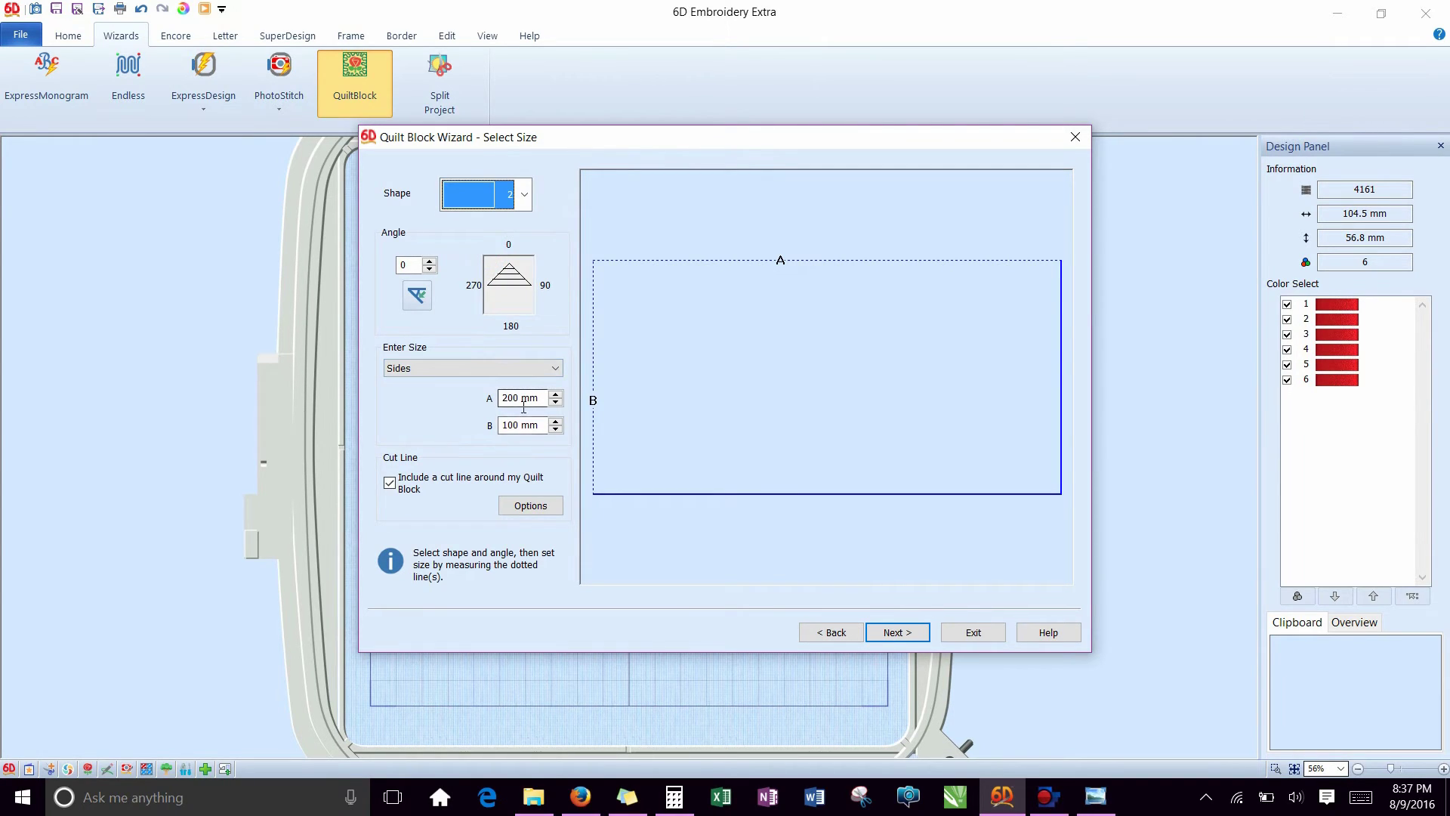
mouse_move(523, 408)
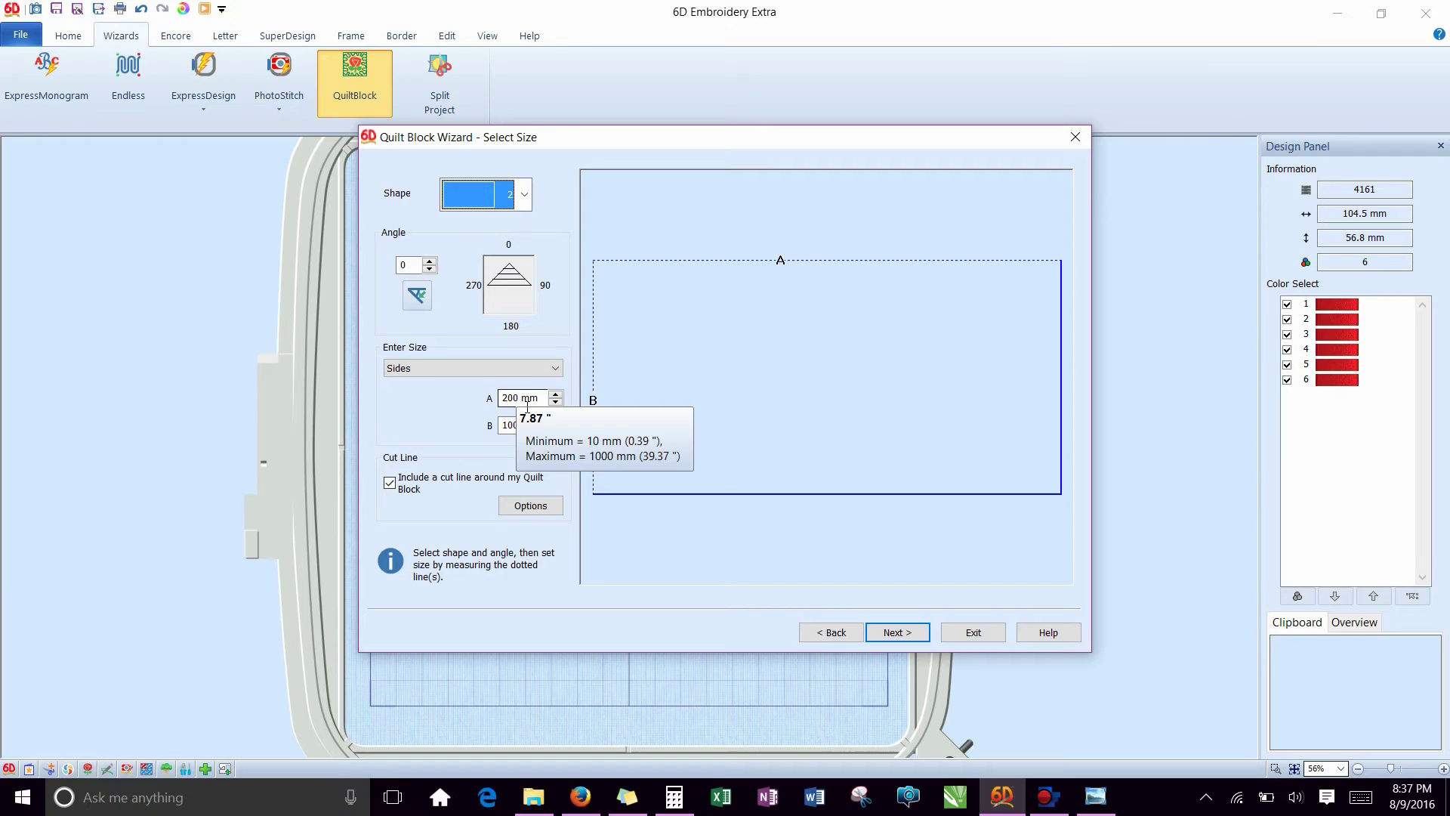
double_click(506, 401)
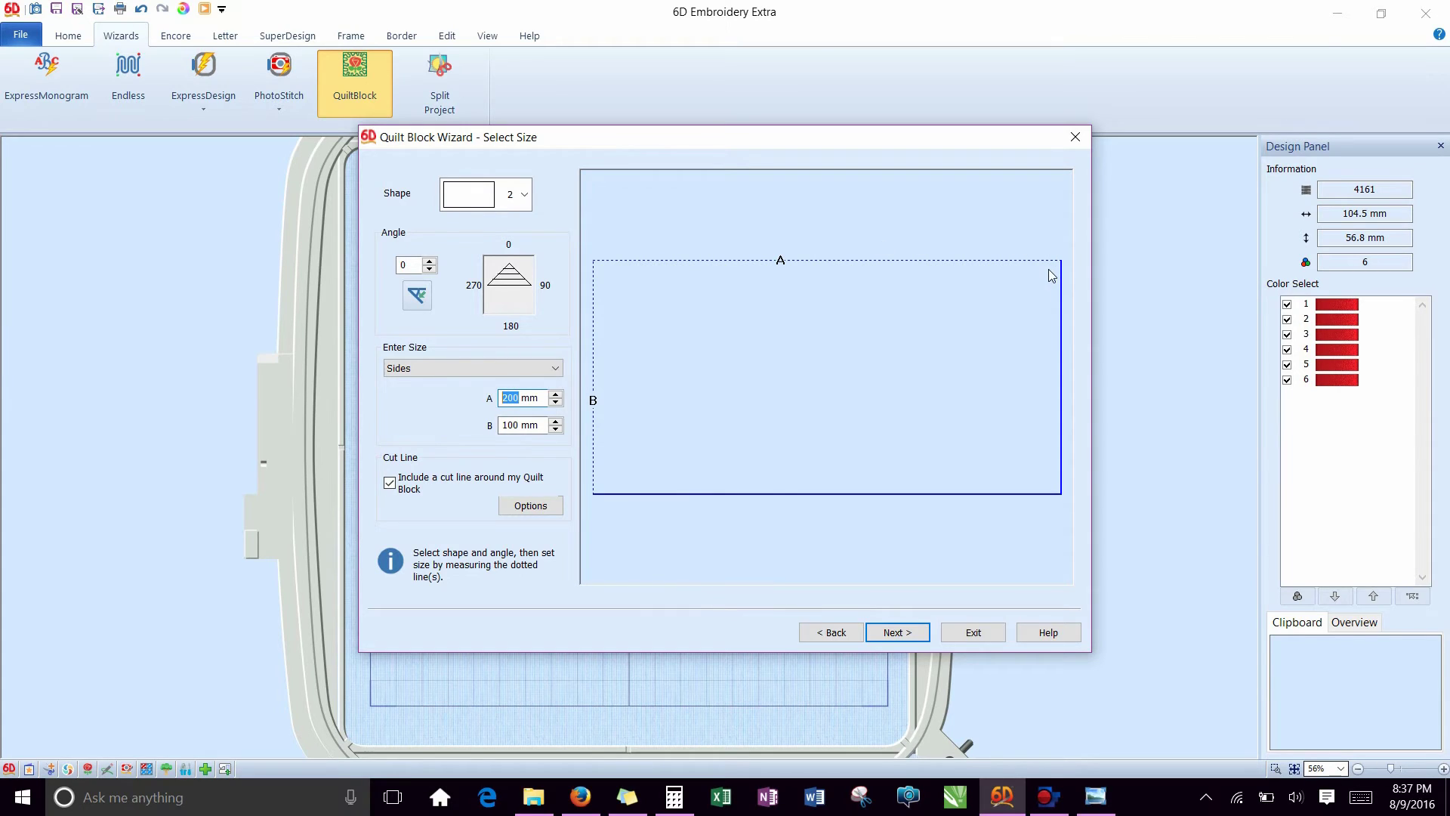
type("112")
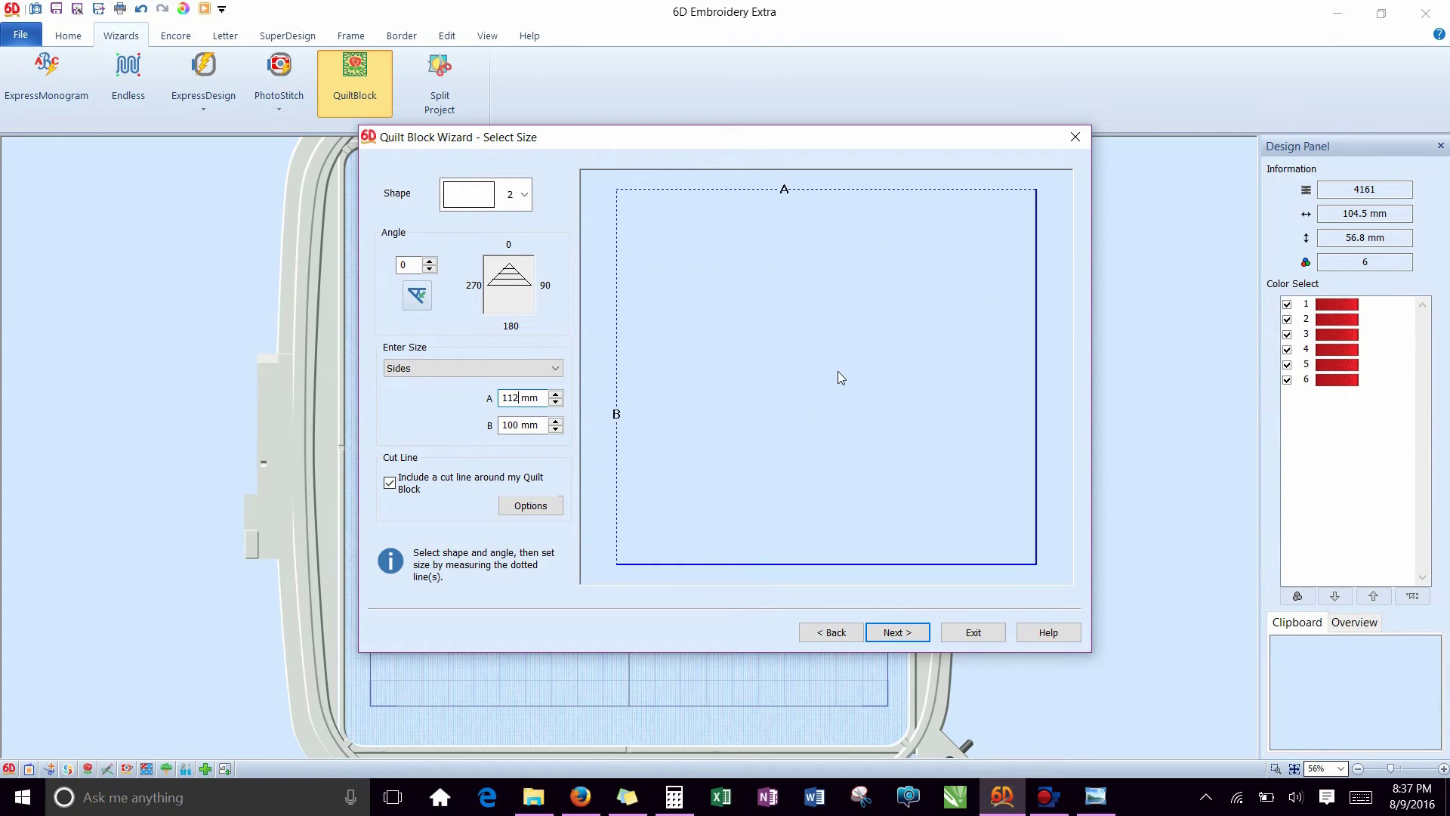
double_click(509, 425)
type("34")
scroll(507, 434, "up", 1)
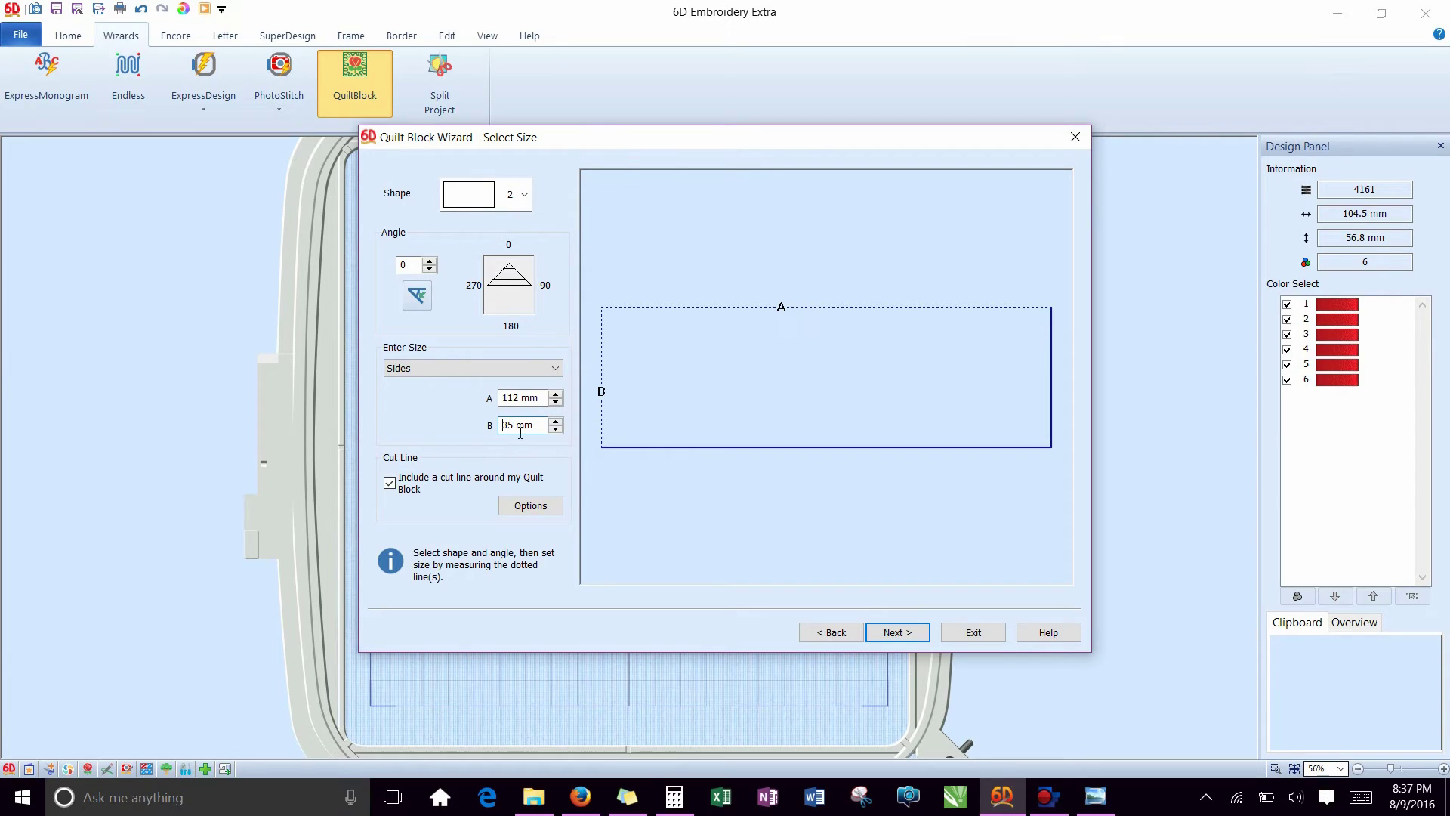
scroll(521, 428, "down", 1)
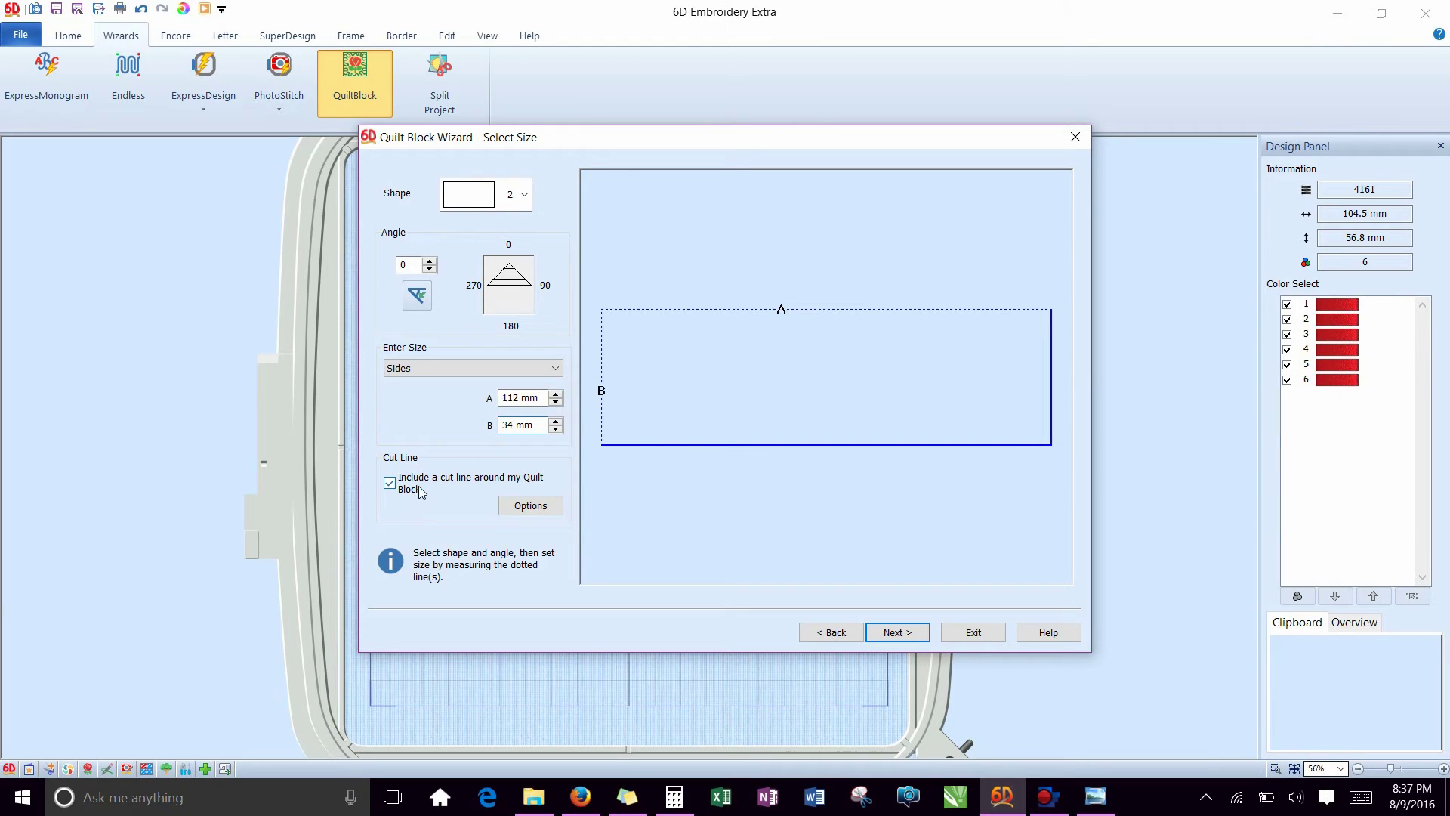
left_click(391, 483)
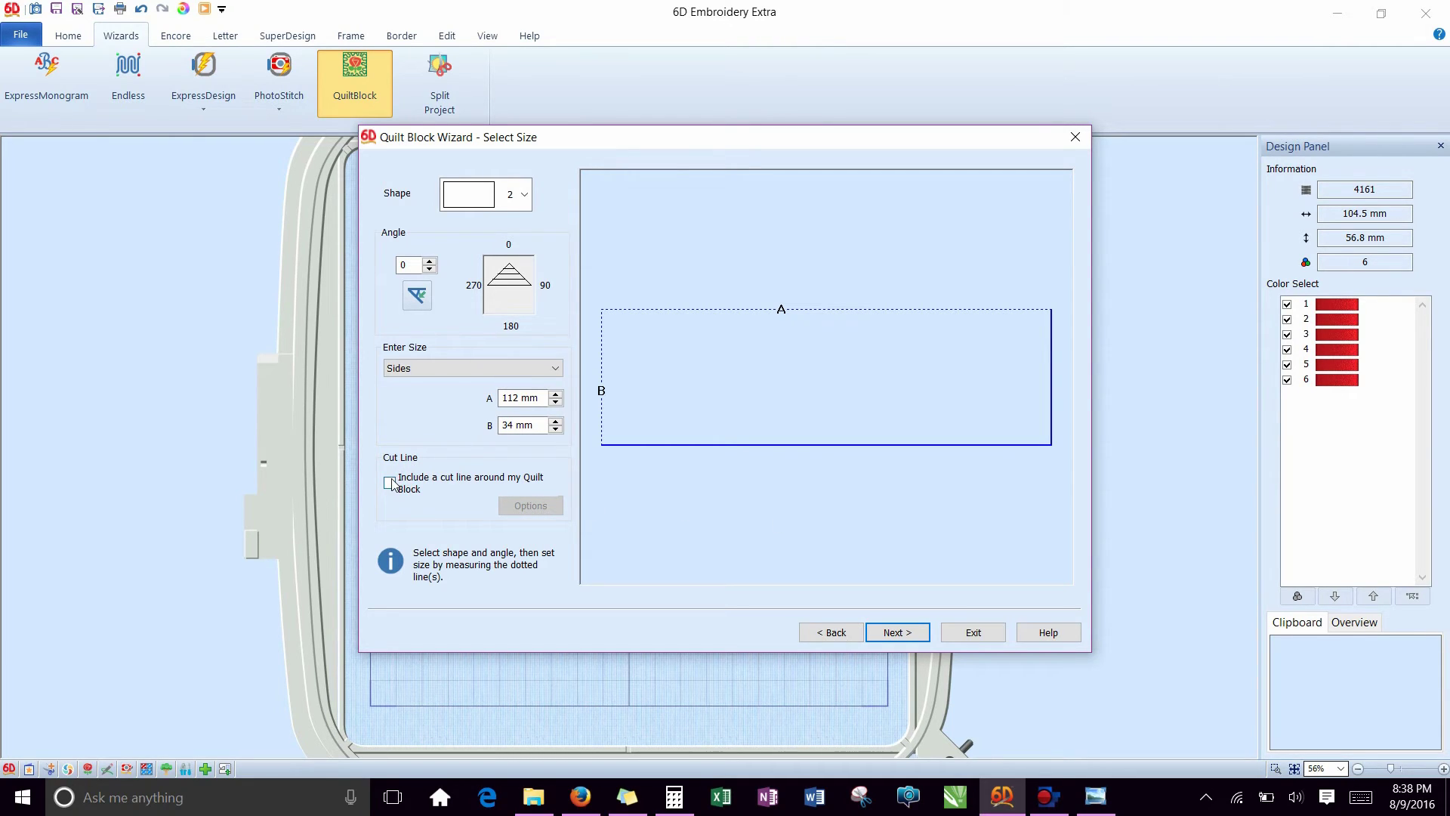
Give the quilt block a crosshatch fill with the gap lowered to 2.0 mm.
left_click(911, 633)
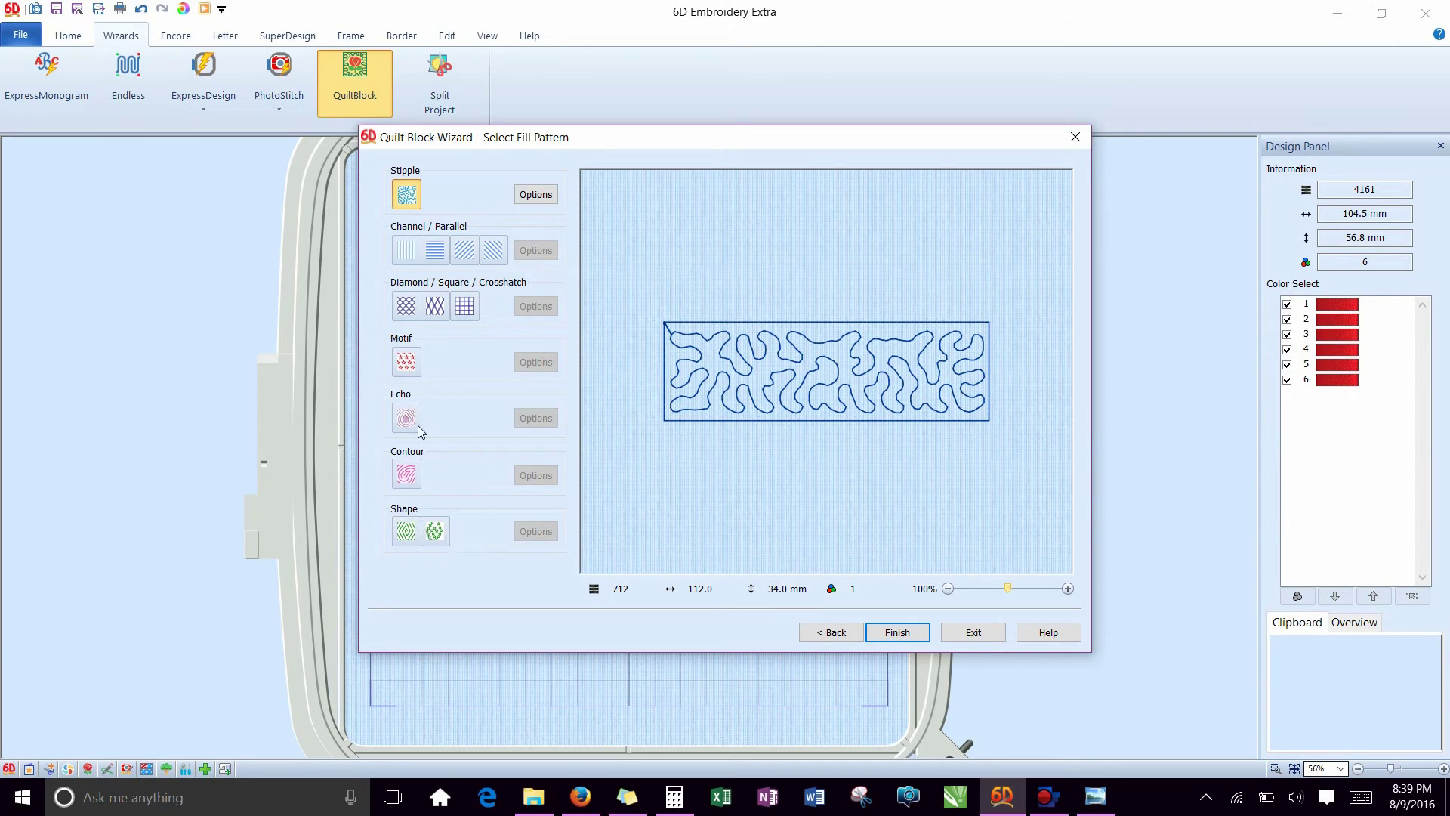
left_click(406, 306)
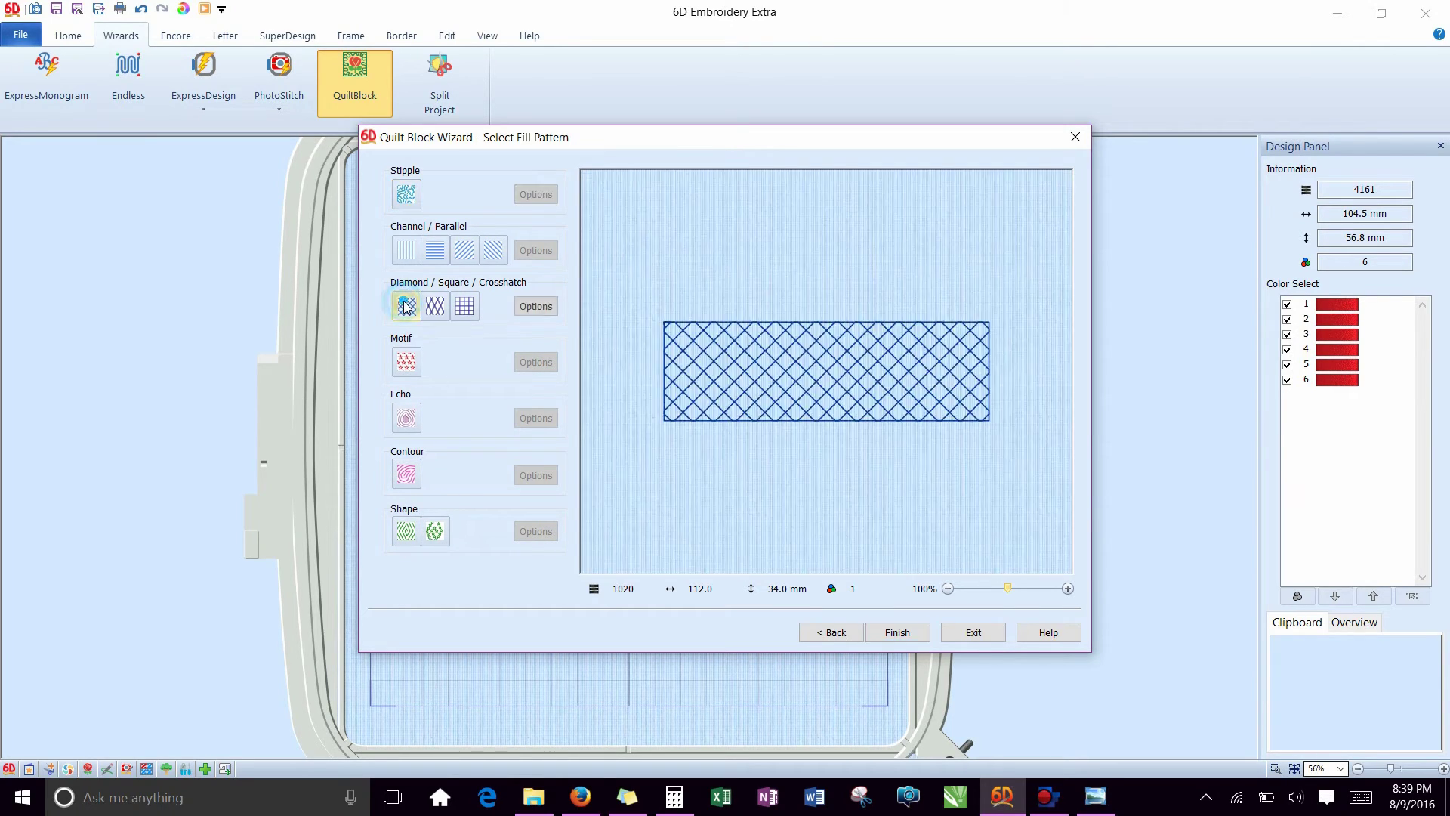
left_click(532, 306)
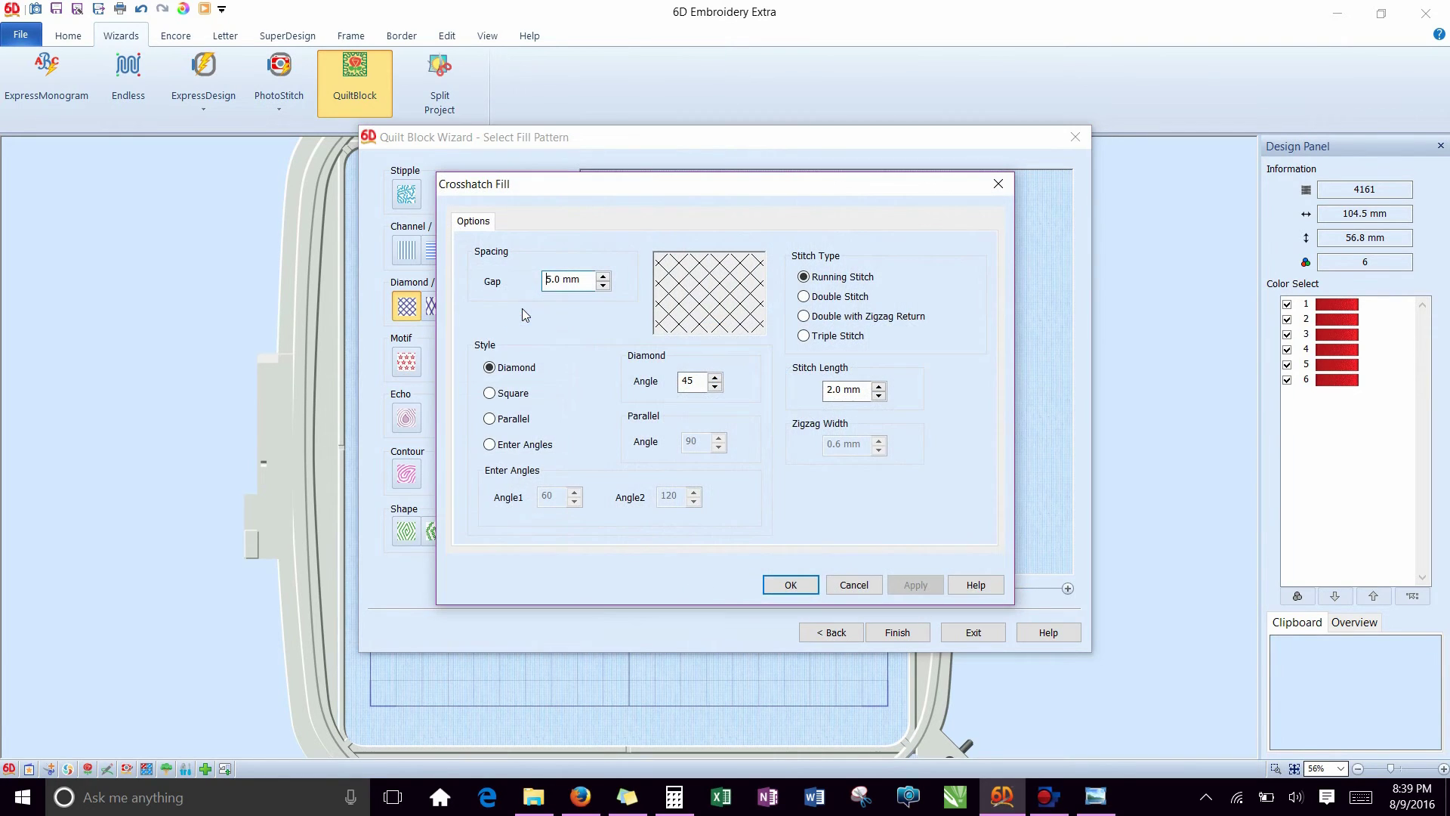
left_click_drag(721, 200, 395, 299)
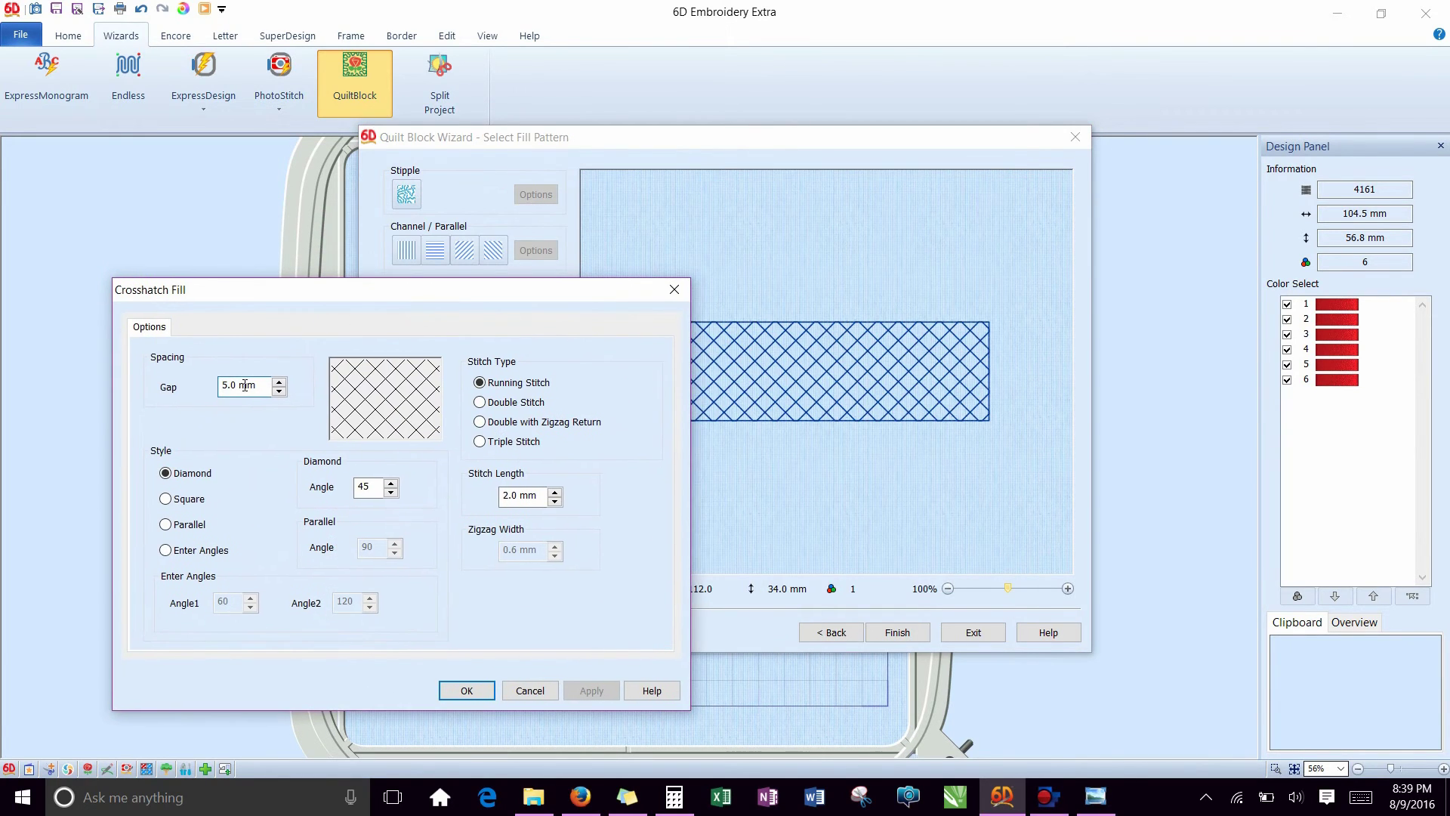
left_click(278, 391)
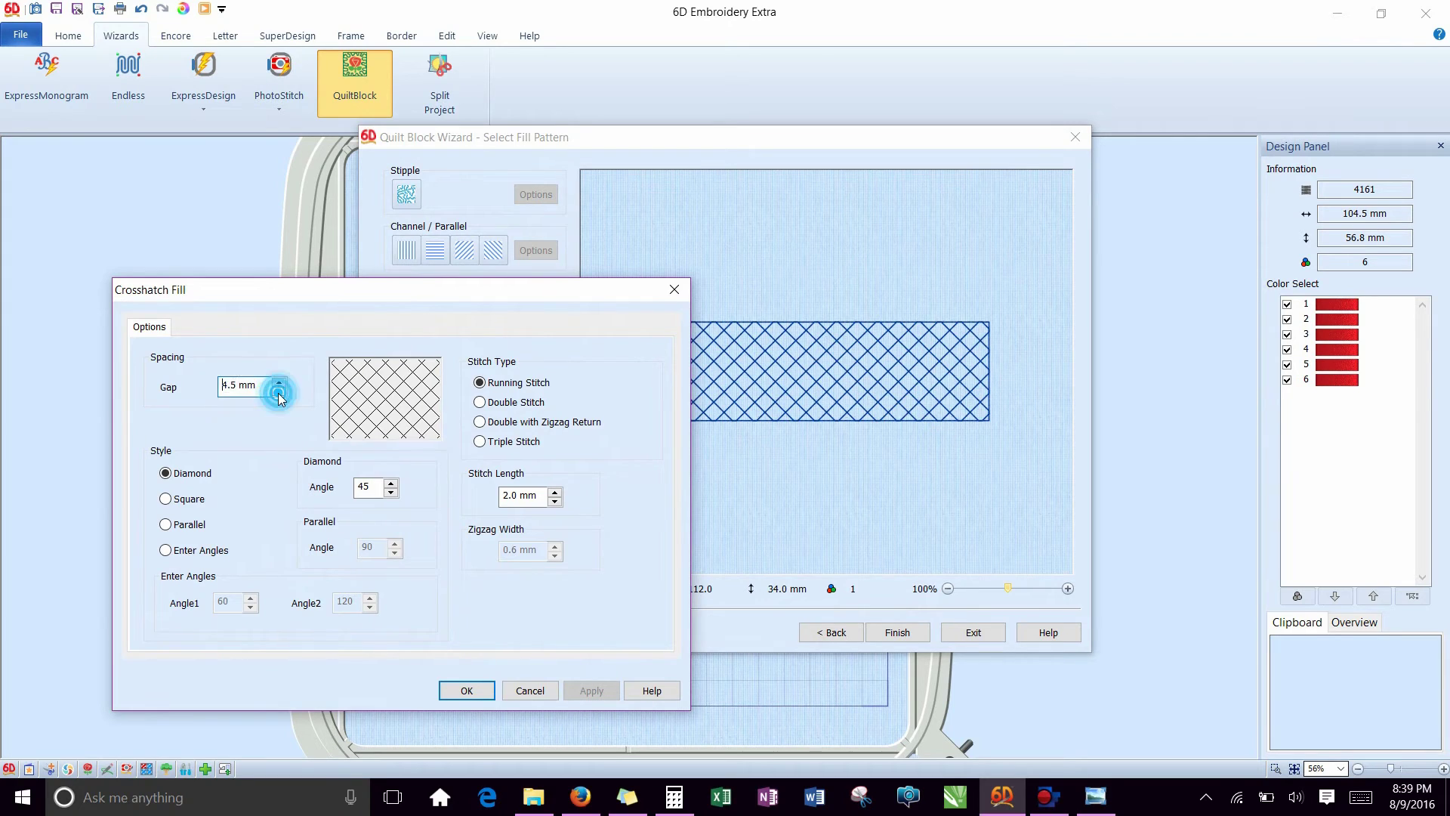
left_click(279, 391)
left_click(279, 391)
left_click(278, 392)
left_click(279, 391)
left_click(279, 391)
left_click(279, 392)
left_click(278, 391)
left_click(279, 391)
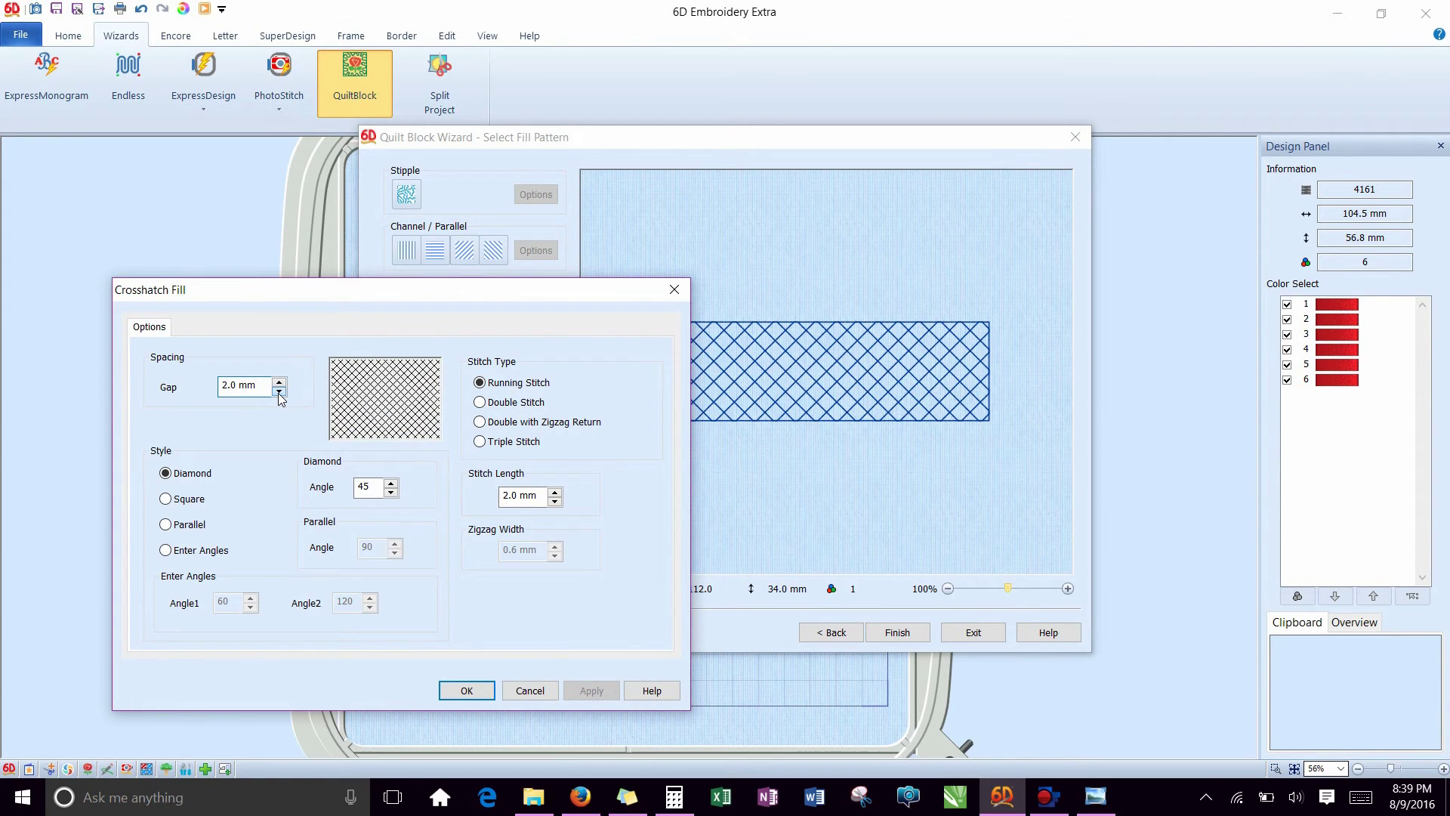
left_click(278, 391)
left_click(466, 690)
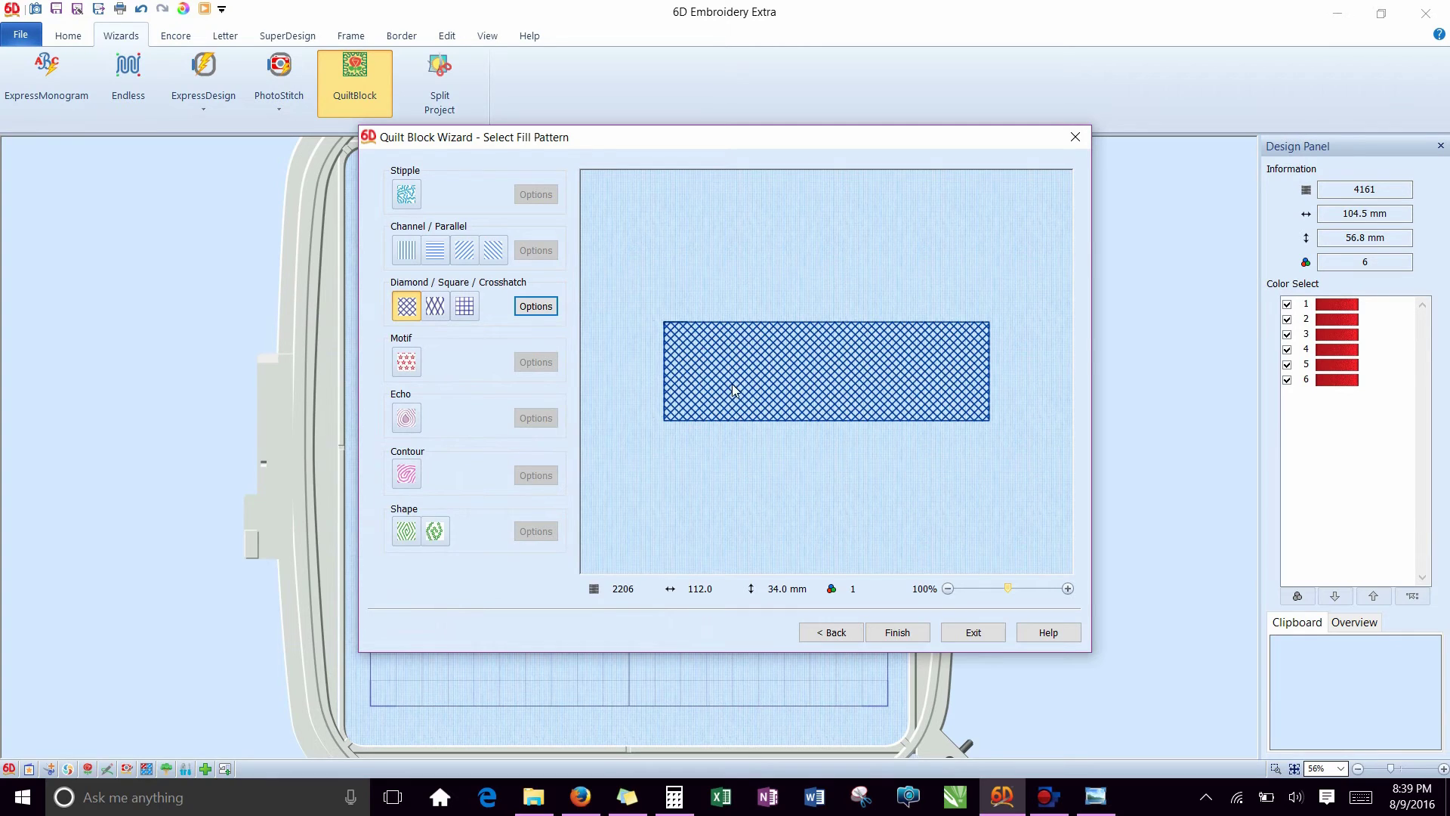
Add the 112 x 34 mm crosshatch block to the hoop and move it up behind TEST.
left_click(899, 632)
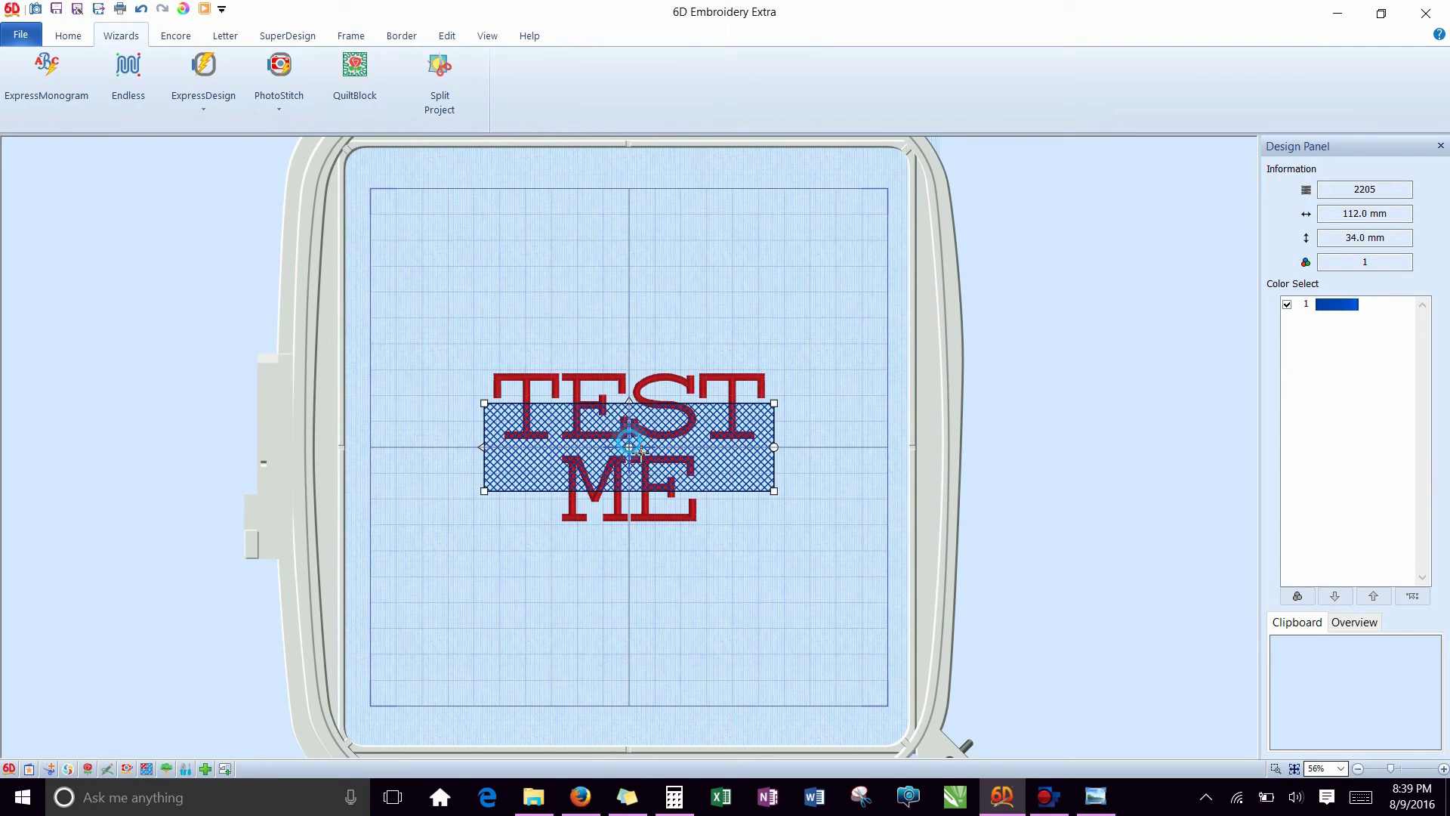
left_click_drag(636, 448, 635, 404)
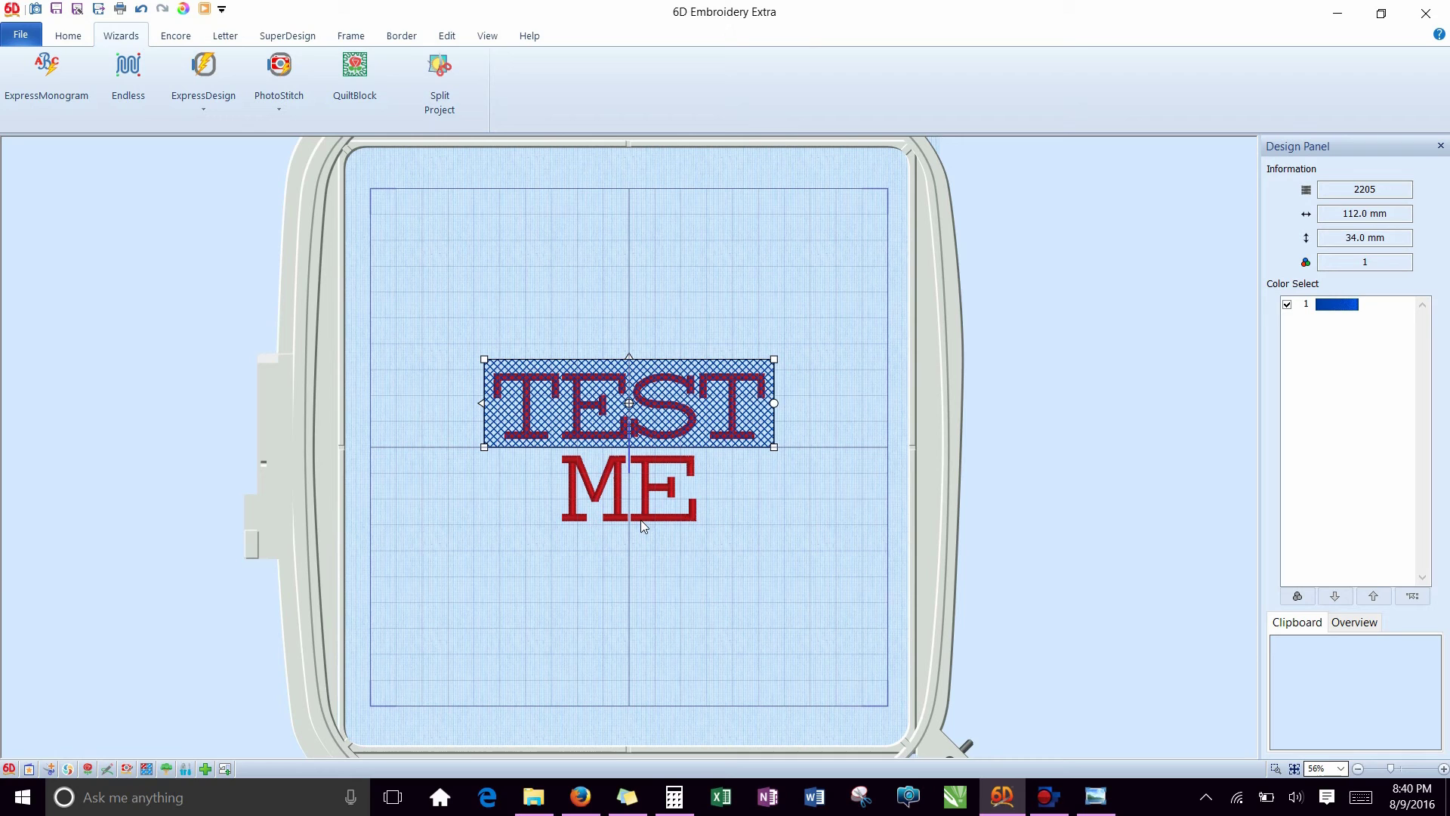
Start a second filled, no-inner-shape quilt block sized 58 x 34 mm.
left_click(340, 89)
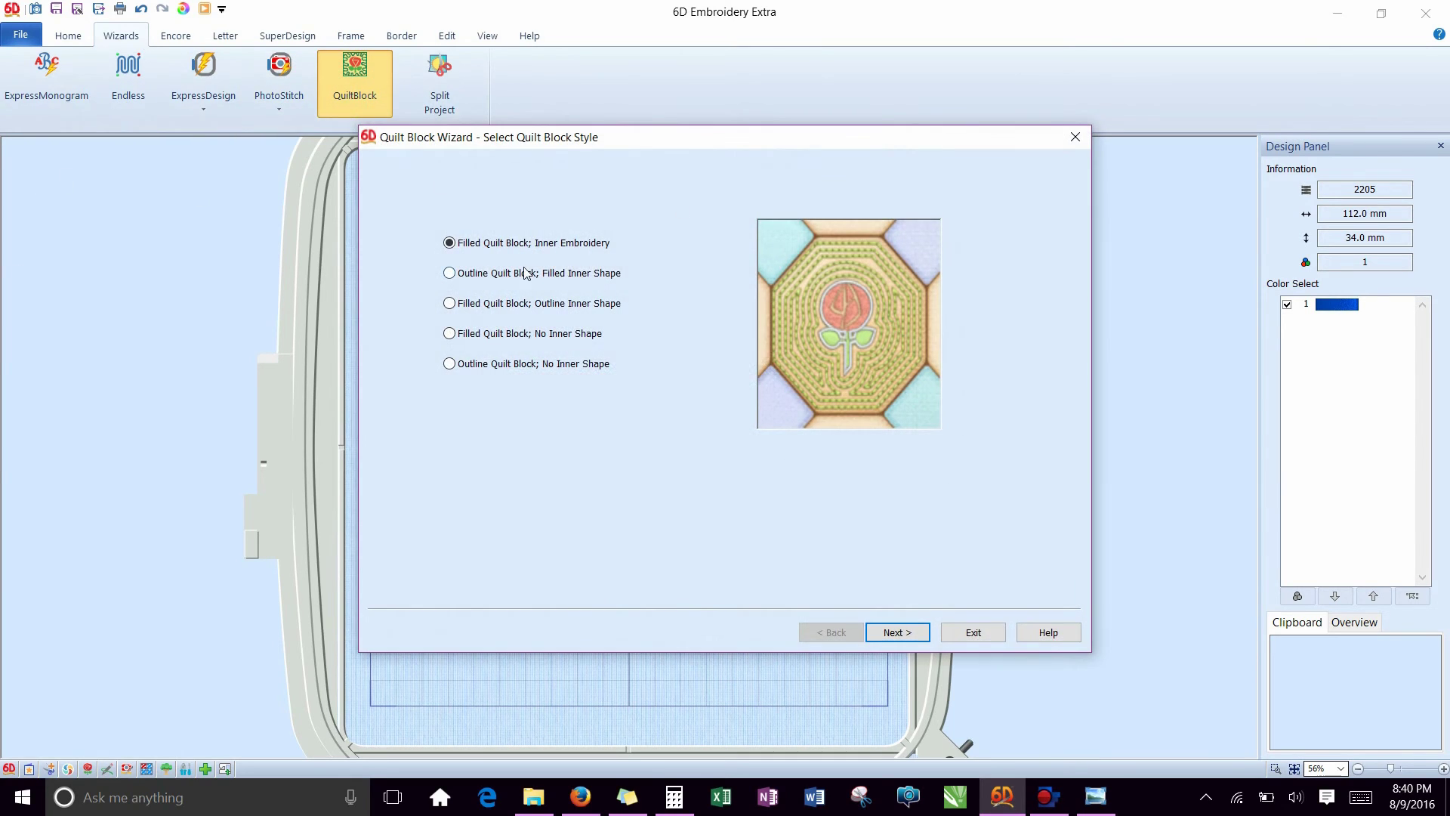
left_click(456, 336)
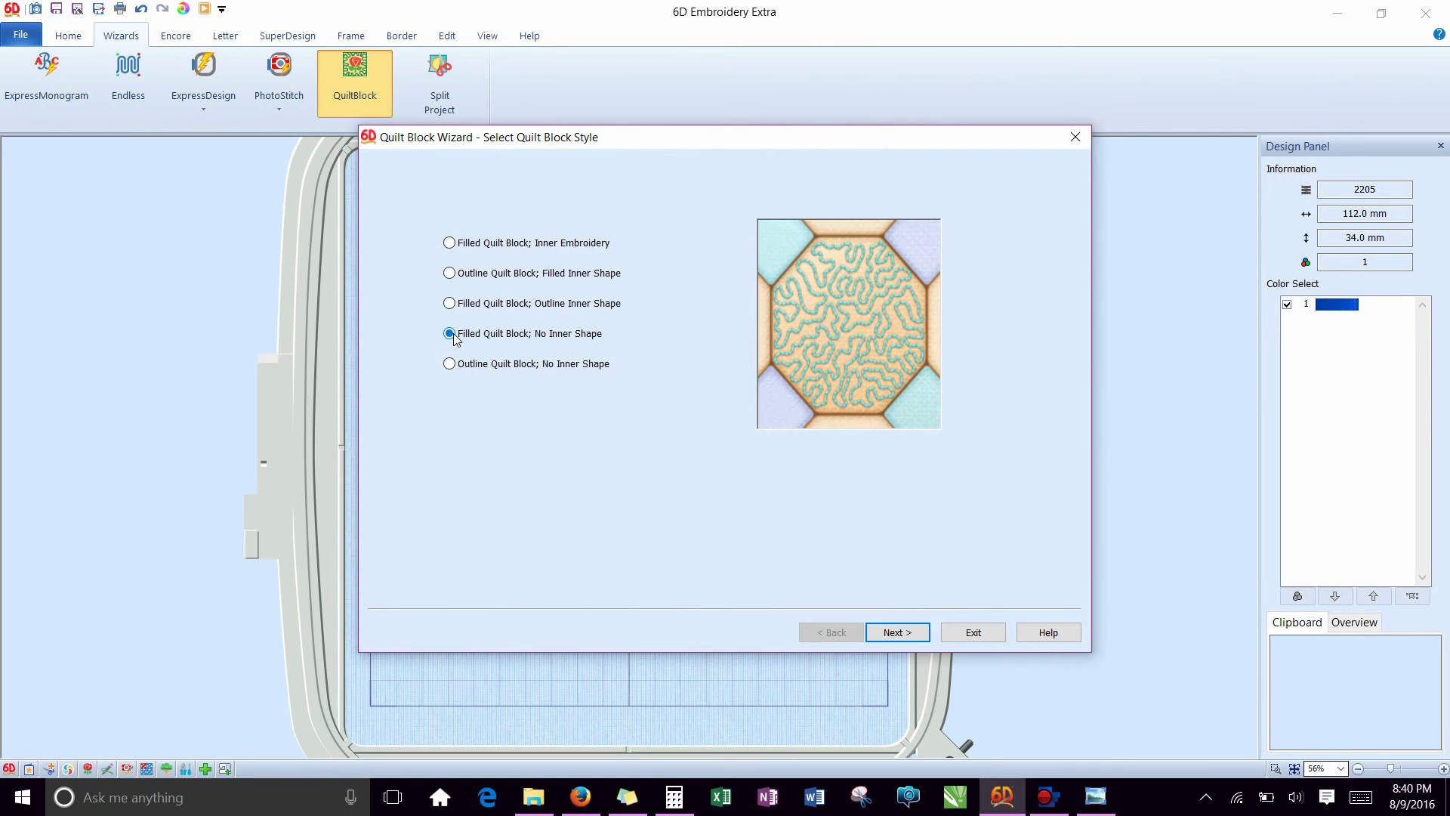
left_click(886, 639)
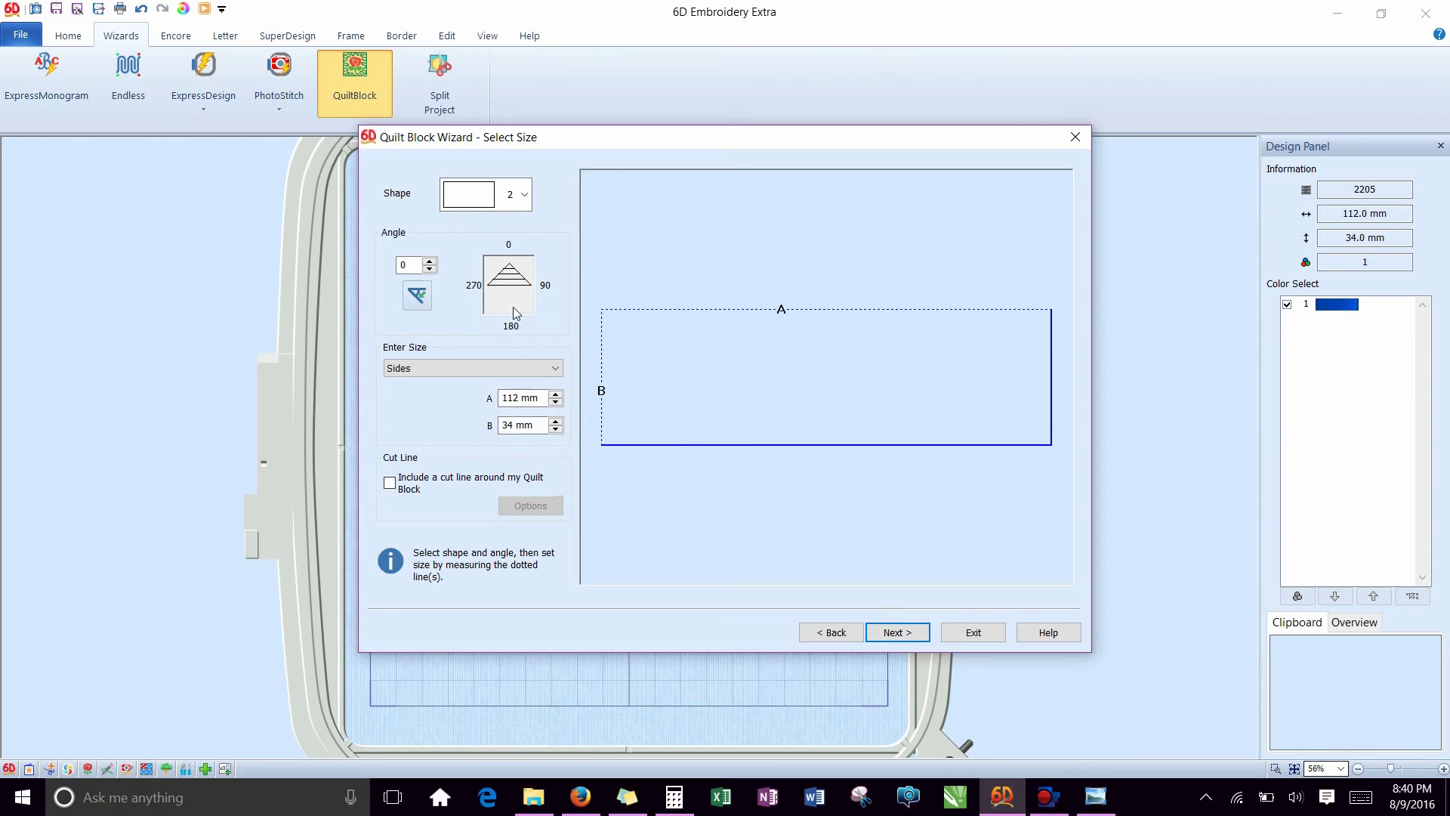
left_click_drag(521, 398, 500, 400)
type("58")
left_click_drag(519, 428, 500, 428)
type("33")
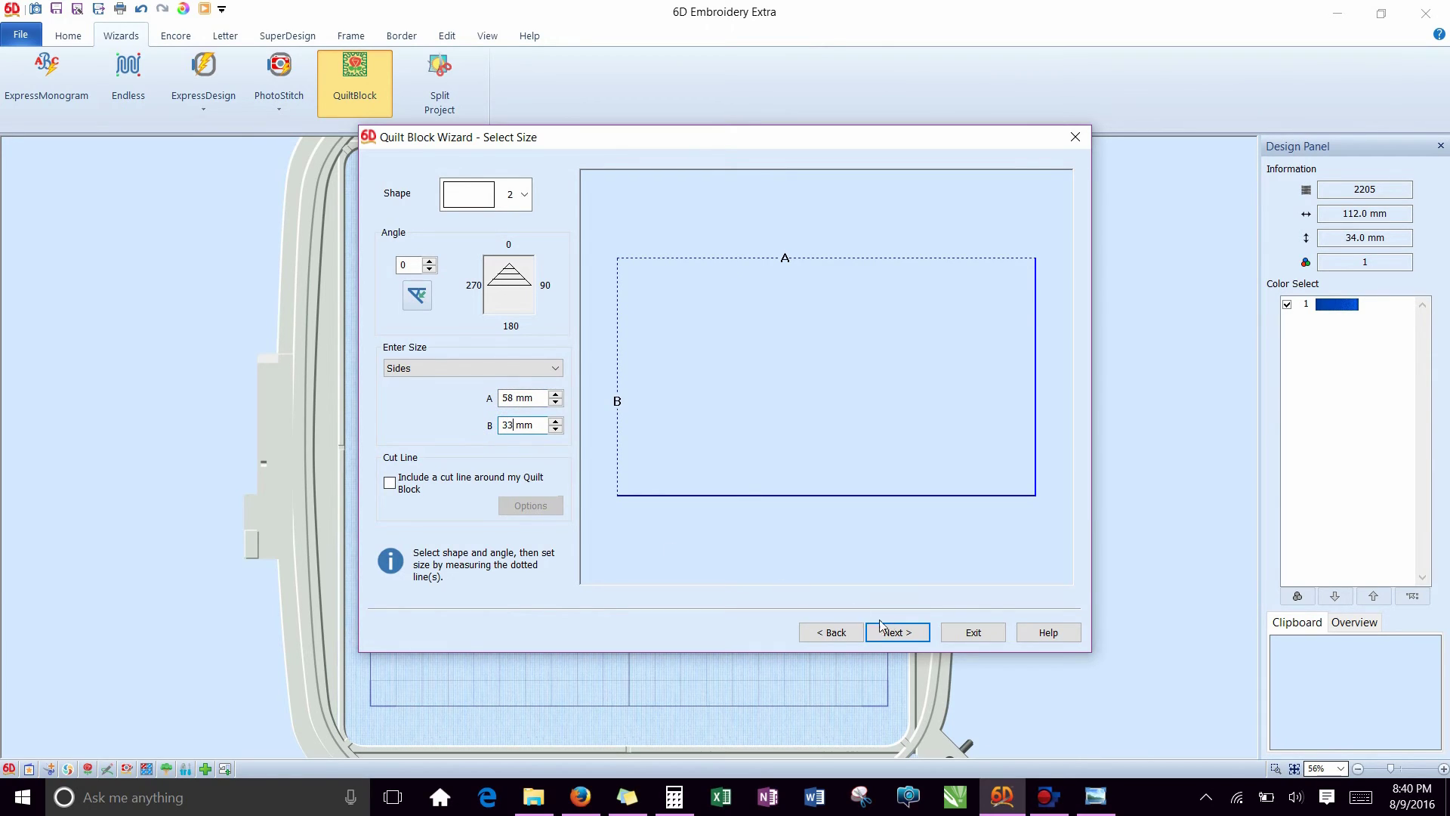
key("BackSpace")
type("4")
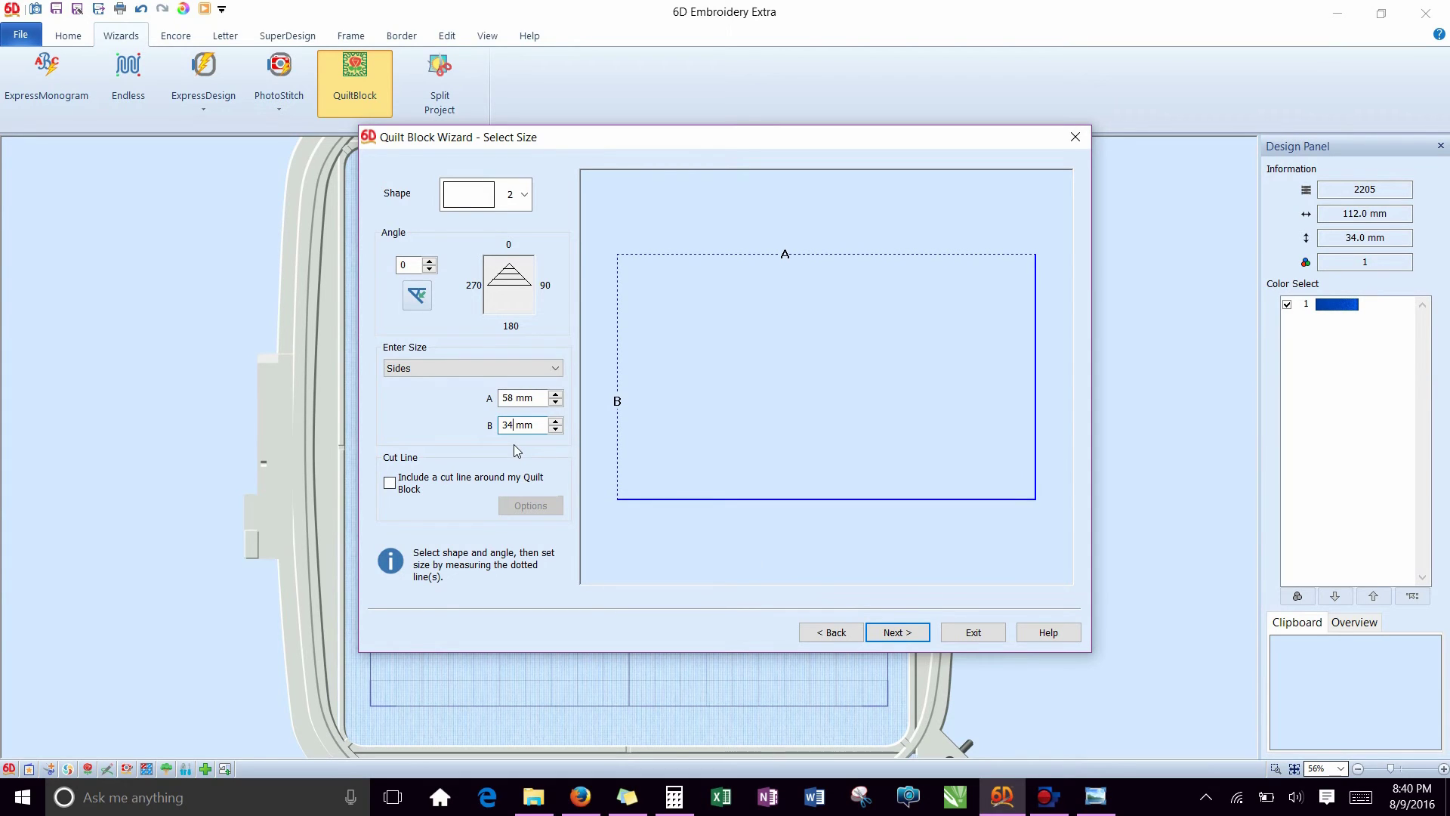
Give the second block a crosshatch fill with a 2 mm gap.
left_click(908, 633)
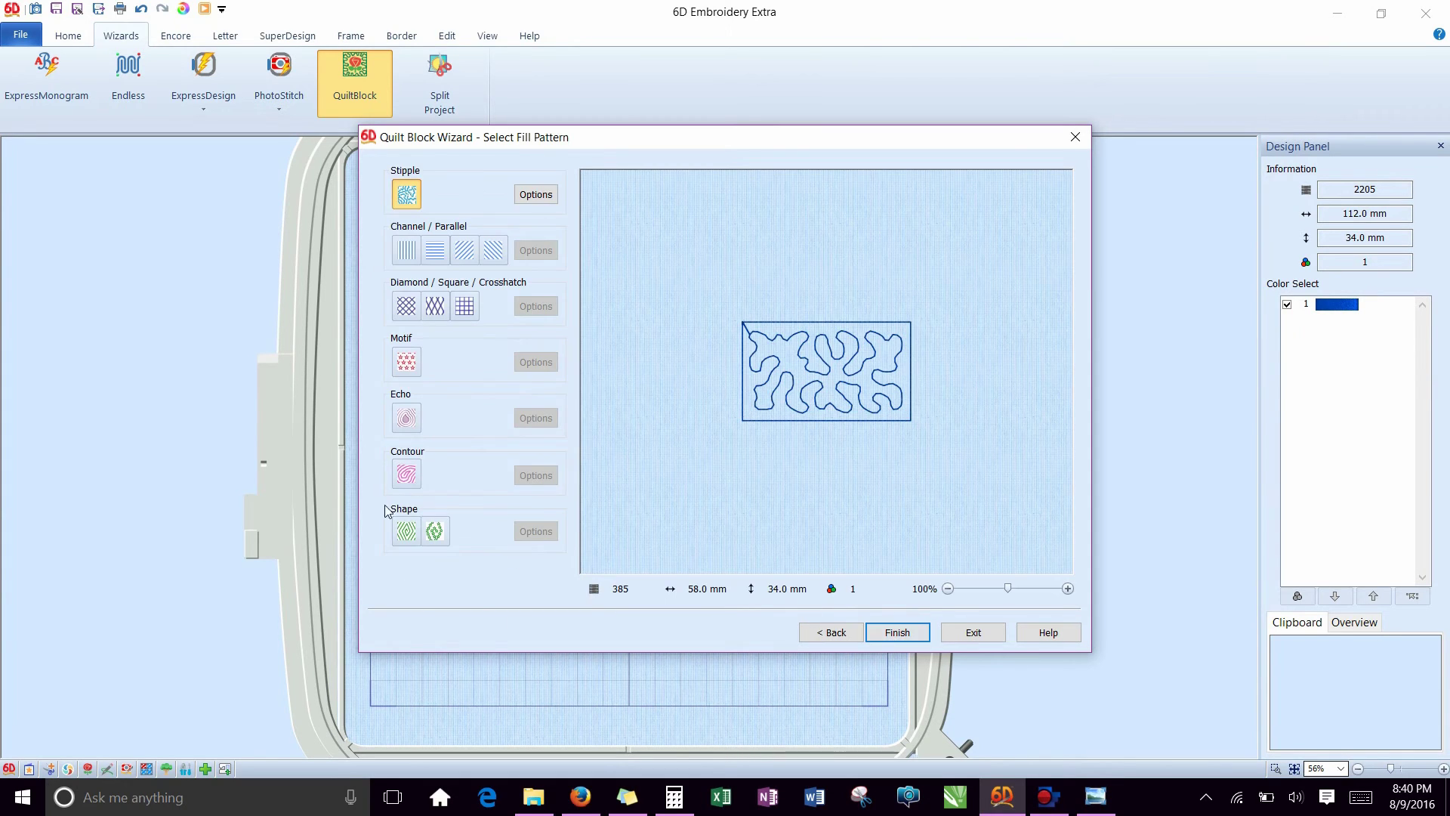
left_click(407, 306)
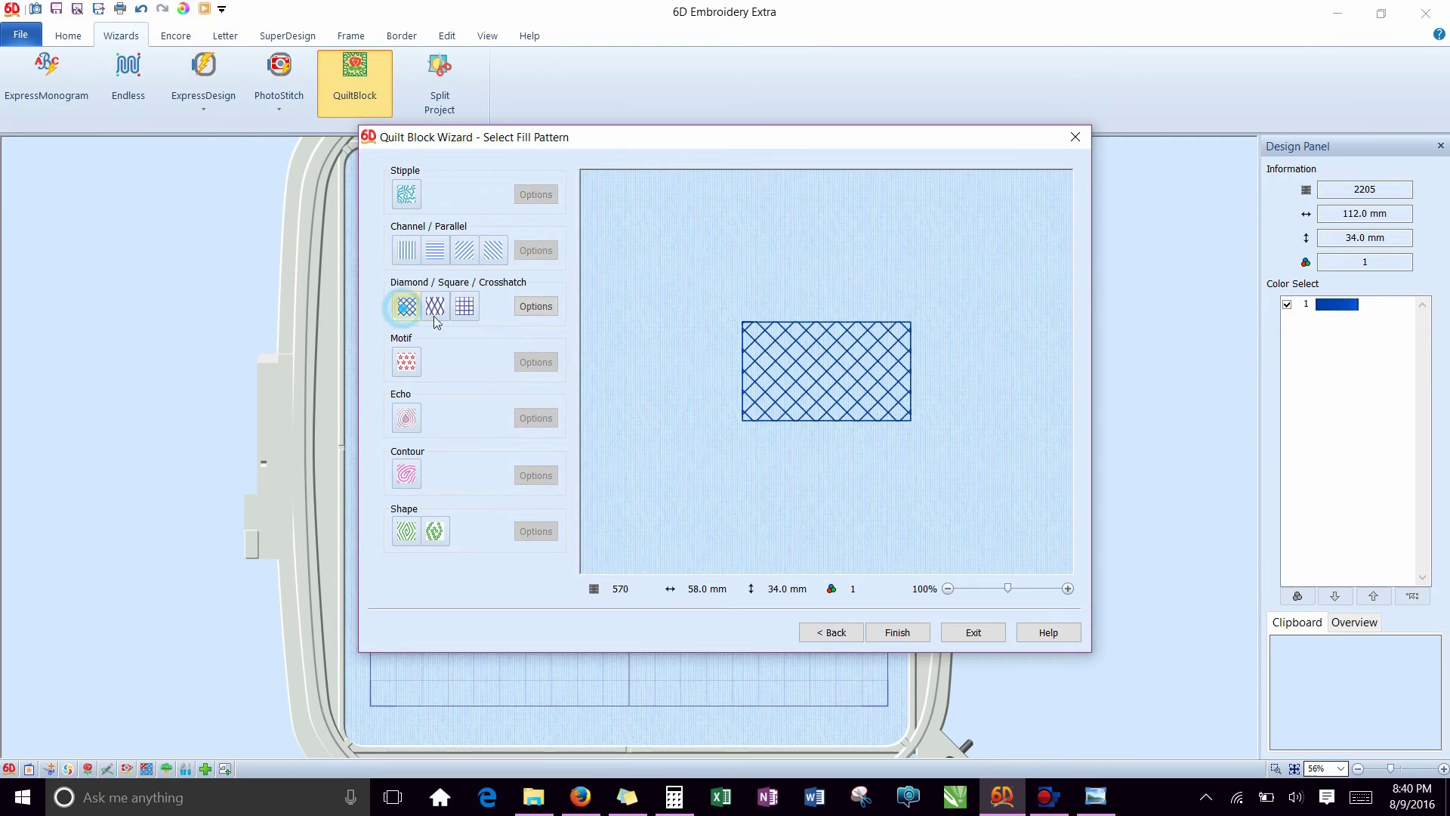
left_click(535, 306)
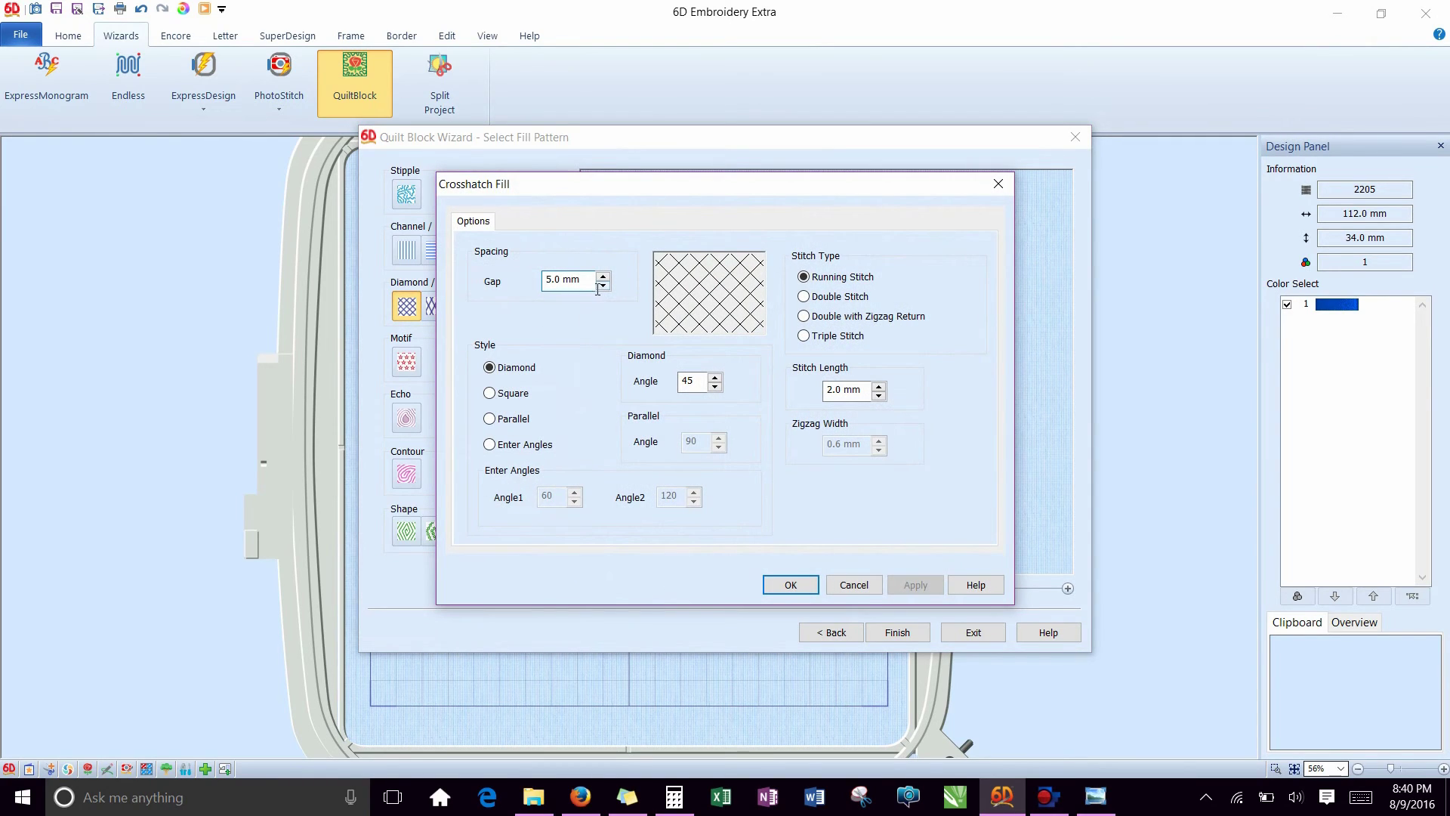
left_click_drag(564, 279, 544, 279)
type("2")
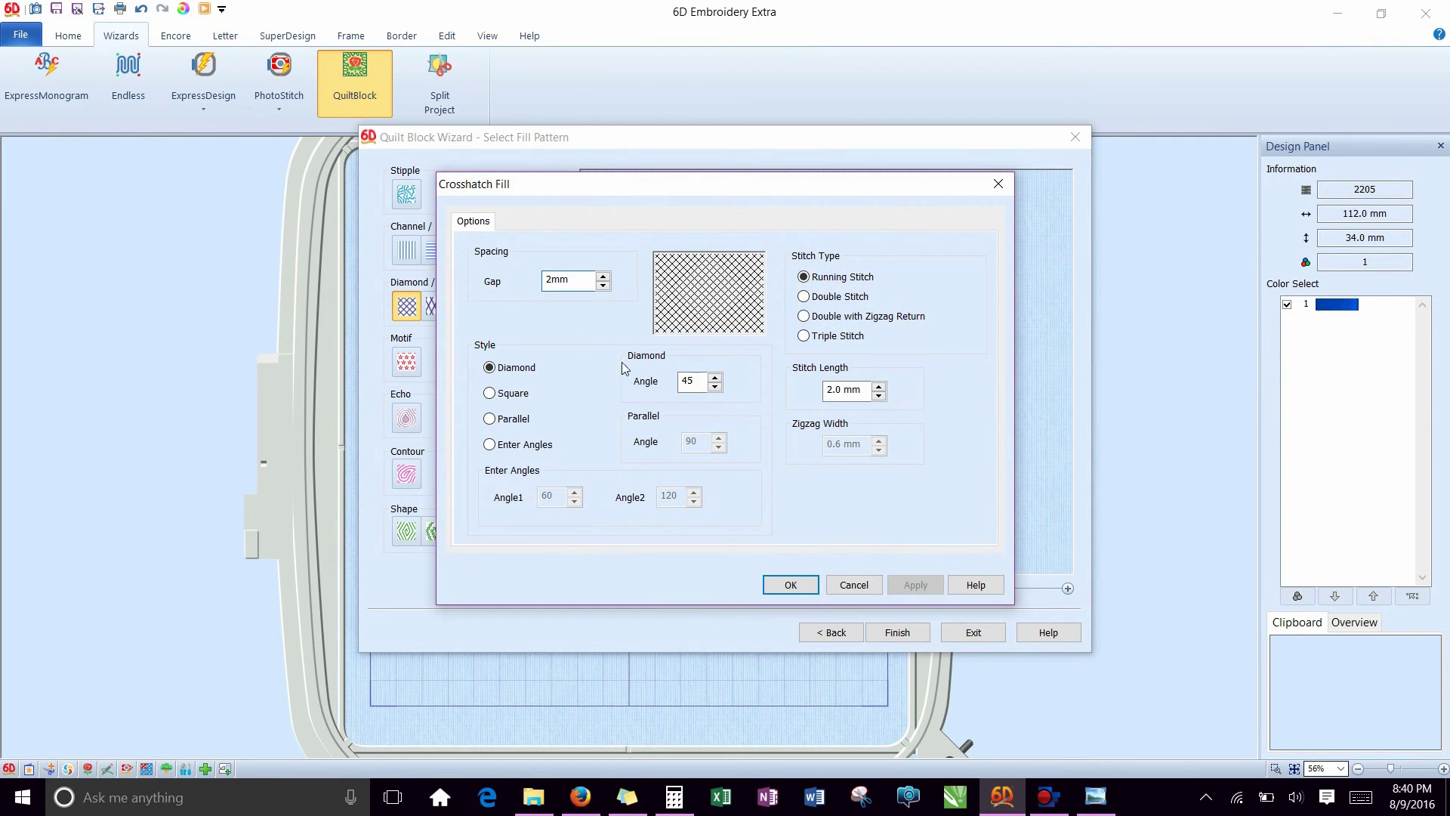
left_click(791, 583)
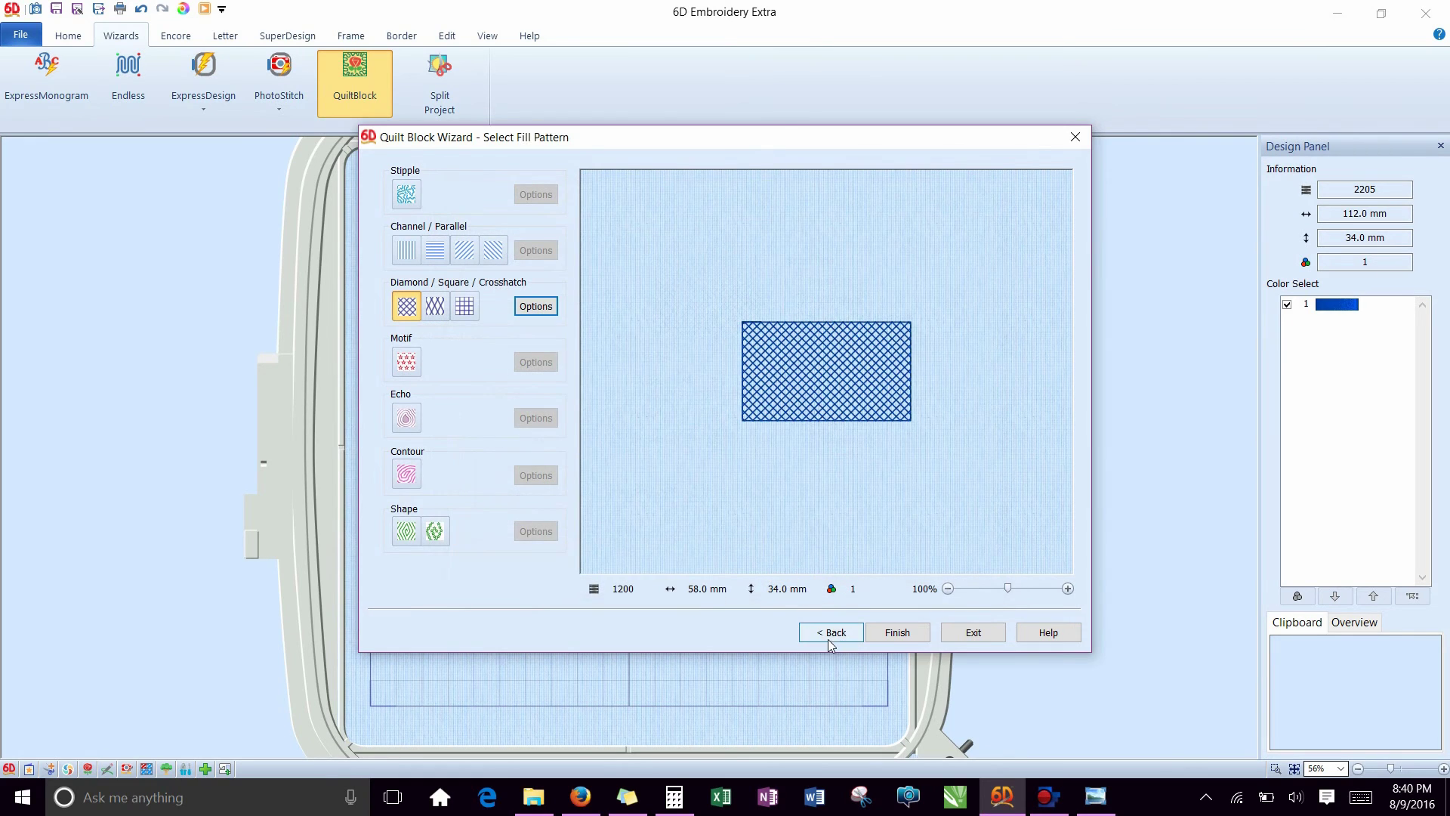
Add the 58 x 34 mm crosshatch block to the design and position it behind ME.
left_click(926, 636)
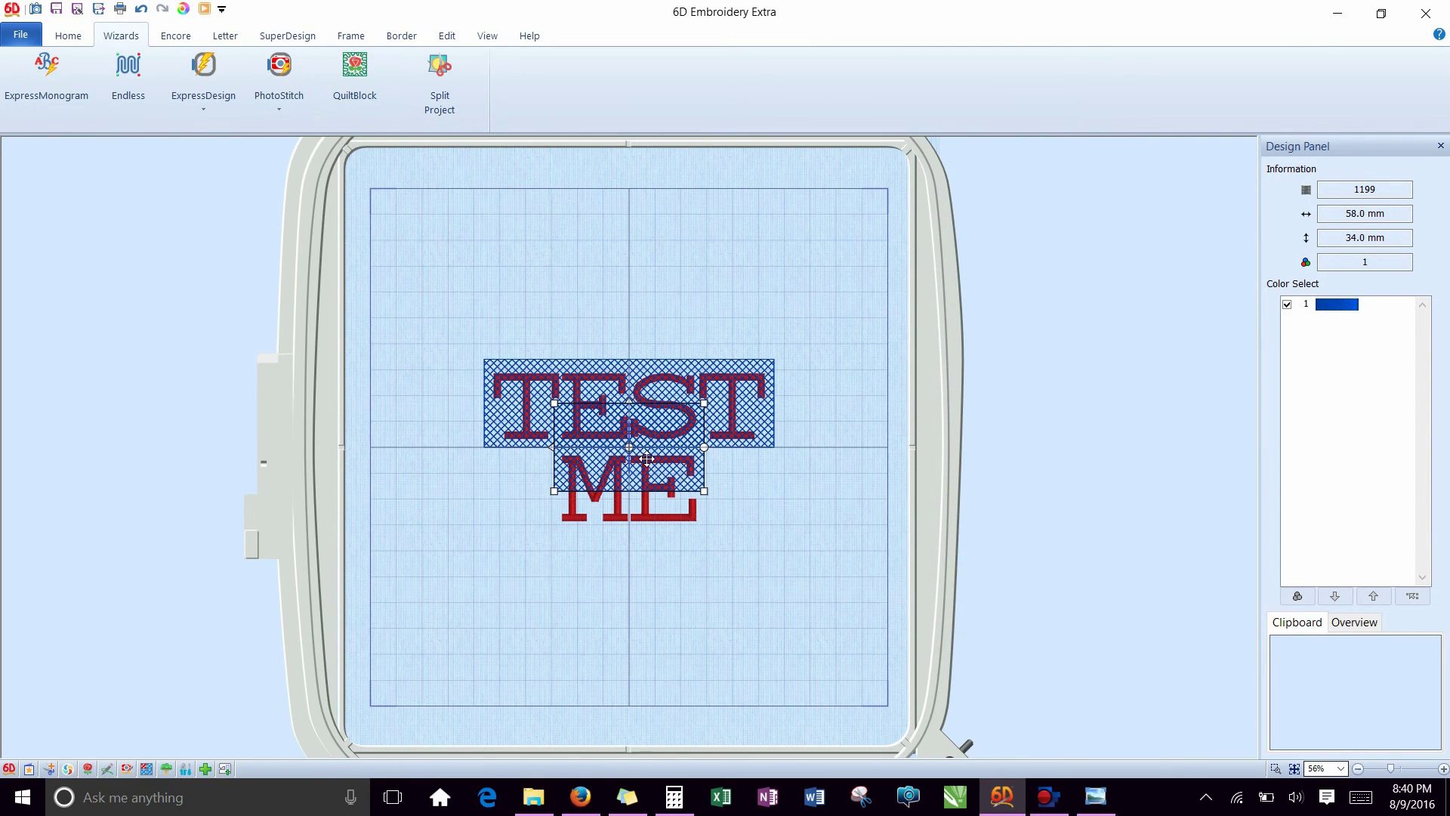
left_click_drag(649, 460, 647, 503)
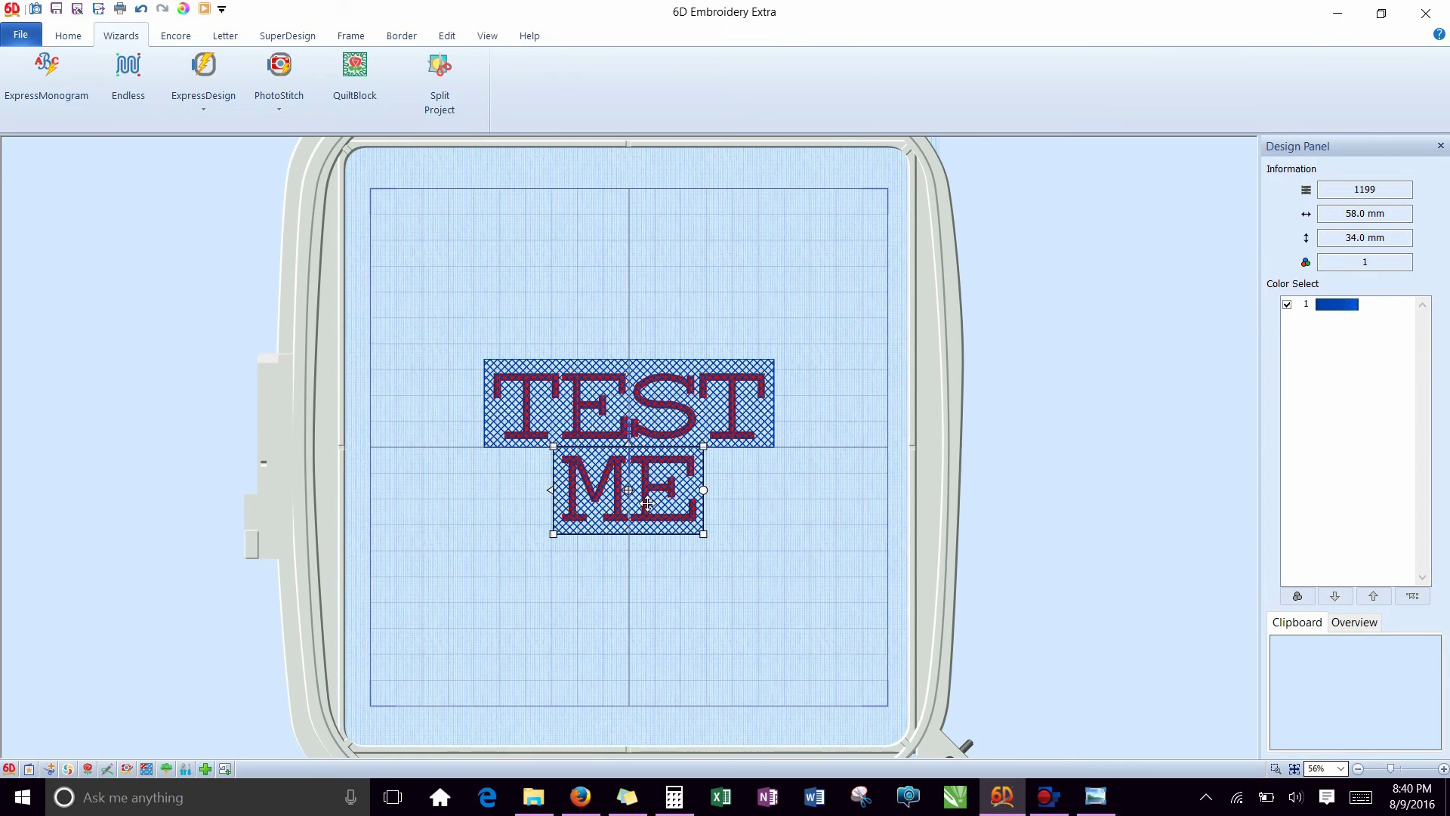
left_click_drag(647, 503, 647, 503)
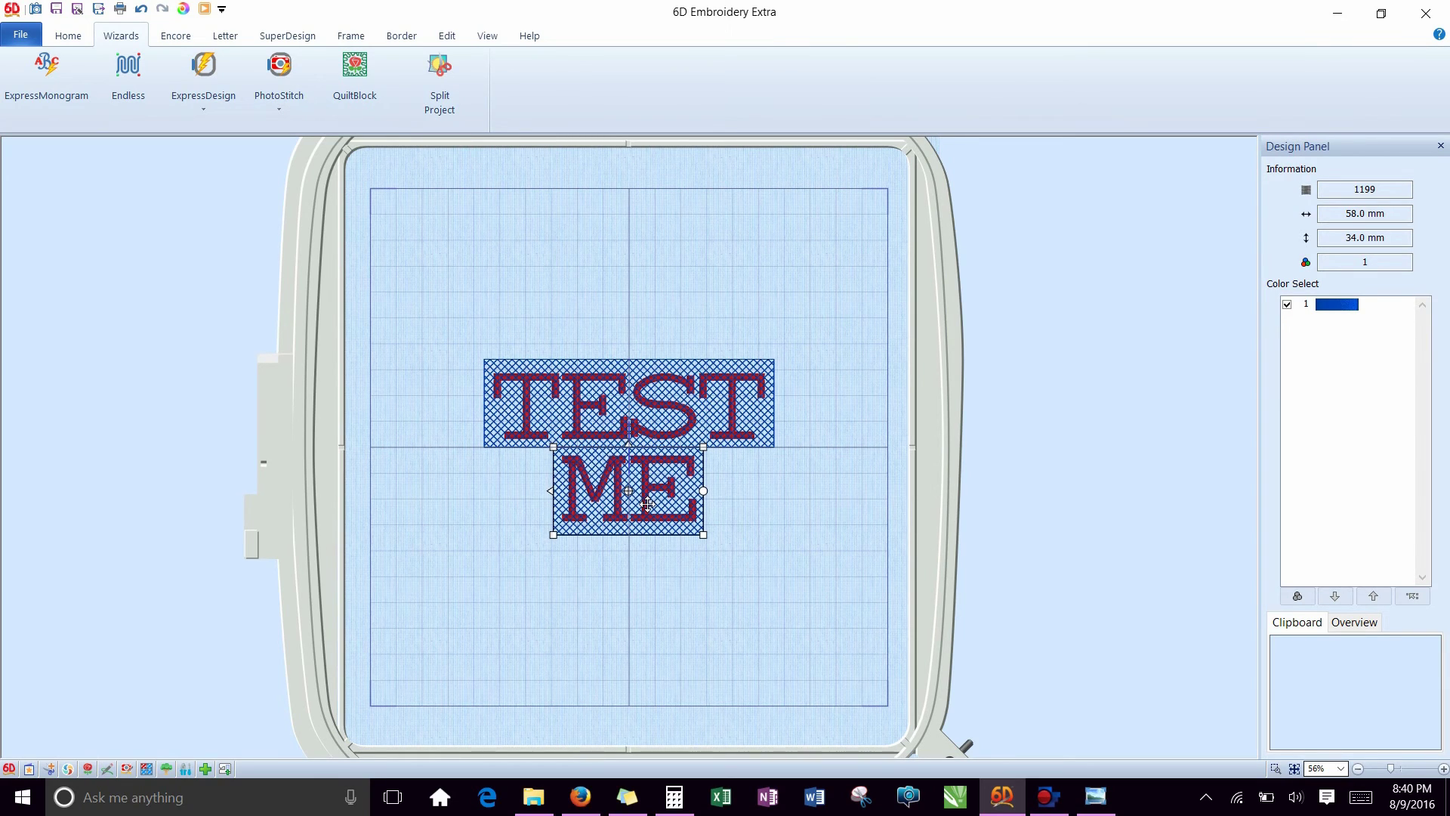
left_click(787, 545)
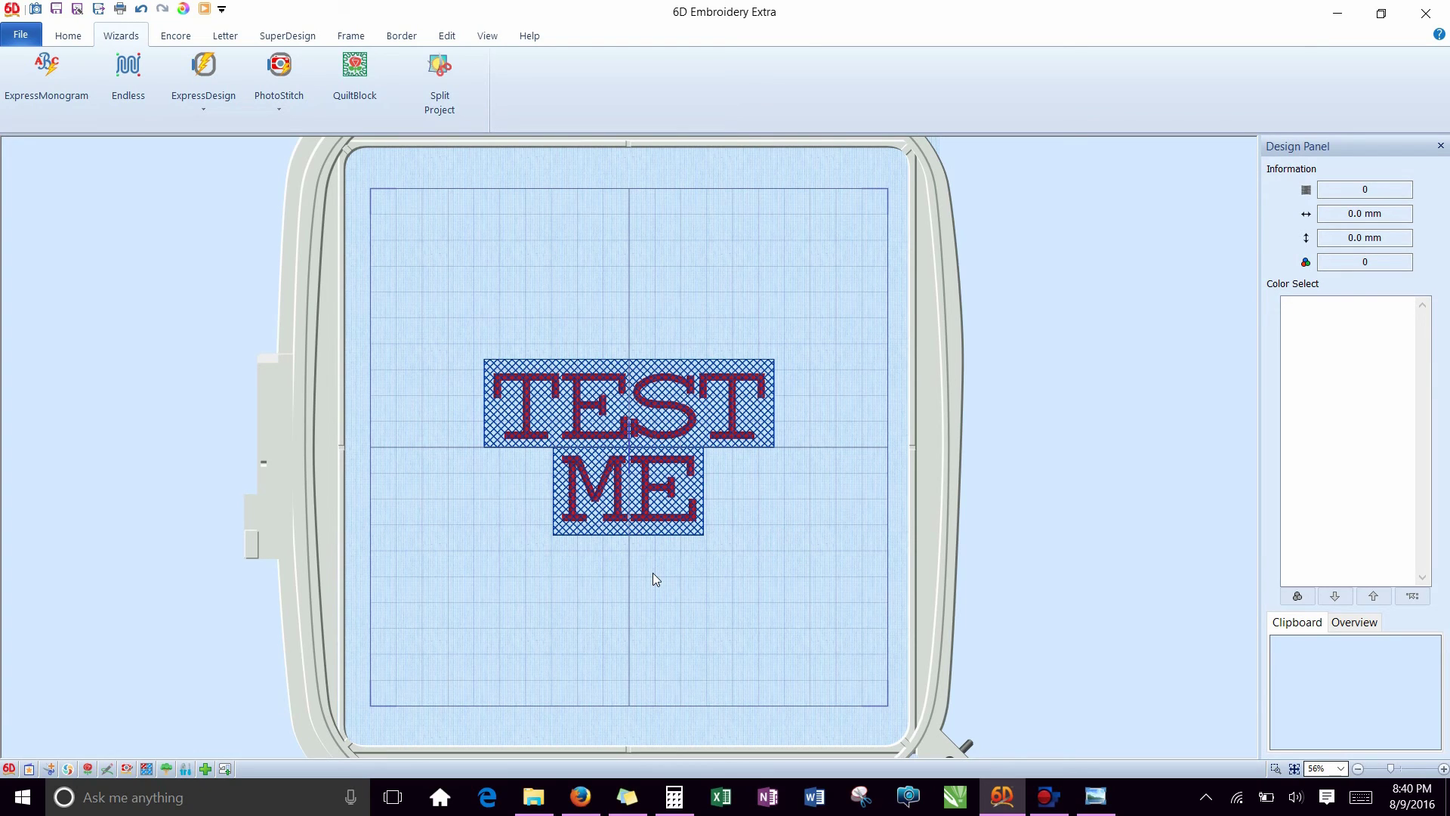
Bring the red TEST ME lettering in front of both crosshatch blocks with Layout Order > Move to Front.
left_click(68, 36)
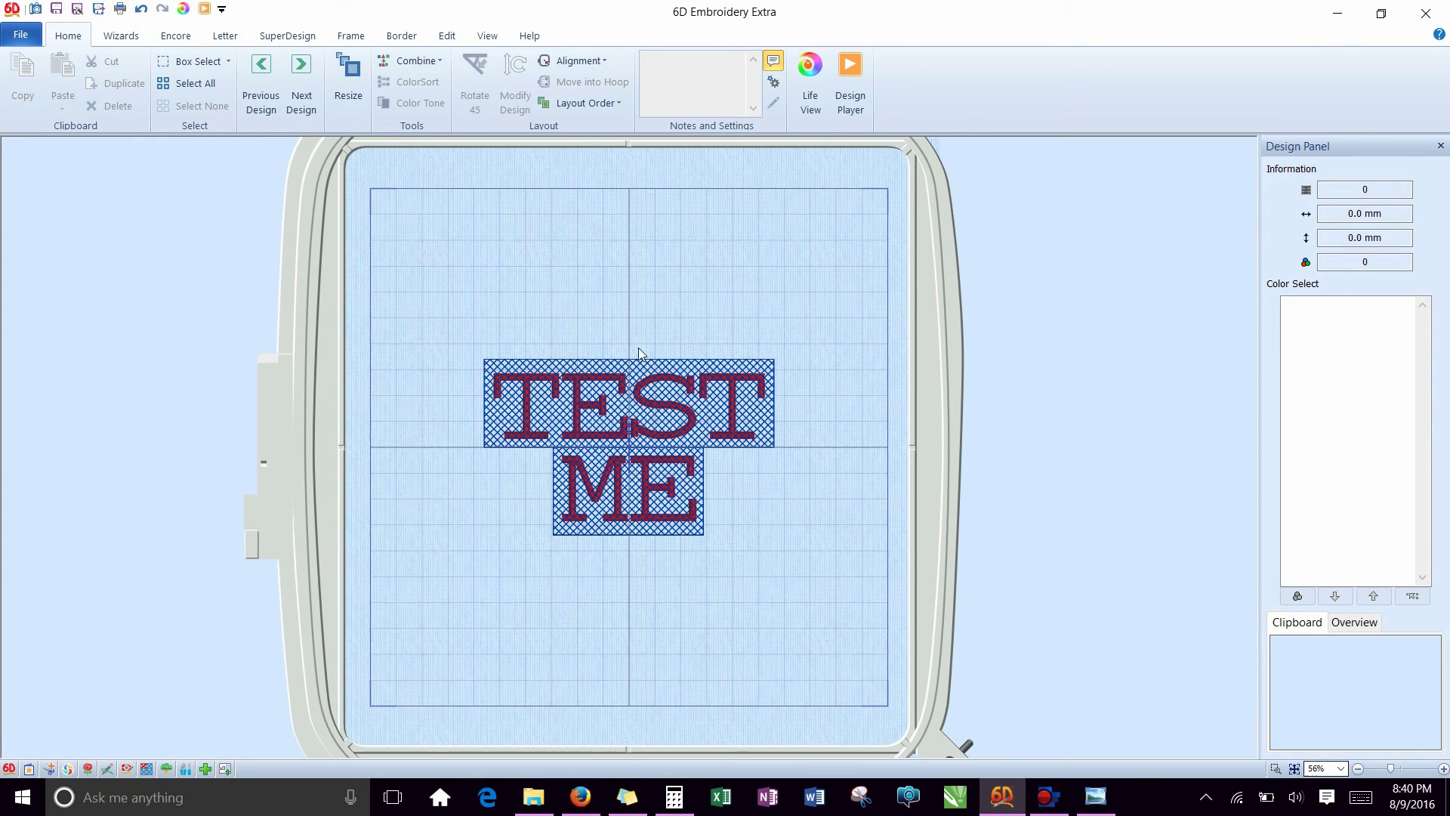
left_click(710, 401)
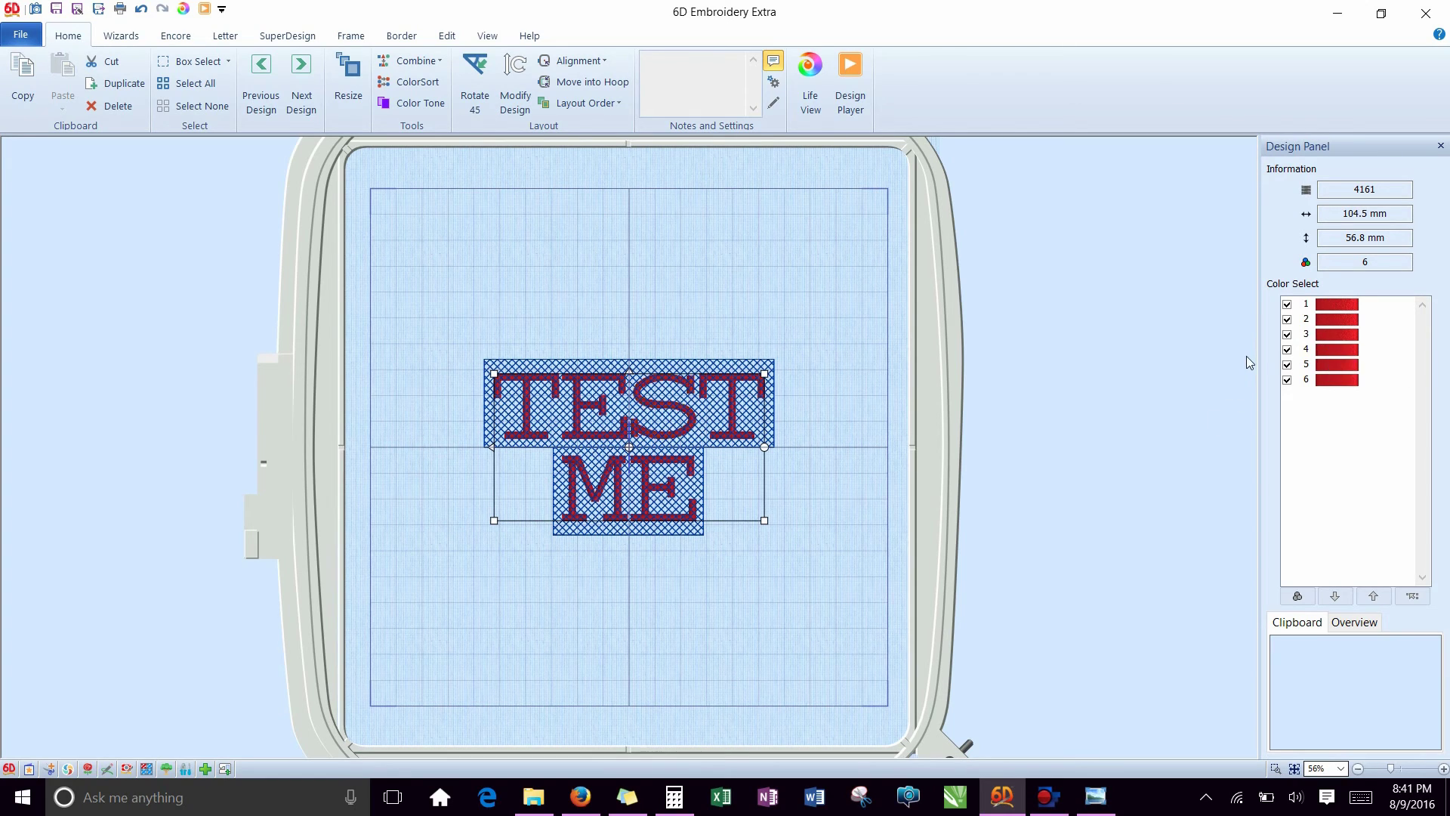
key("Tab")
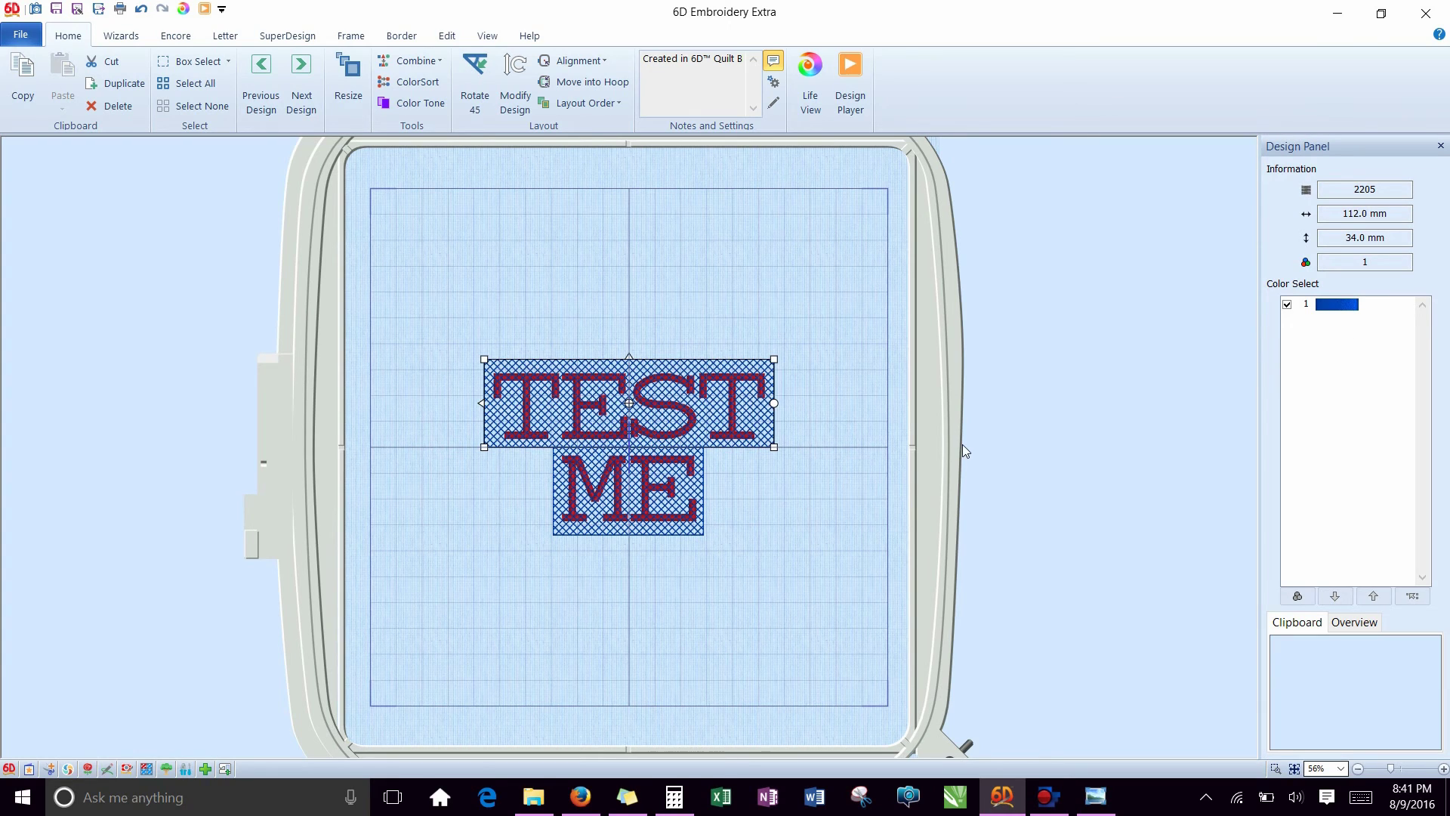
key("Tab")
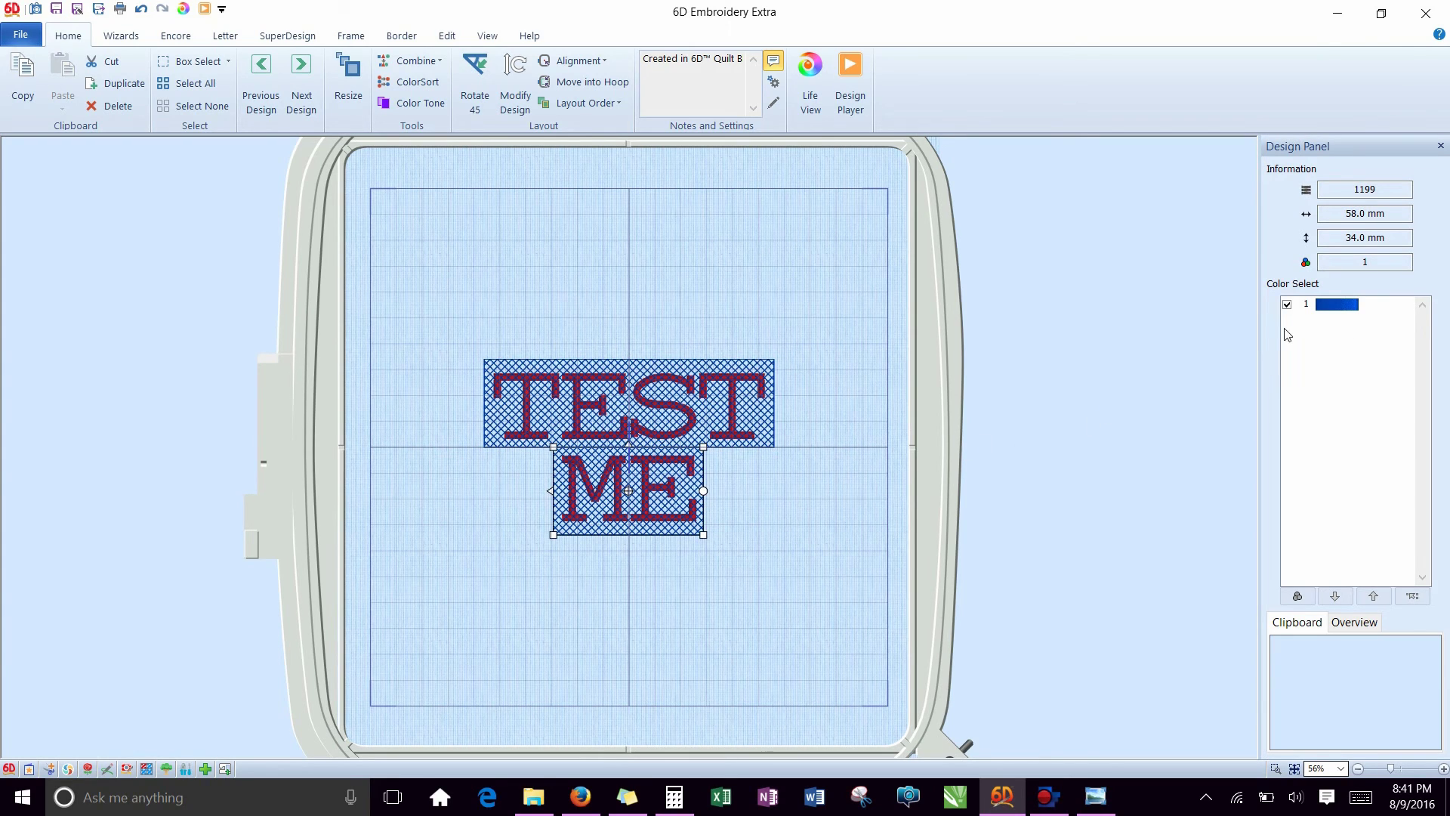
key("Tab")
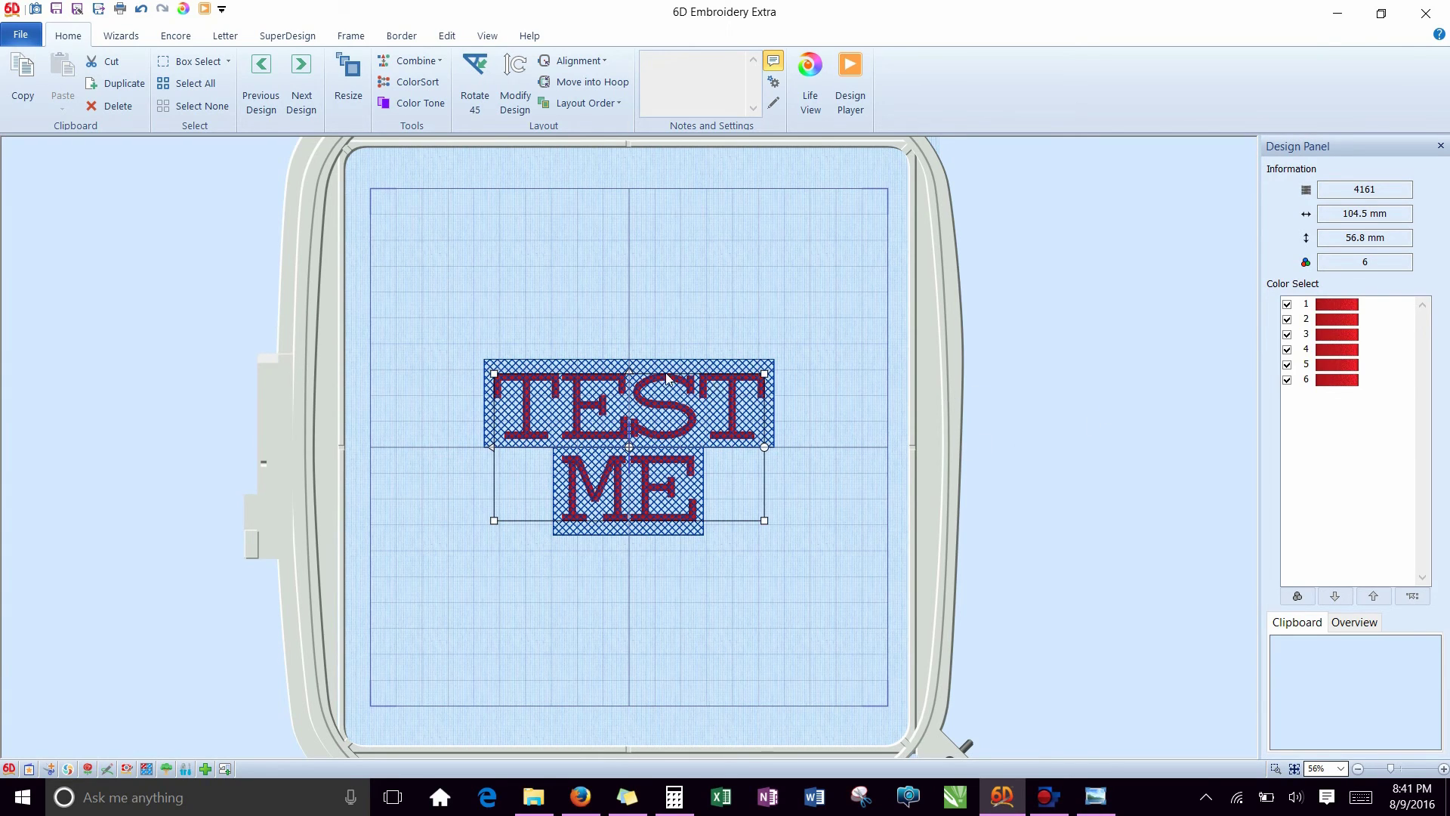
key("Tab")
key("Tab")
left_click(595, 110)
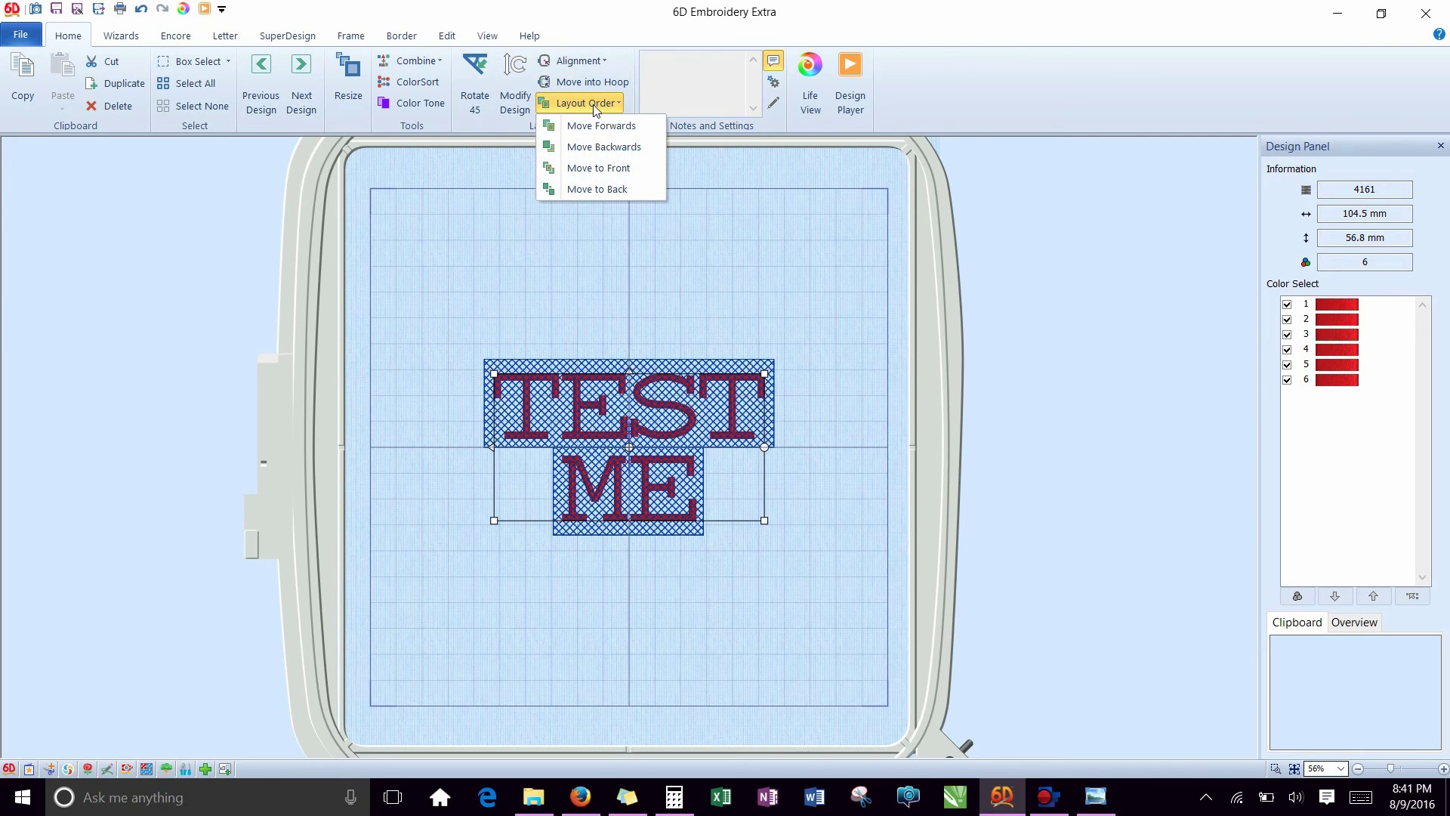
left_click(610, 167)
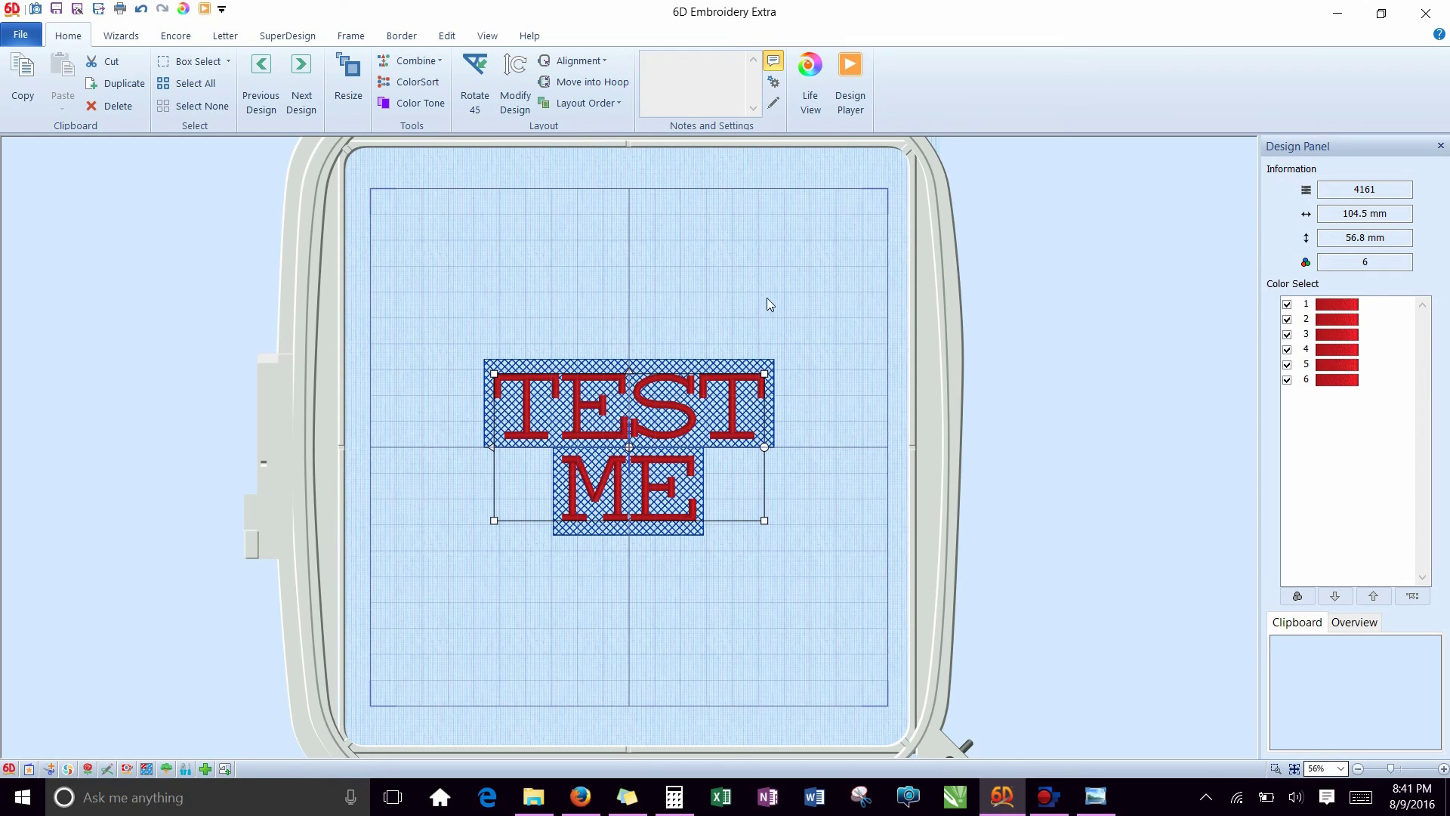
Clear the selection and merge all the designs into one with Combine All.
left_click(864, 311)
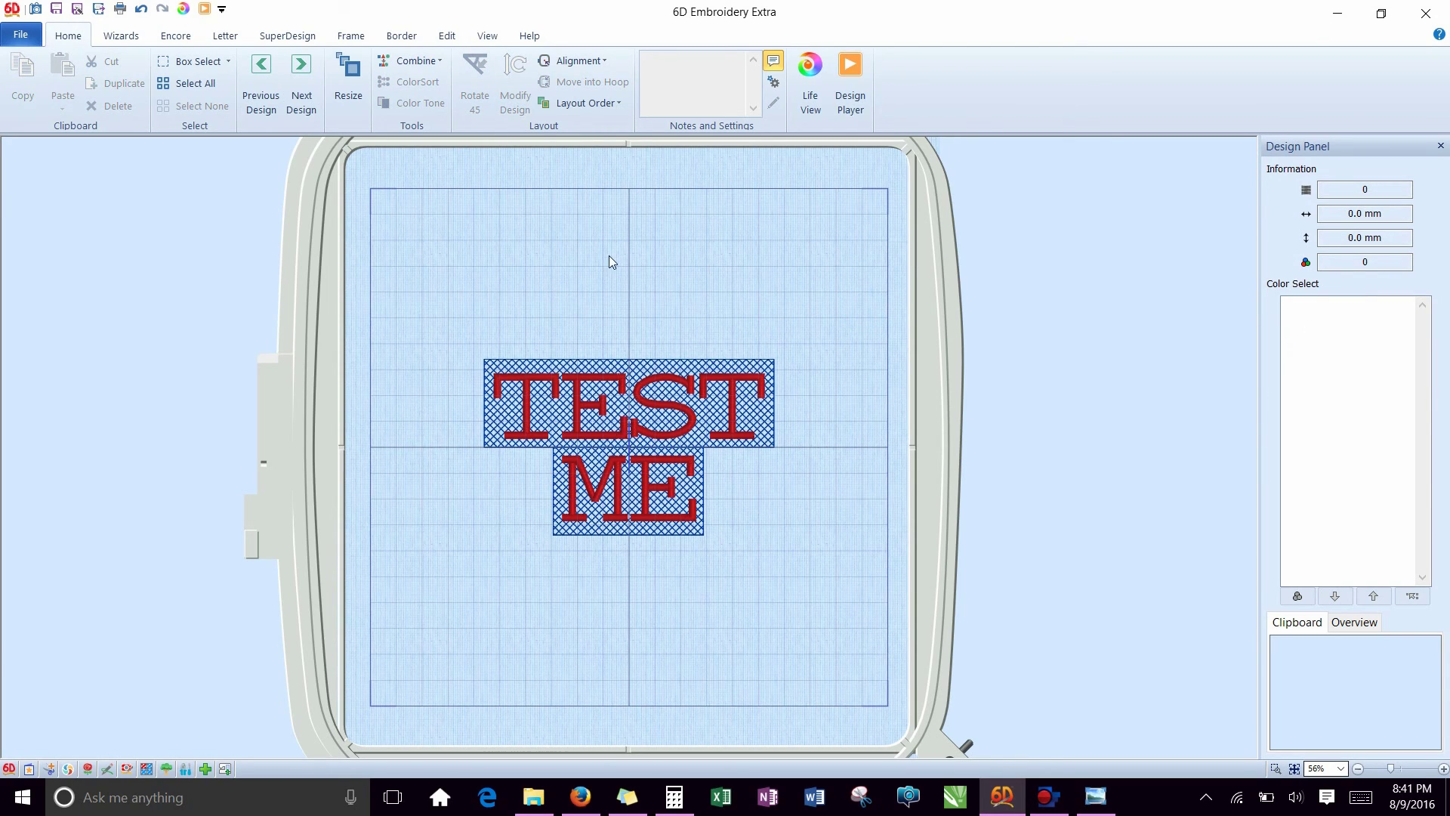
left_click(429, 67)
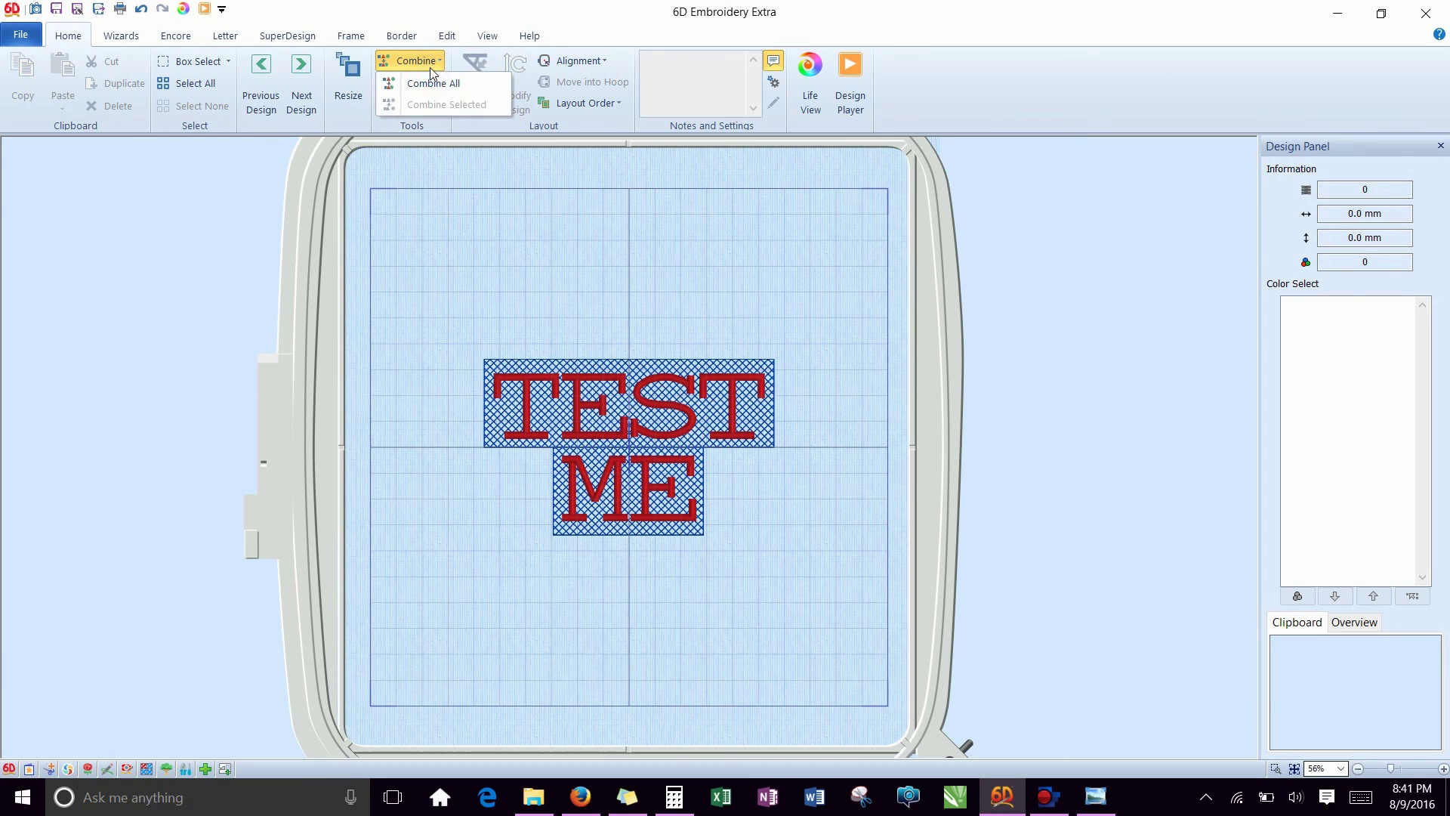
left_click(432, 83)
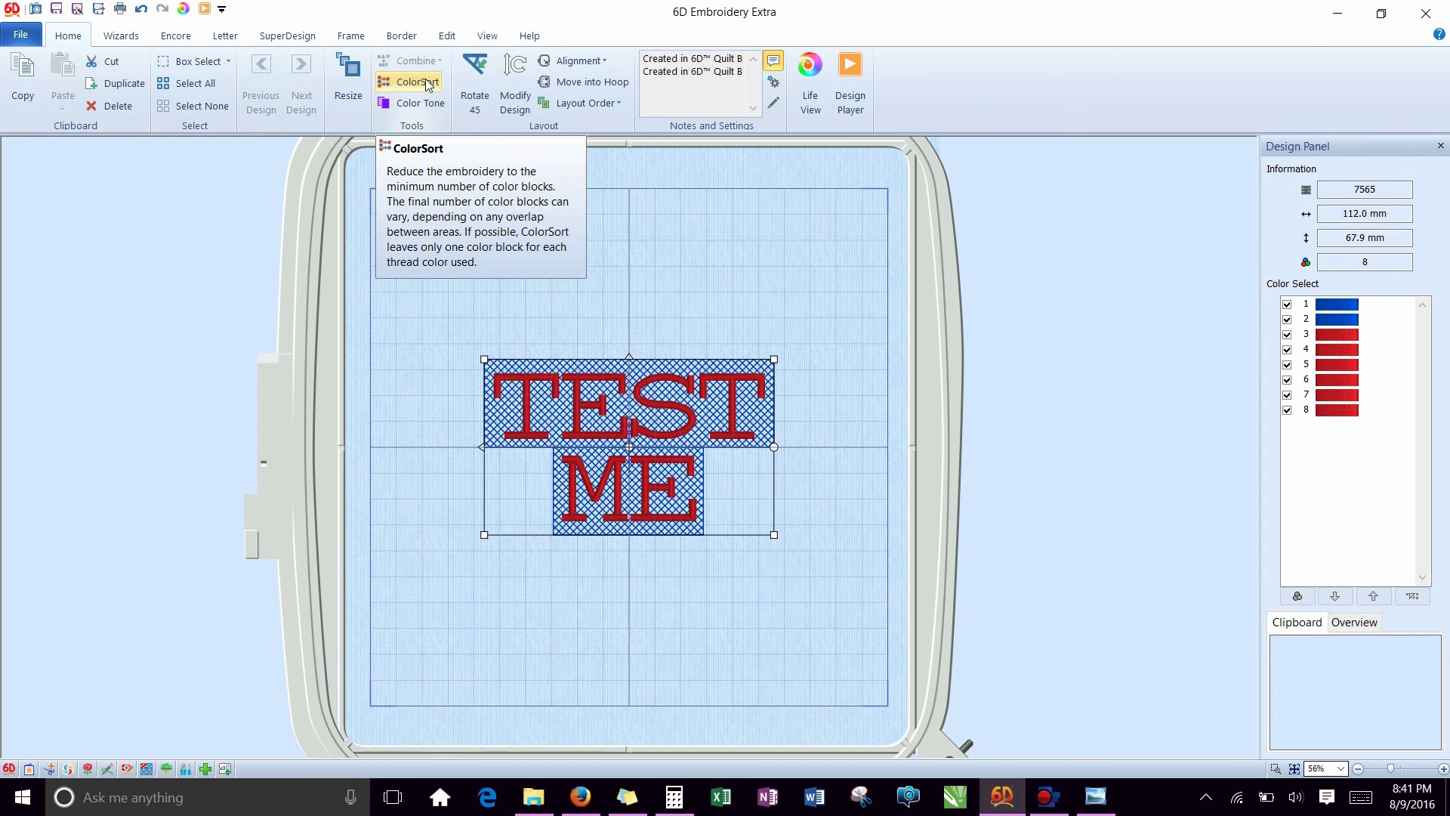
Check colour 2's stitches, then ColorSort so blocks stitch in Soldier Blue and lettering in red.
left_click(1344, 323)
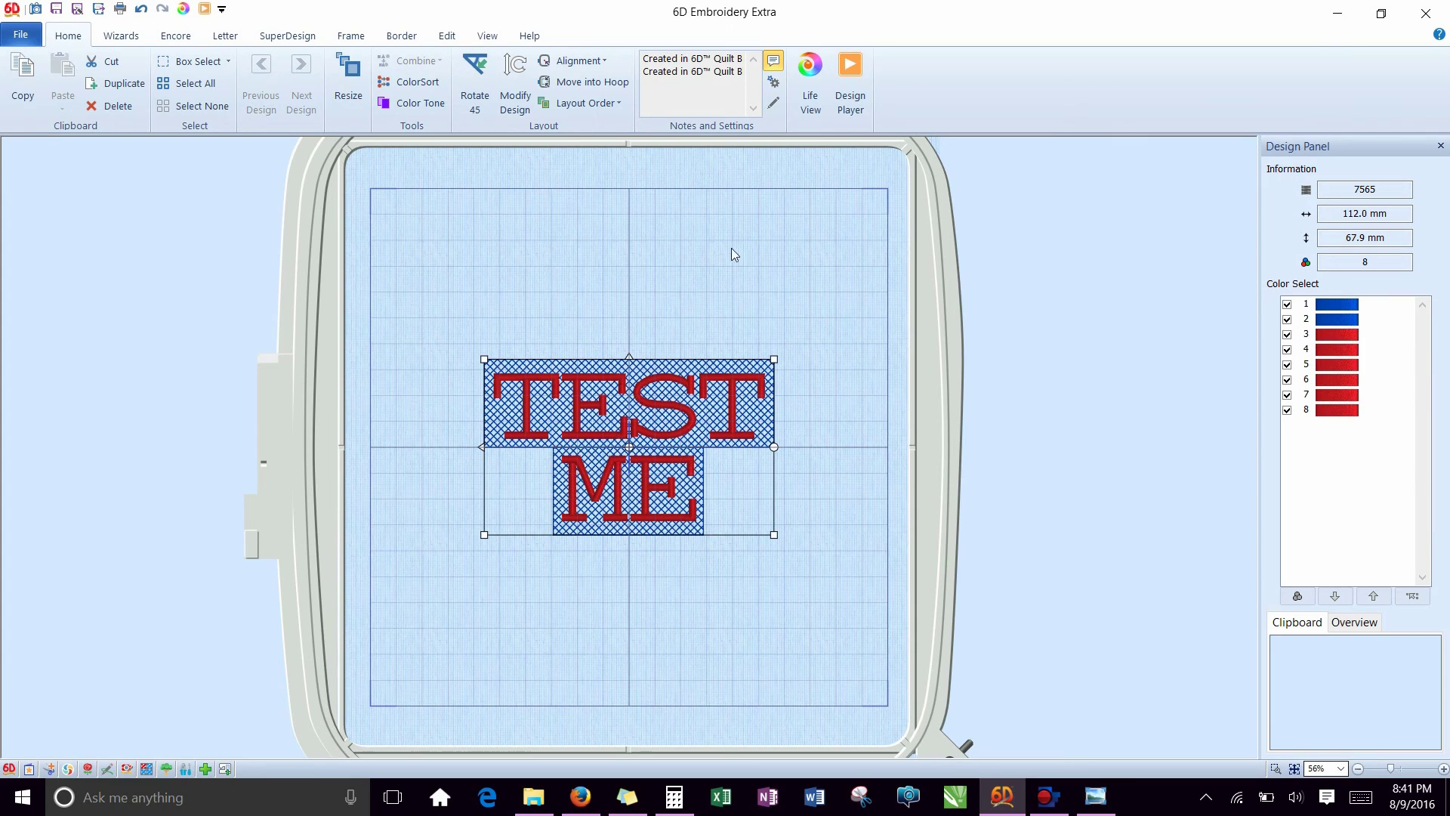
left_click(412, 83)
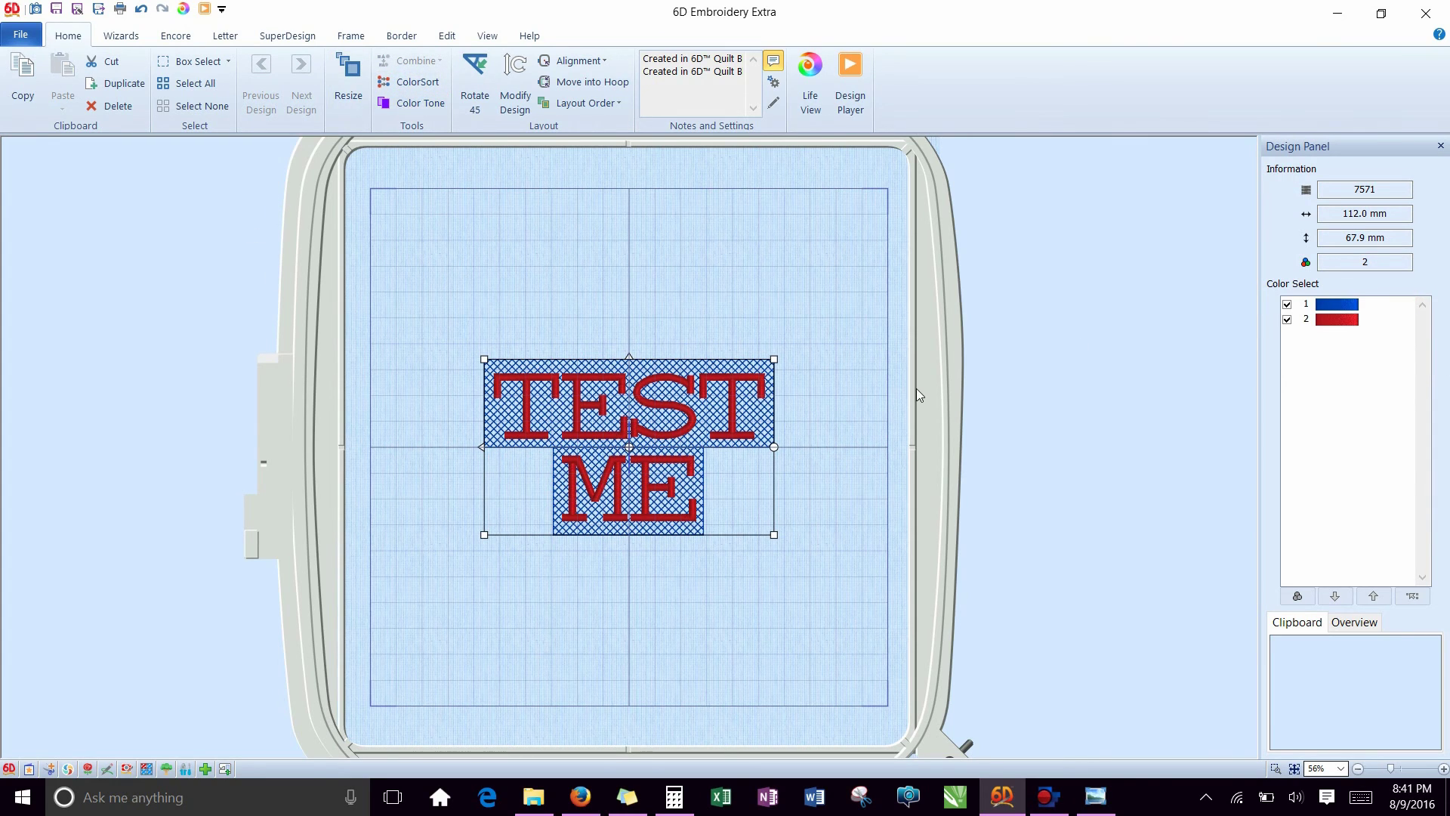
mouse_move(1334, 310)
Export the design to the Desktop as VP3 named 'test knock down stitches'.
left_click(20, 35)
left_click(39, 189)
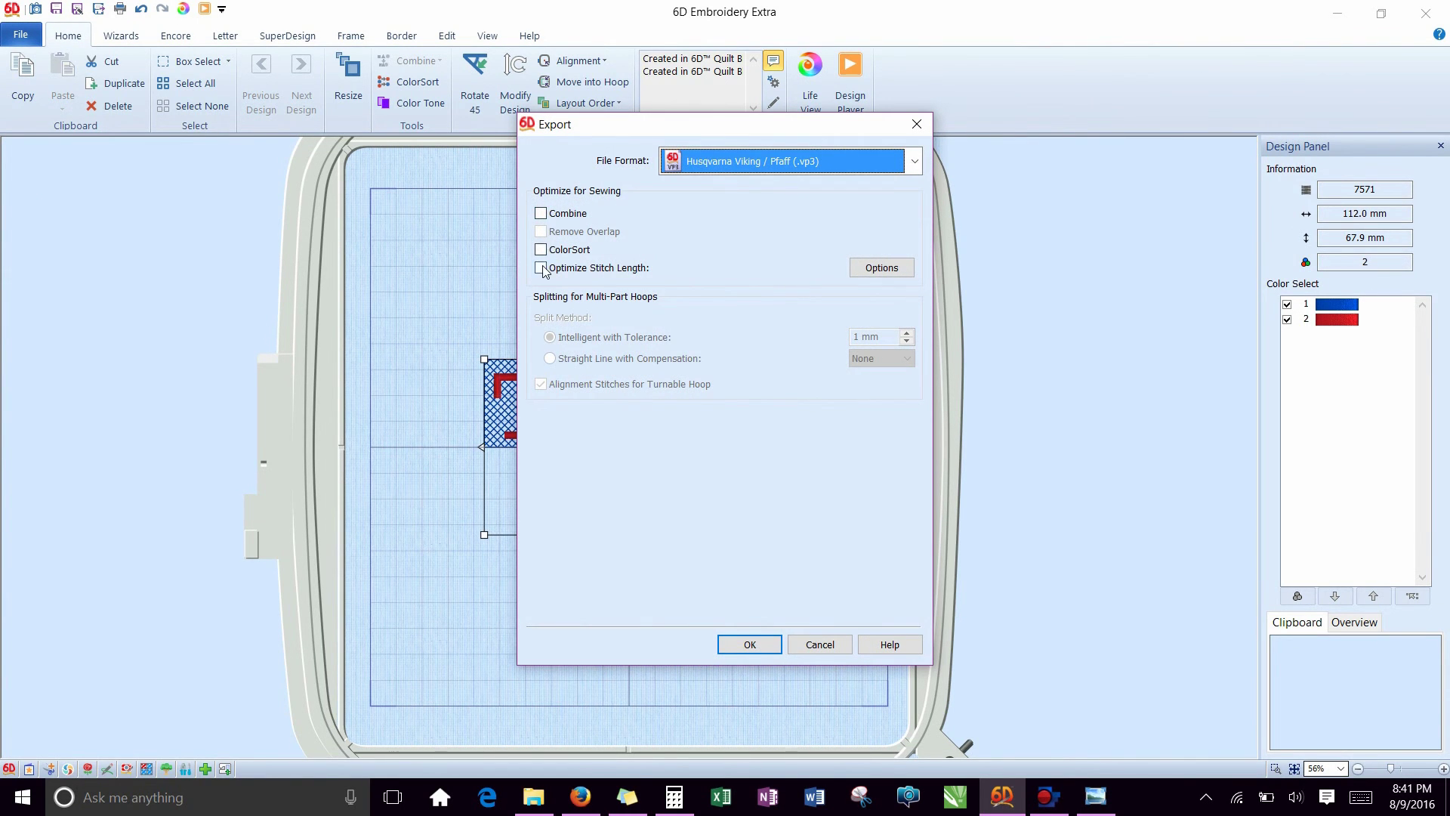
left_click_drag(610, 124, 758, 122)
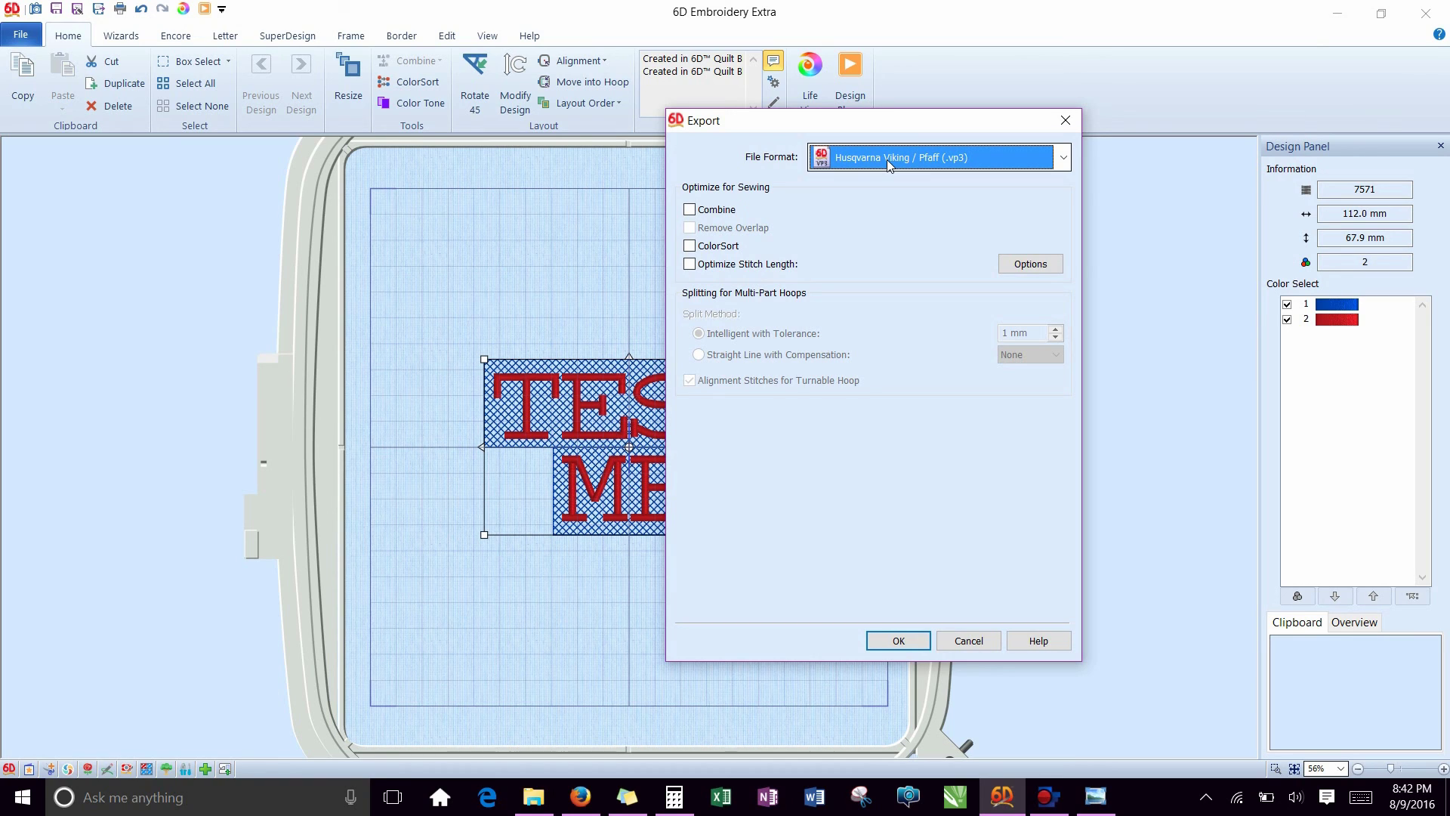
left_click(898, 640)
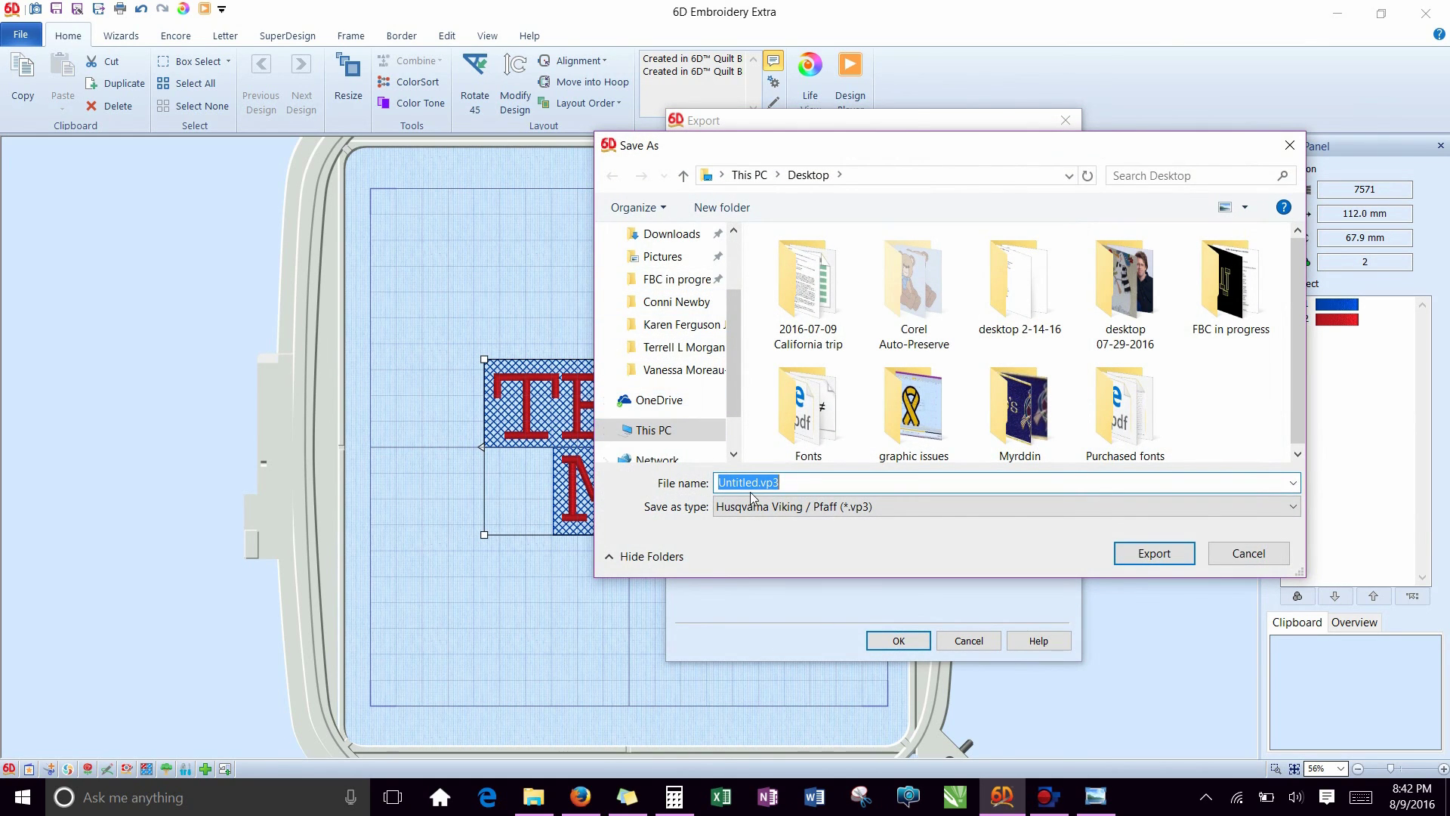
type("test")
type(" knock")
type(" n")
type("own stitch")
type("es")
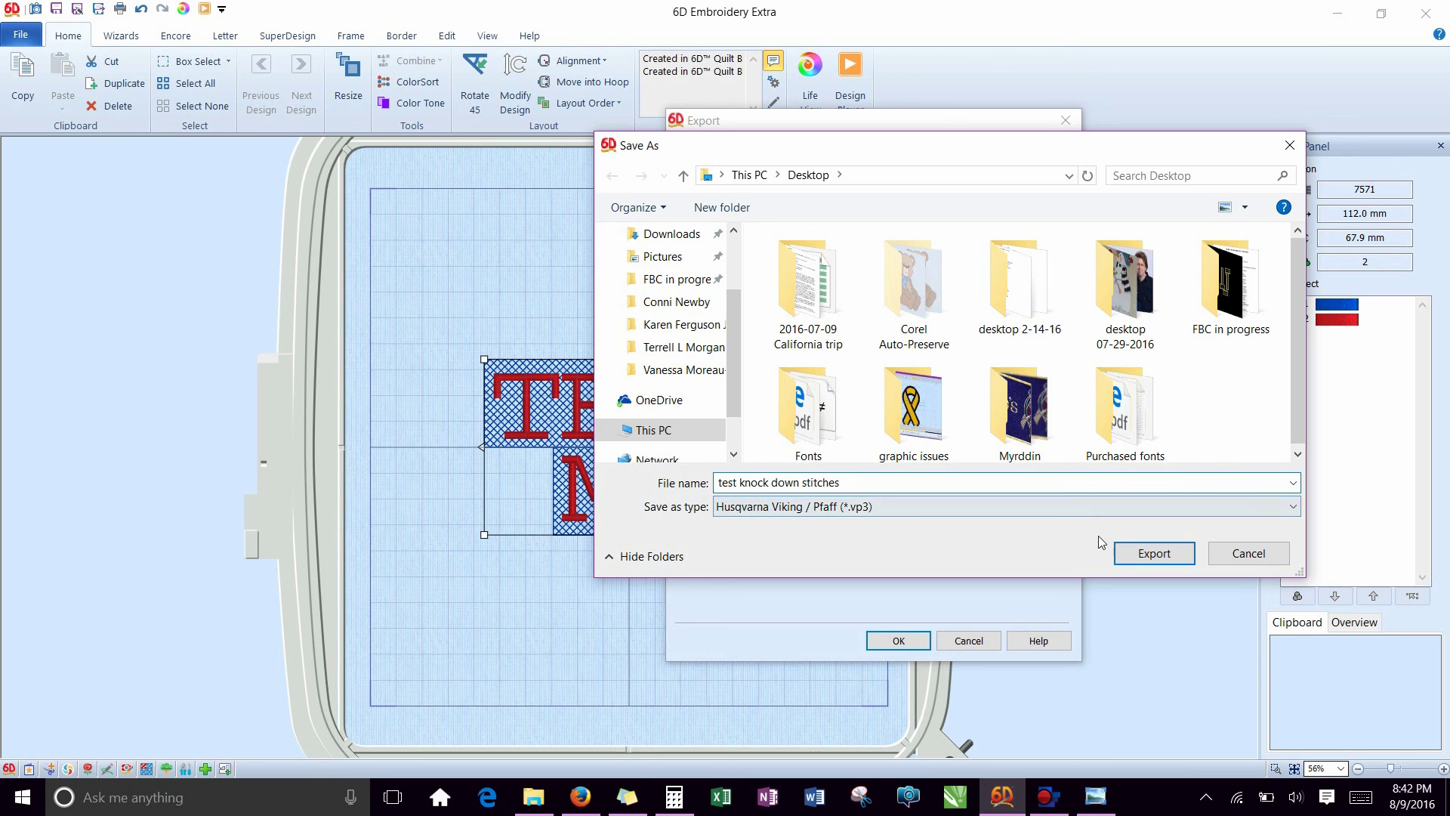
left_click(1133, 557)
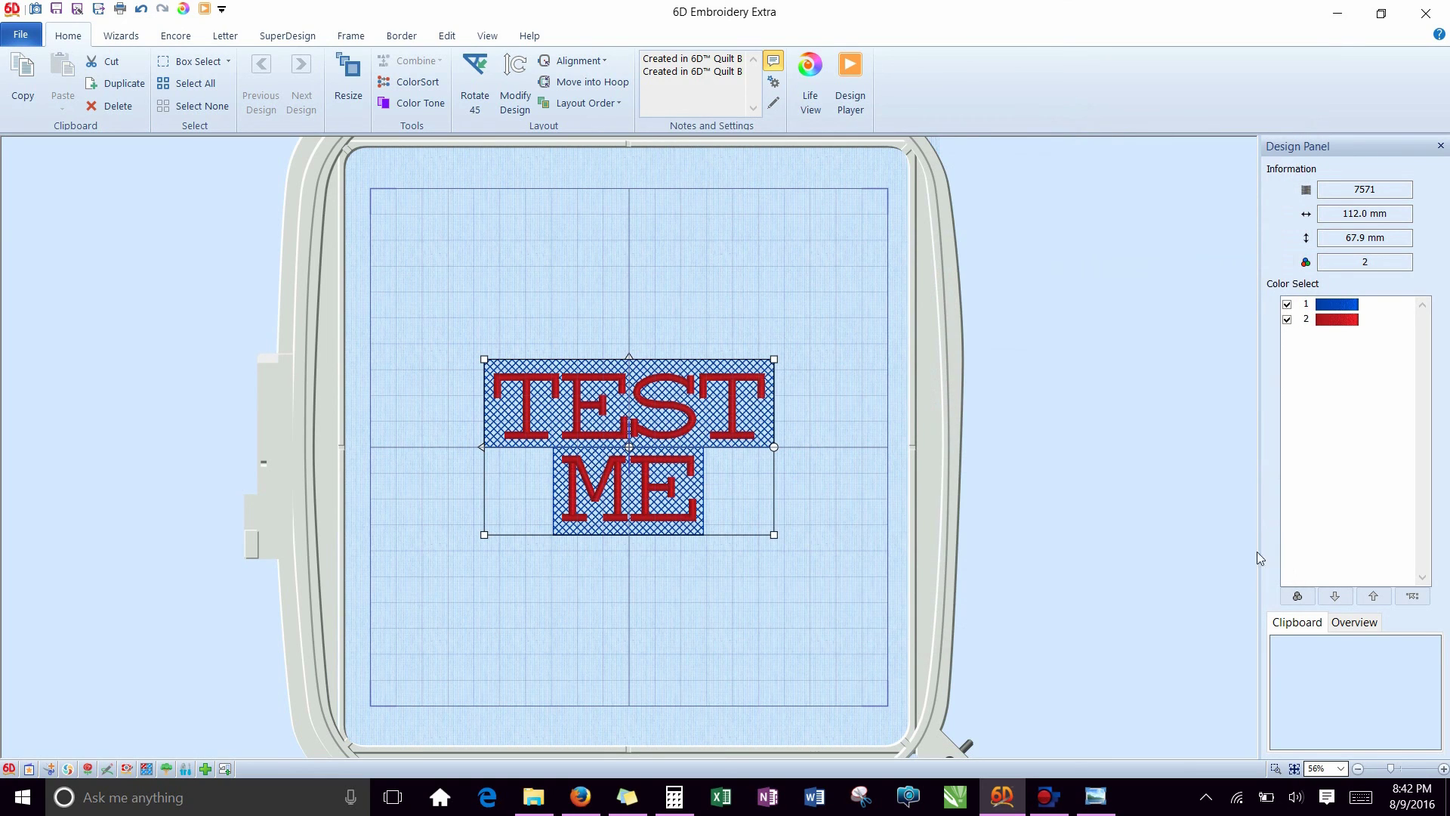
Show the desktop and move the new VP3 file beside the wallpaper photo.
left_click(1446, 797)
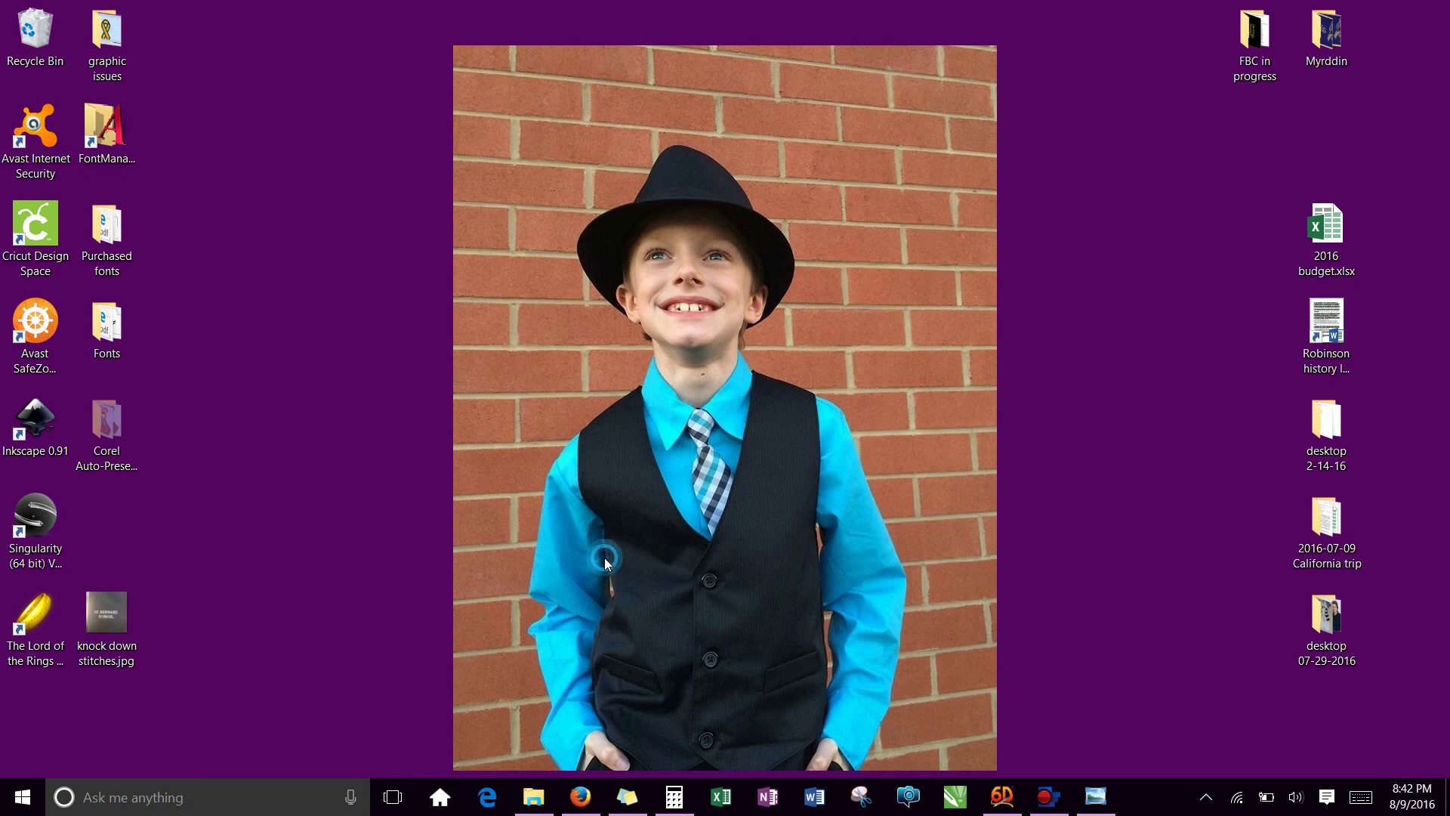
left_click_drag(98, 521, 381, 333)
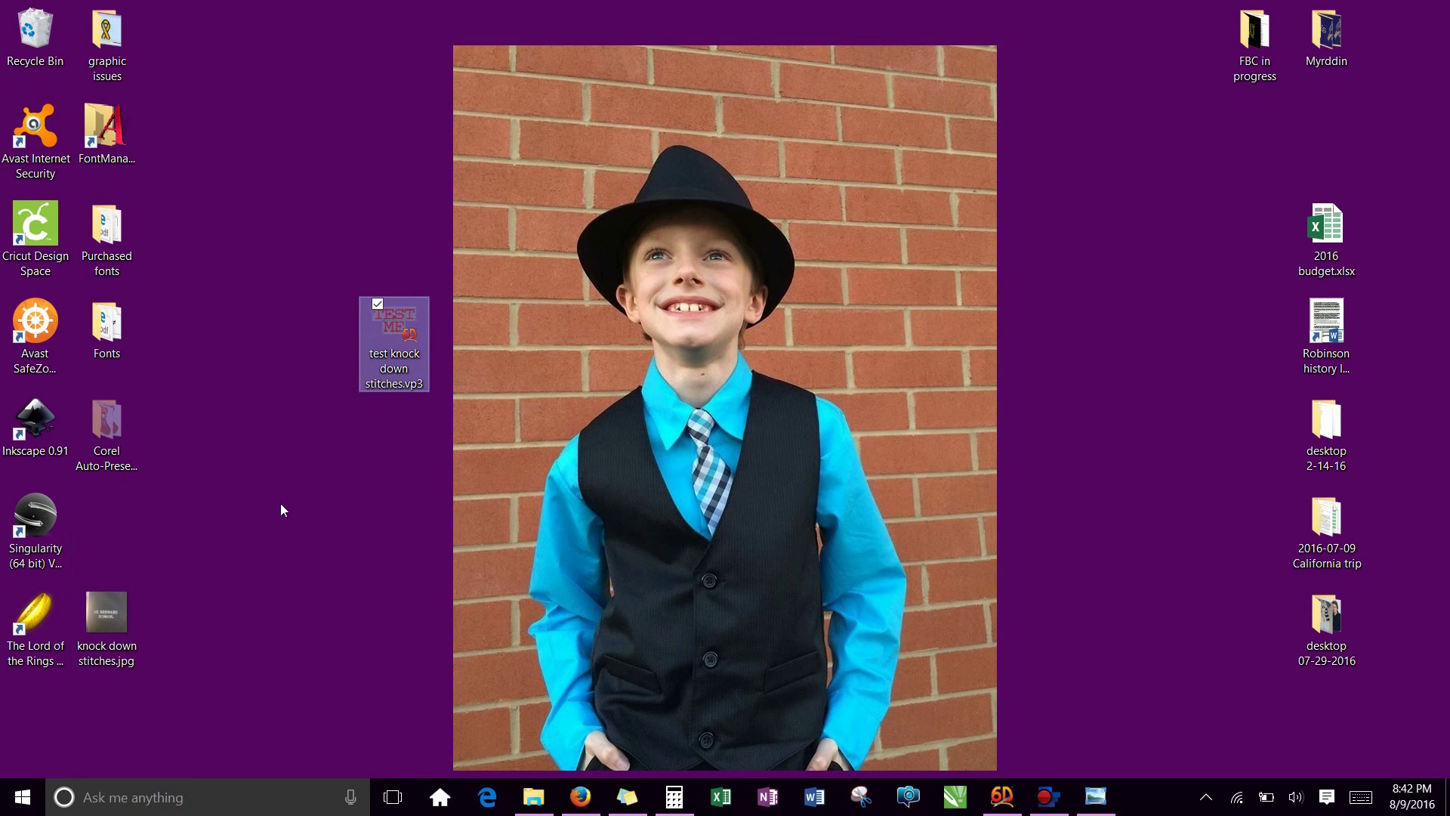
right_click(394, 338)
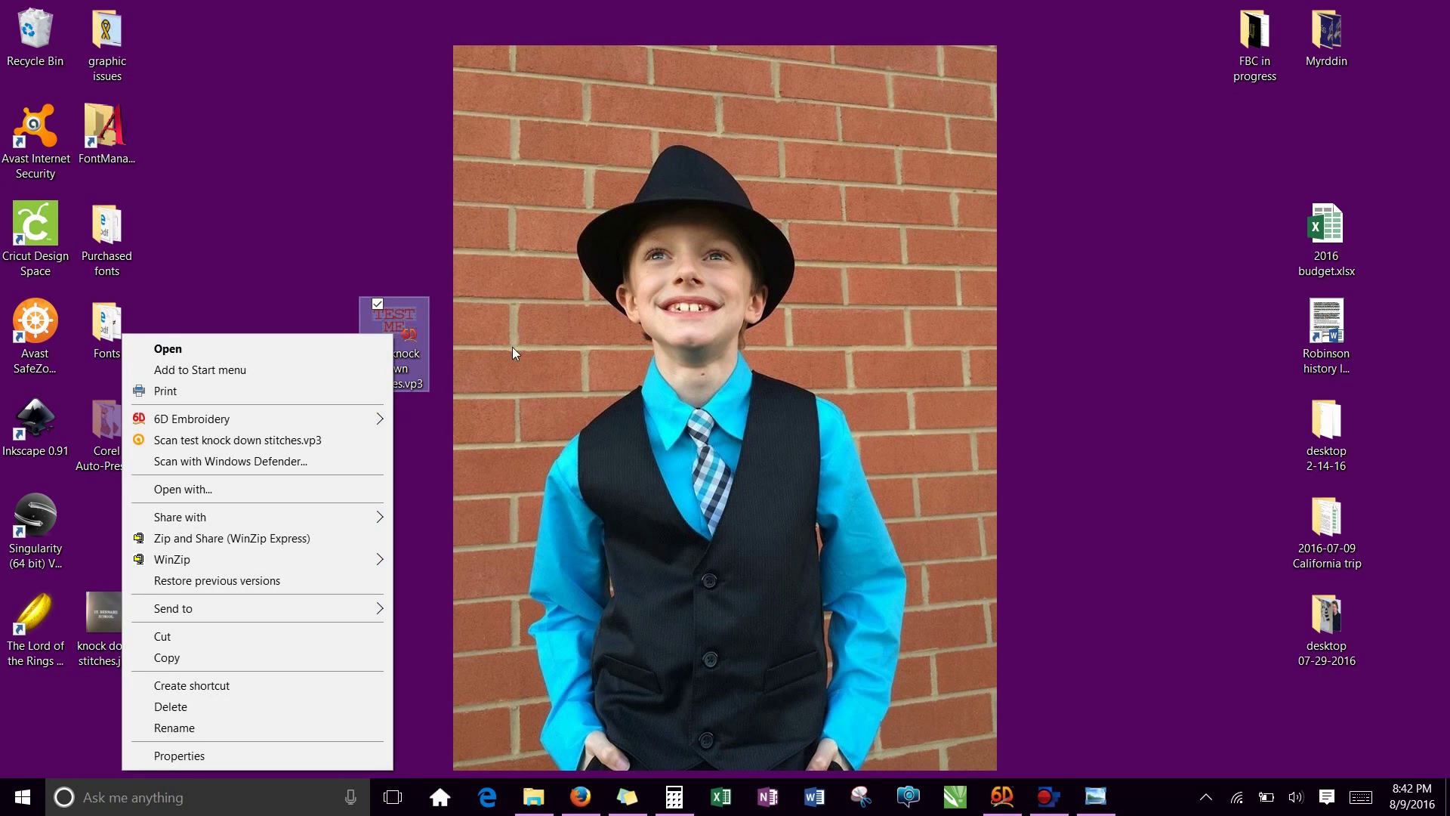
left_click(511, 343)
right_click(426, 358)
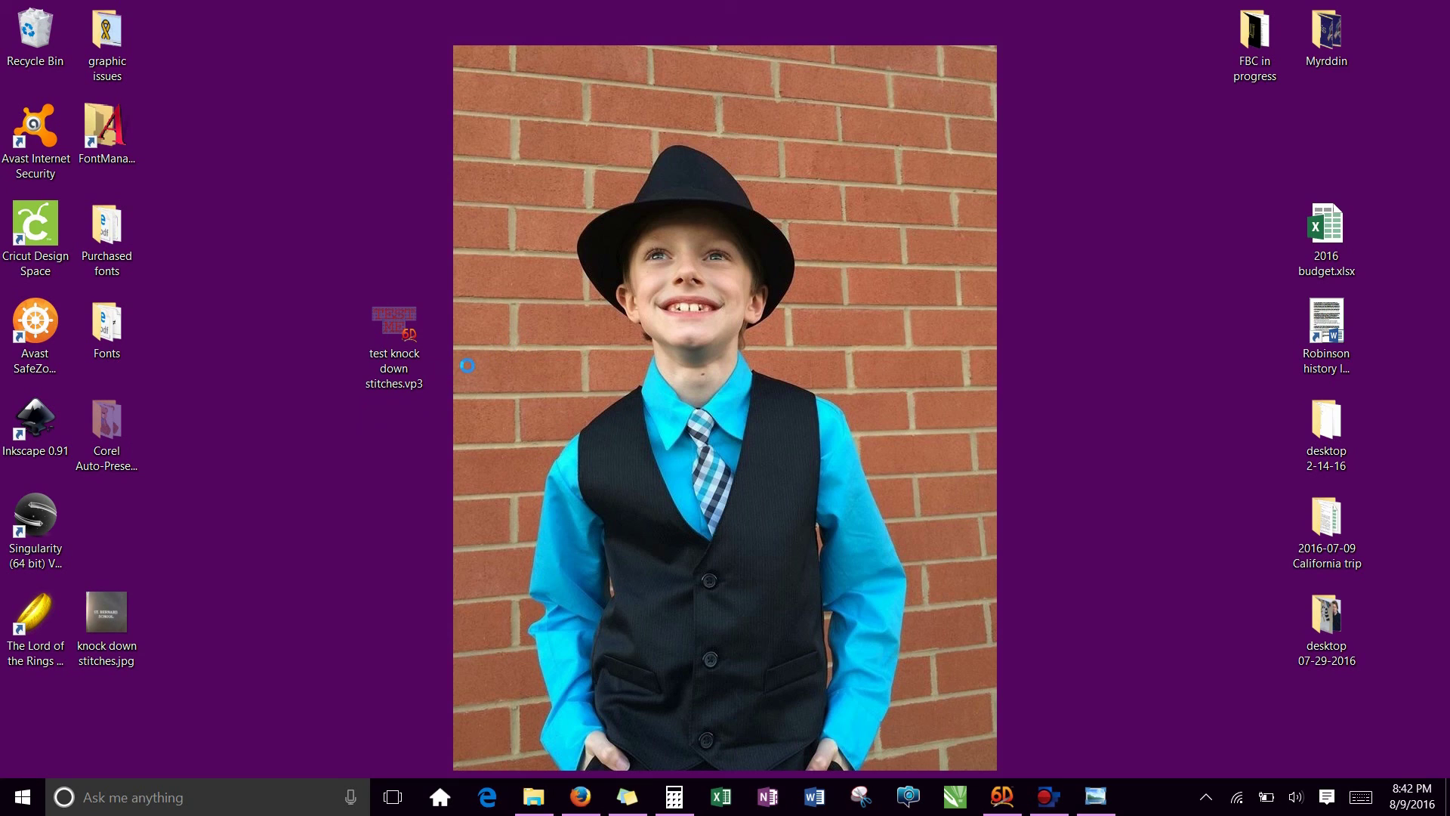
left_click(496, 295)
Select and deselect the 'test knock down stitches.vp3' icon to view its thumbnail.
left_click(425, 439)
left_click_drag(346, 284, 453, 429)
left_click(426, 464)
left_click(416, 389)
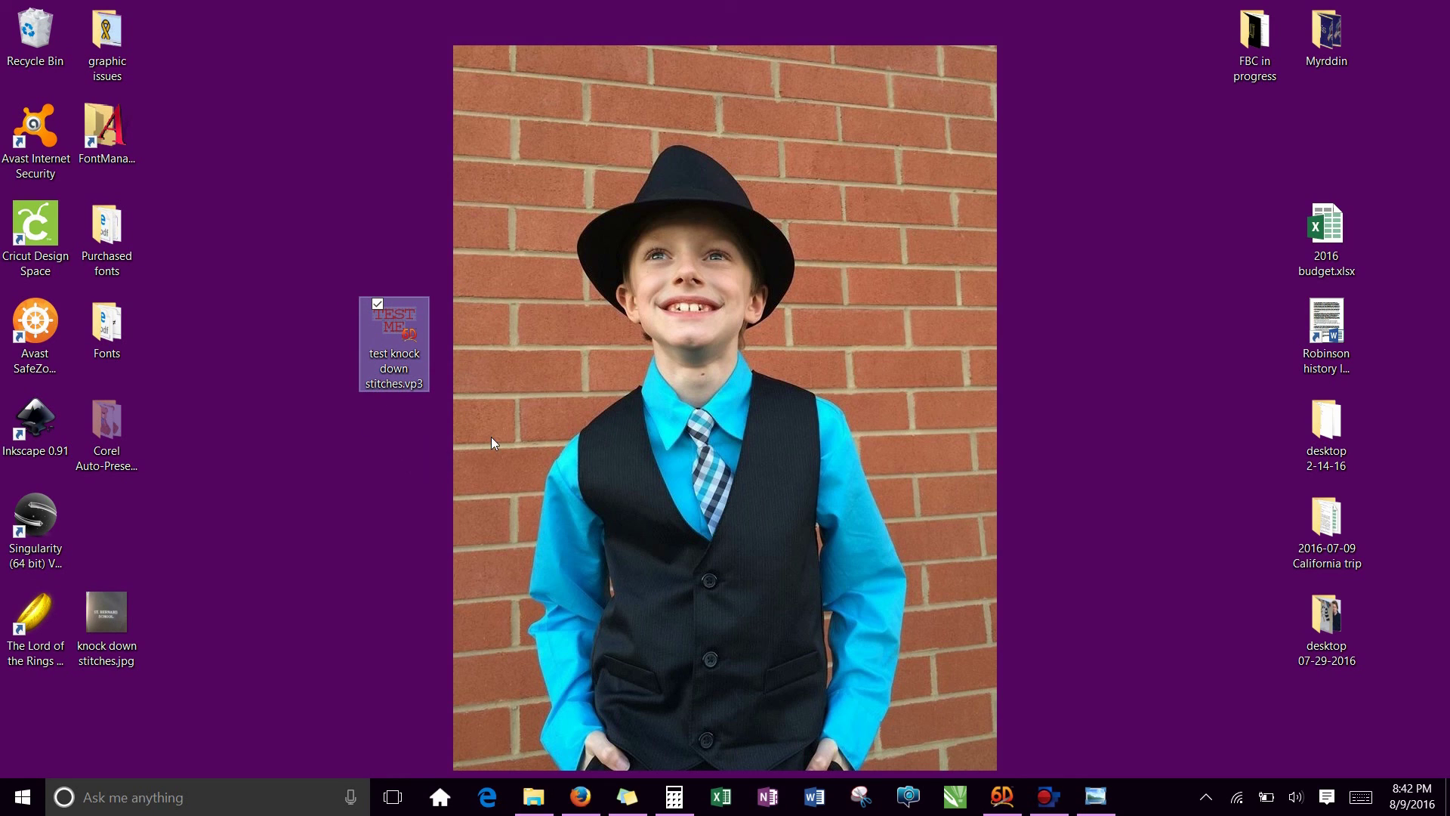
left_click(415, 464)
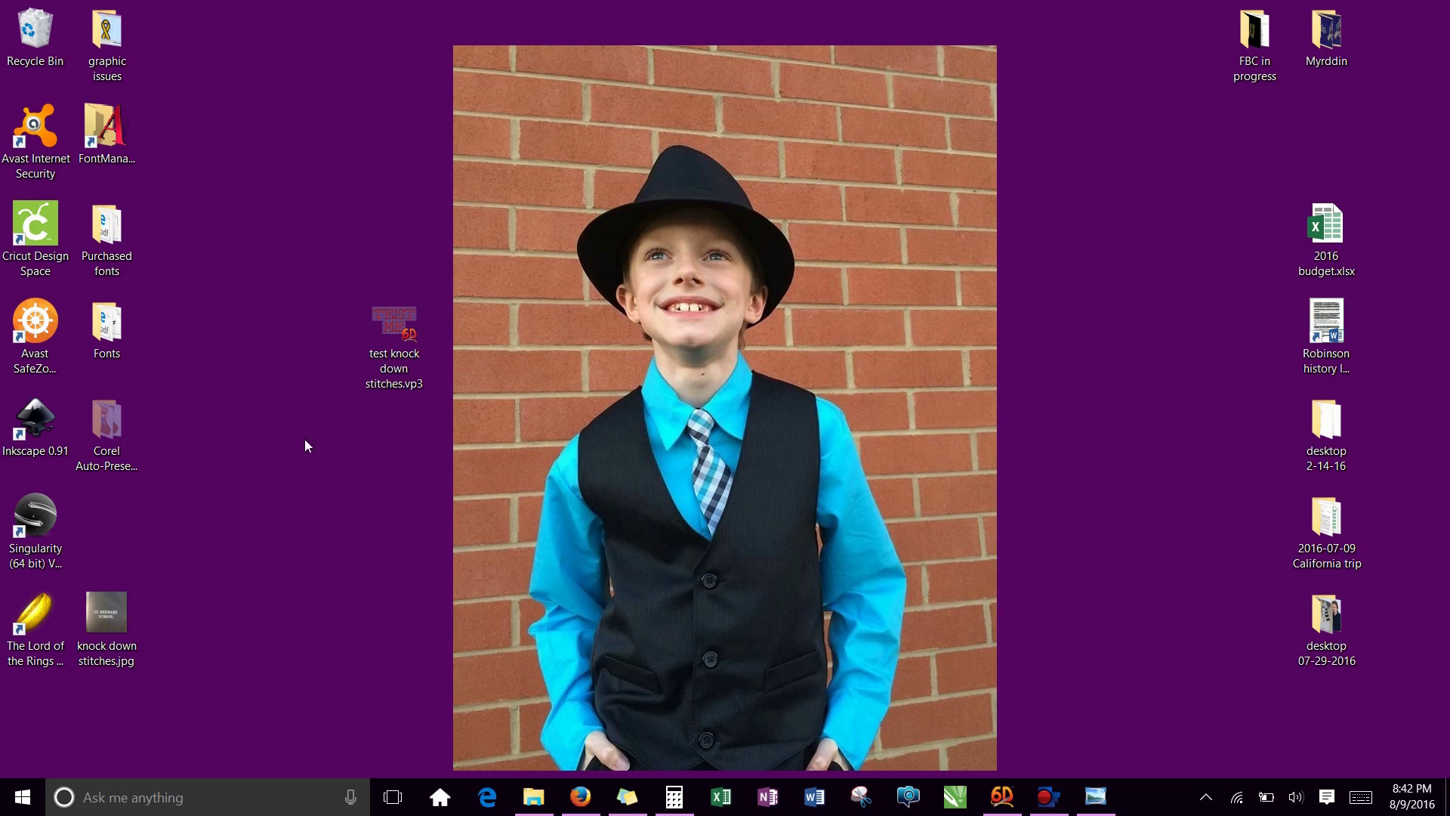